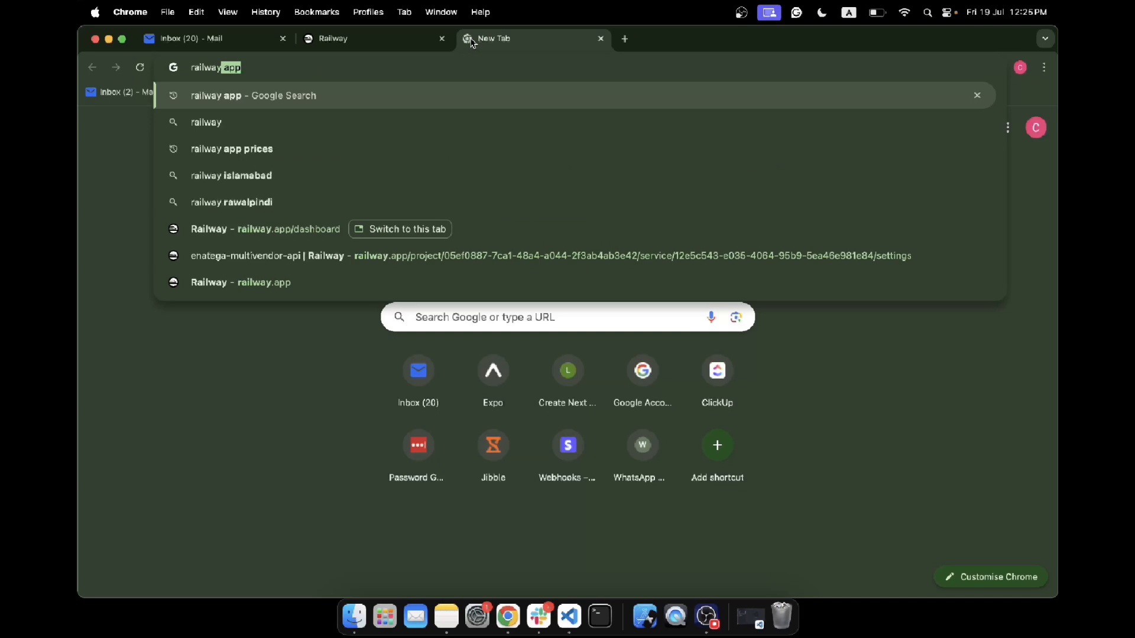
- Search Google for "railway app" and open the Railway website
key(Return)
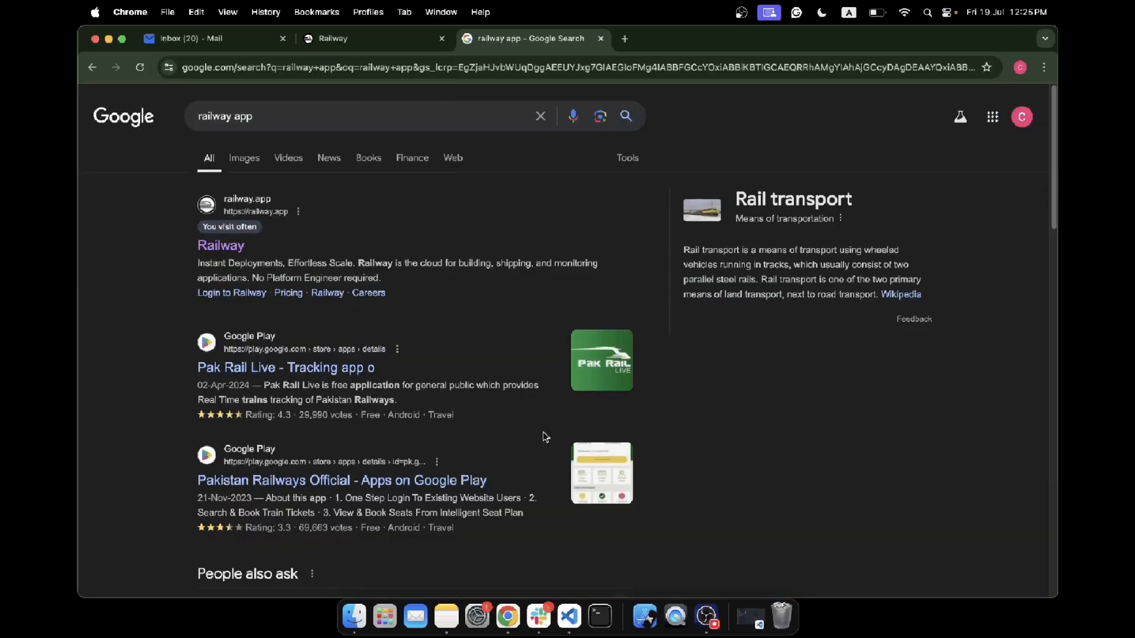
click(702, 614)
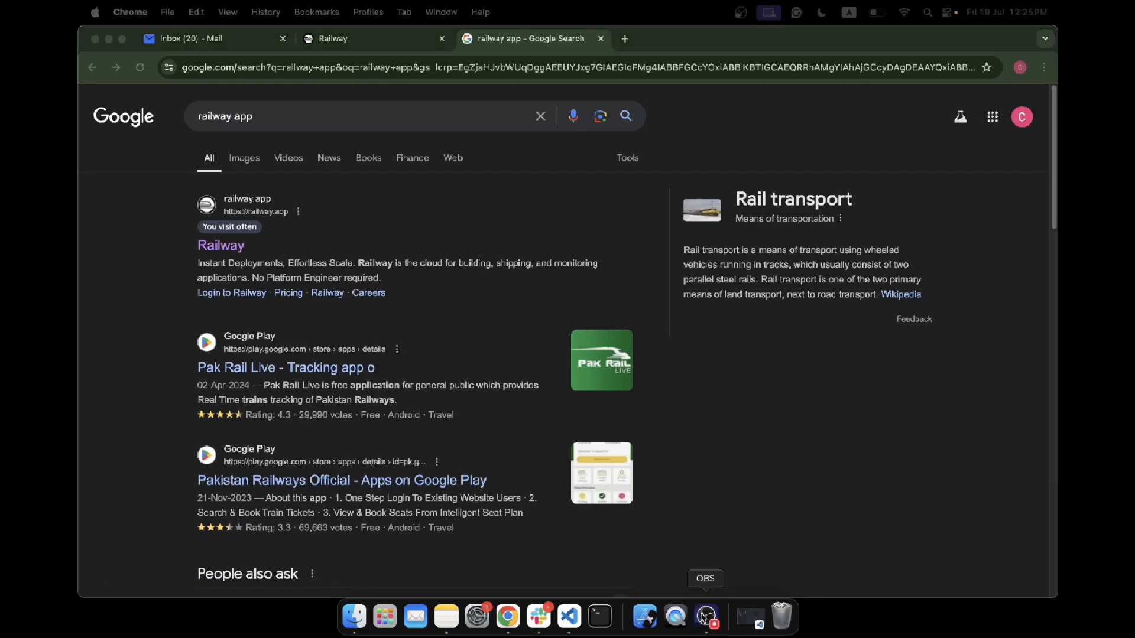
click(224, 250)
click(224, 250)
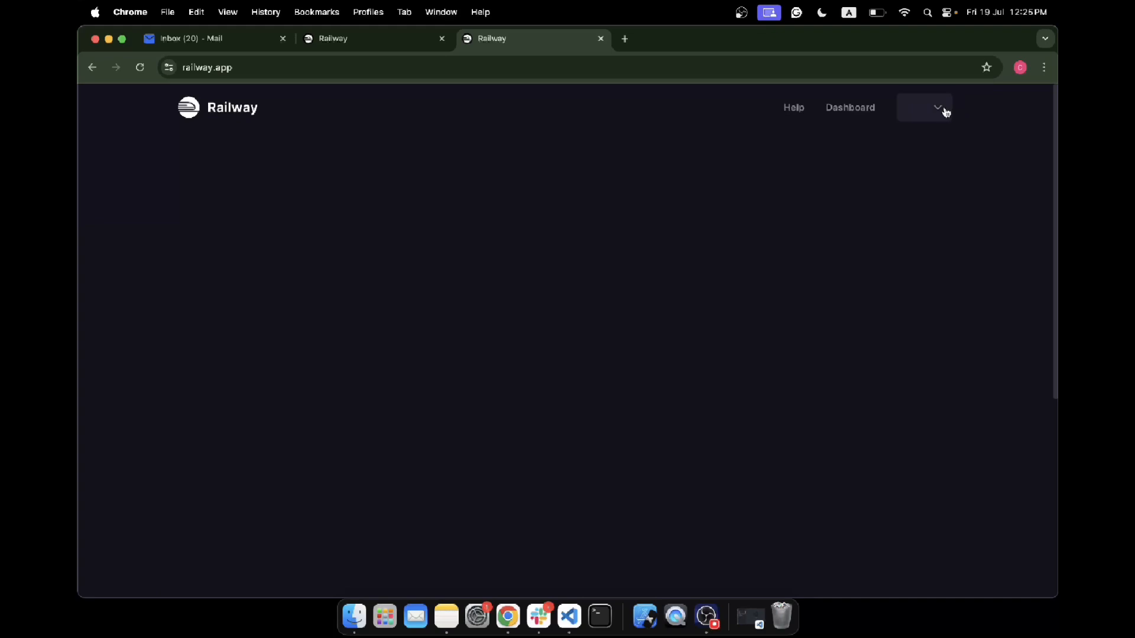
- Return to the open Railway dashboard, close the duplicate Railway tab, and start a new project deployed from a GitHub repo
click(382, 45)
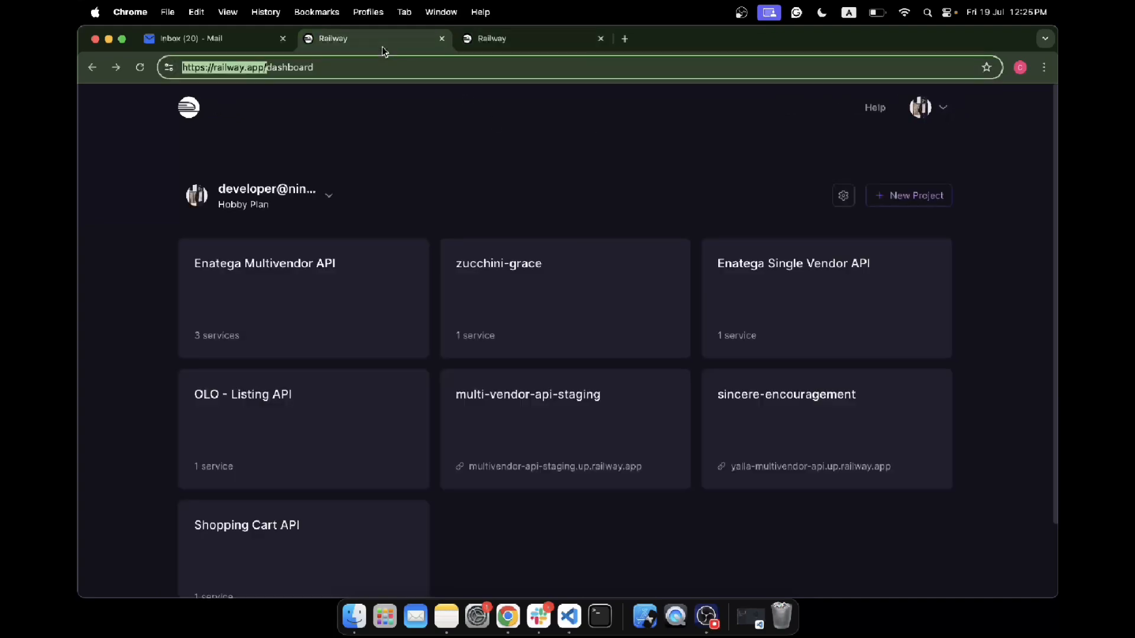
click(600, 38)
click(910, 199)
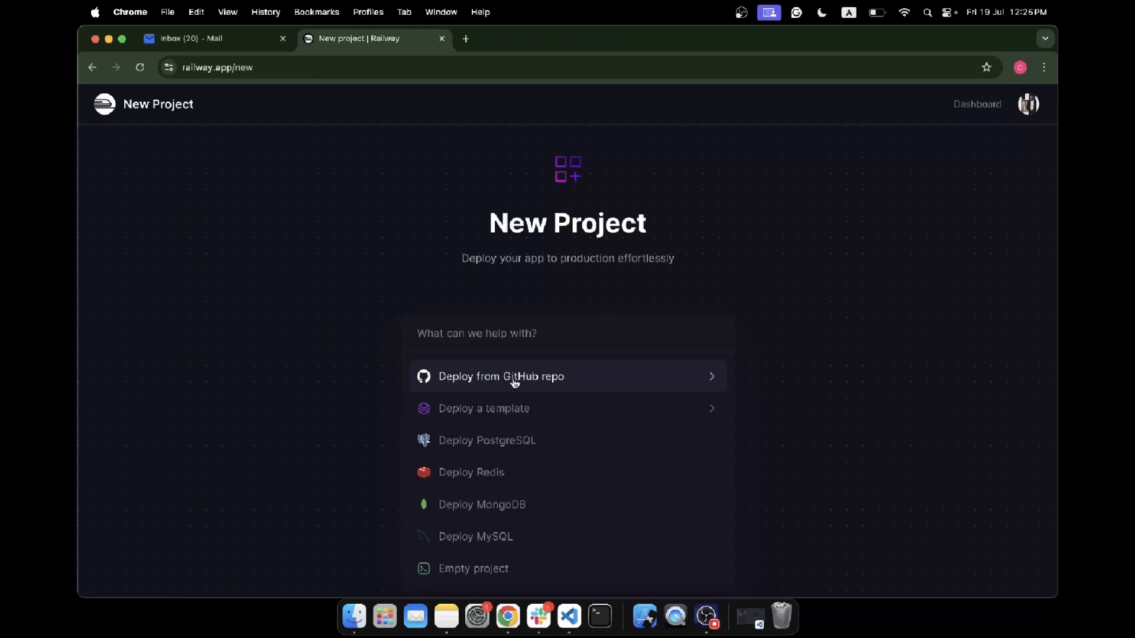
text(git)
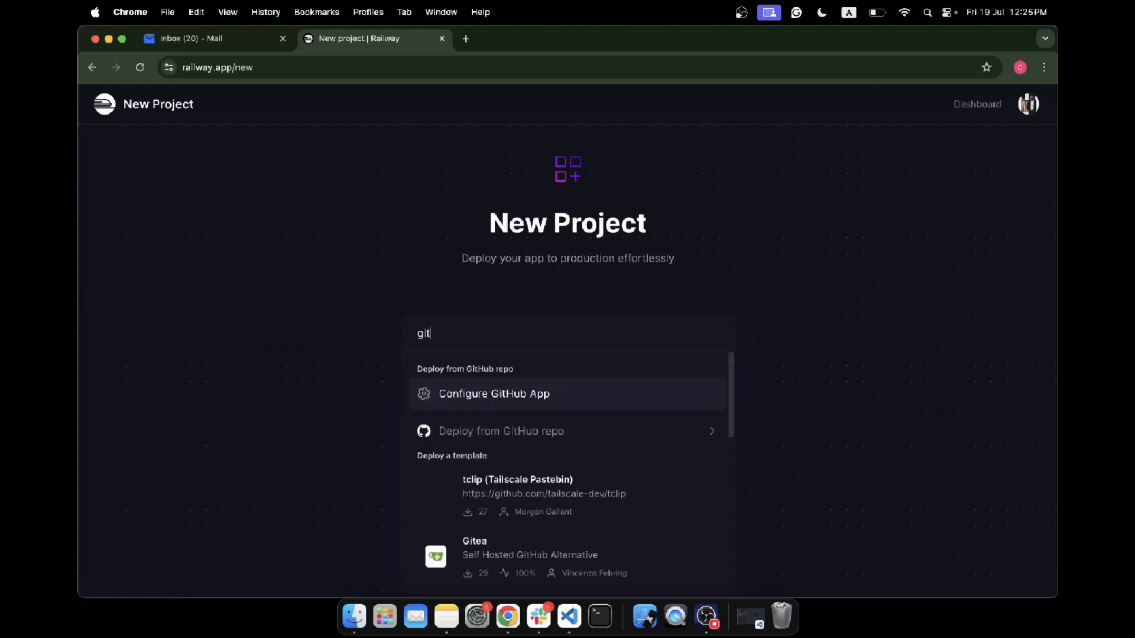
click(500, 437)
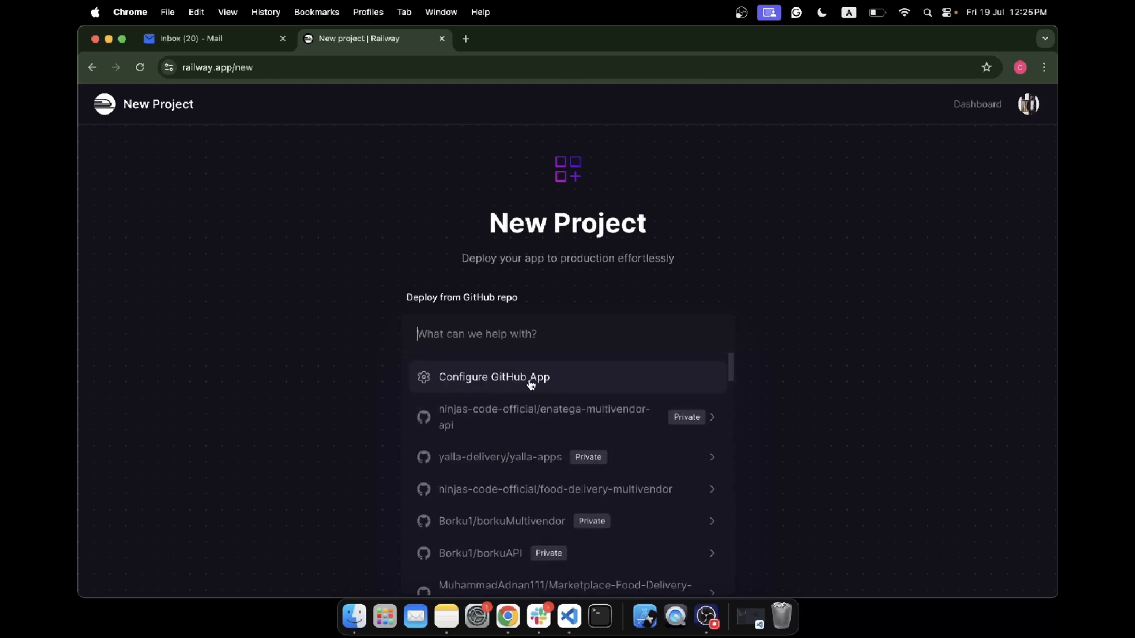
- Switch to Notes and add the checklist items "Create a new project" and "Configure github" to the Railway deployment note
click(446, 617)
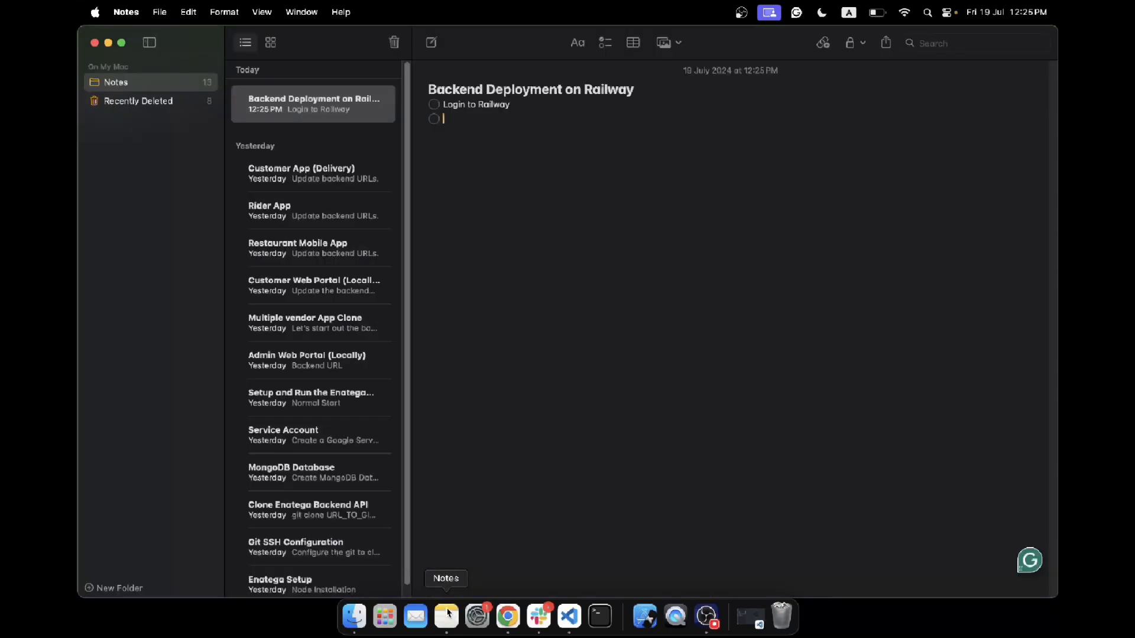
text(Cr)
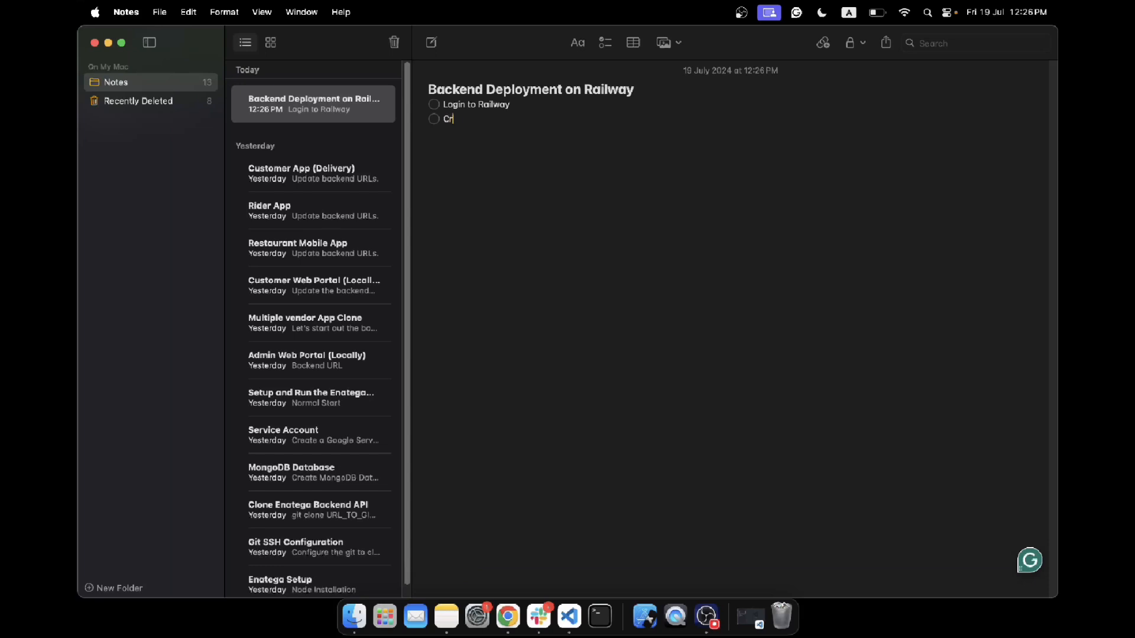
text(eate a new project)
key(Return)
text(Configure github)
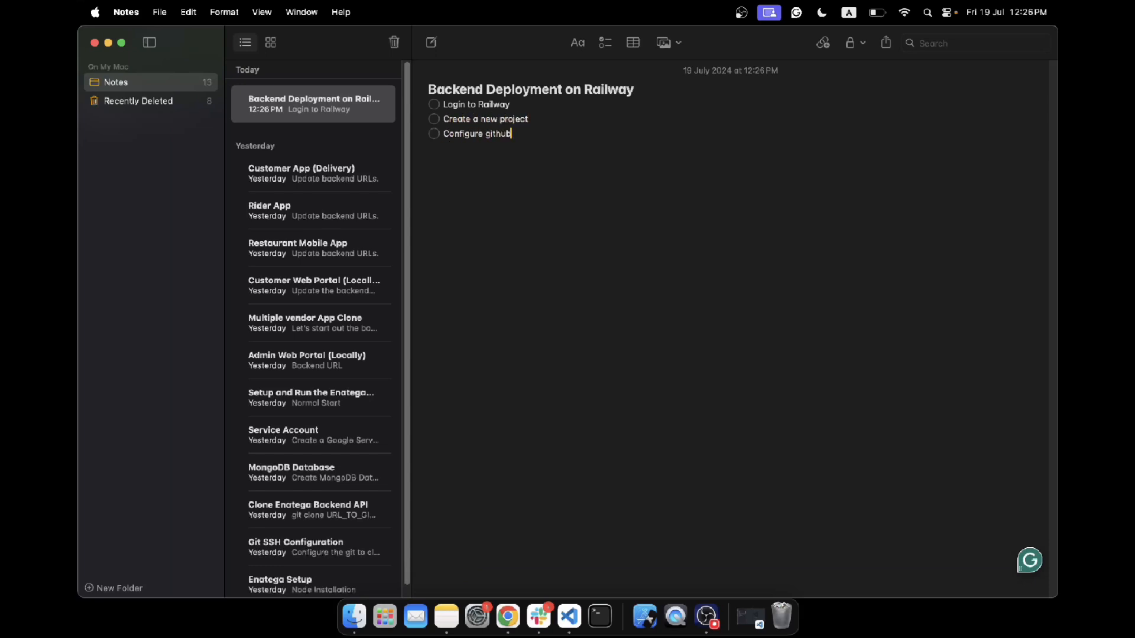
- Switch to Chrome and open the GitHub app configuration from the new Railway project
click(508, 617)
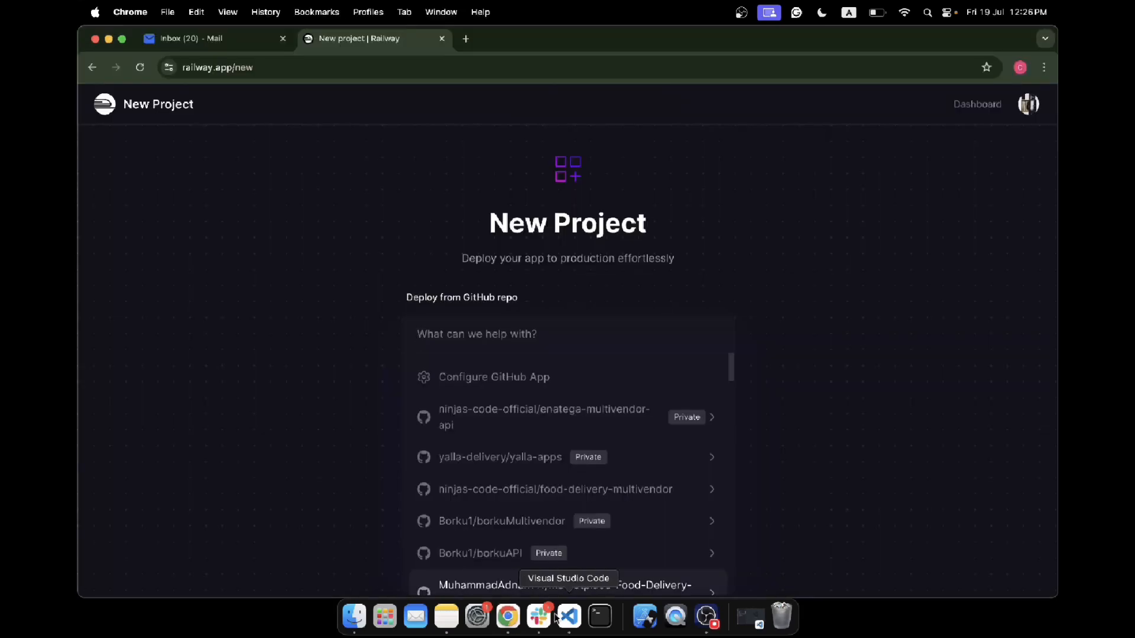
click(707, 617)
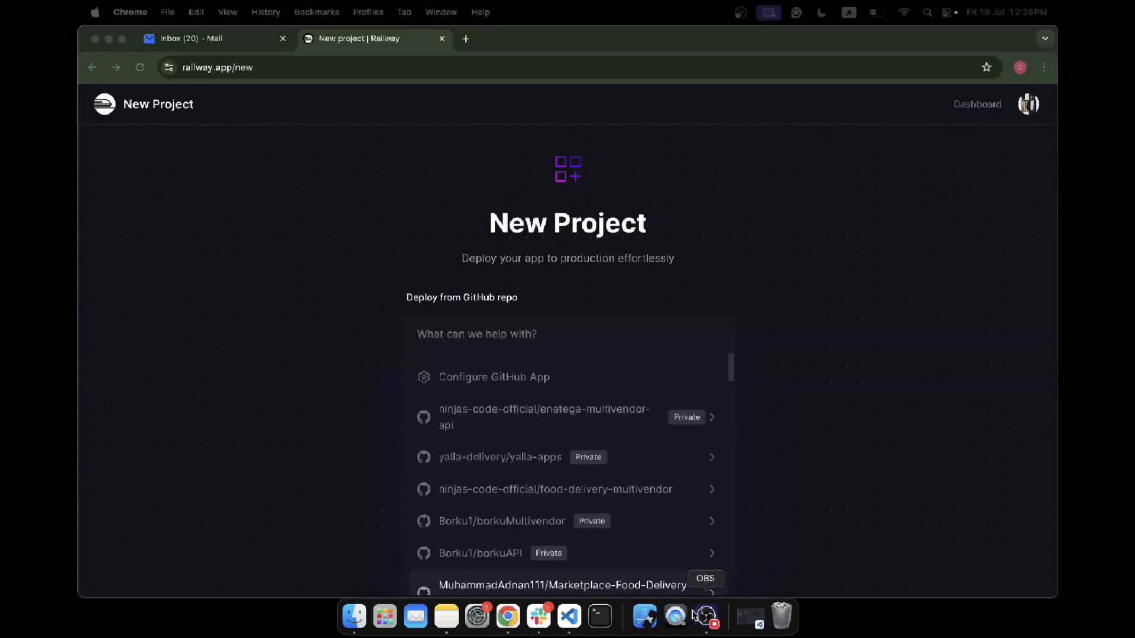
click(512, 376)
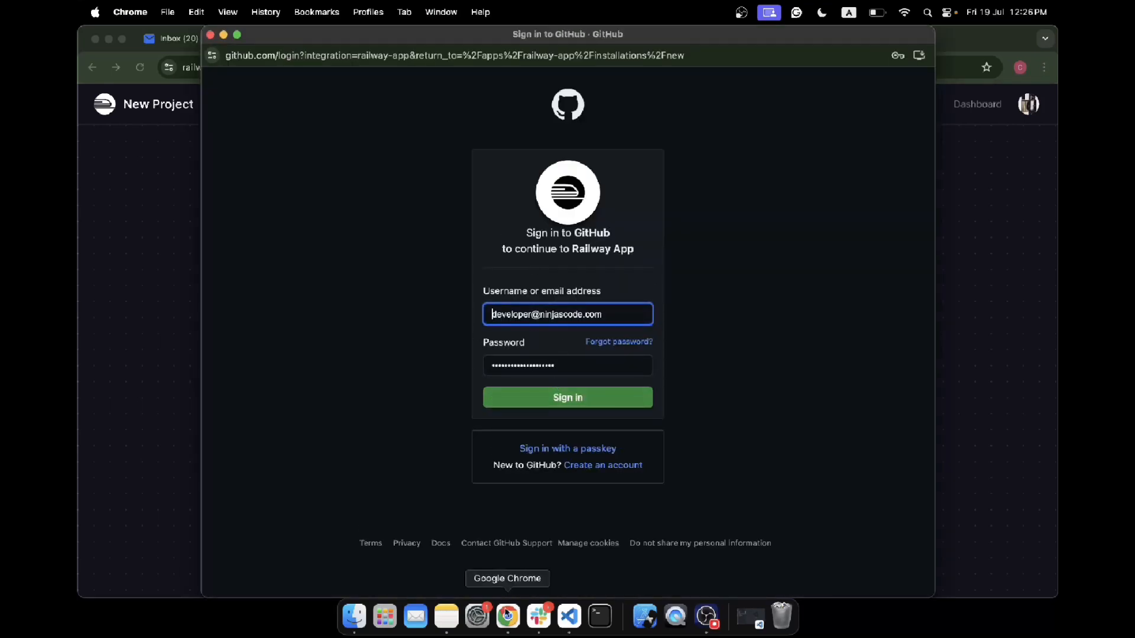
- Switch to Notes and add the checklist item "Login to github and that's it." below the GitHub configuration item
click(446, 617)
click(525, 134)
key(Return)
text(Login to gith)
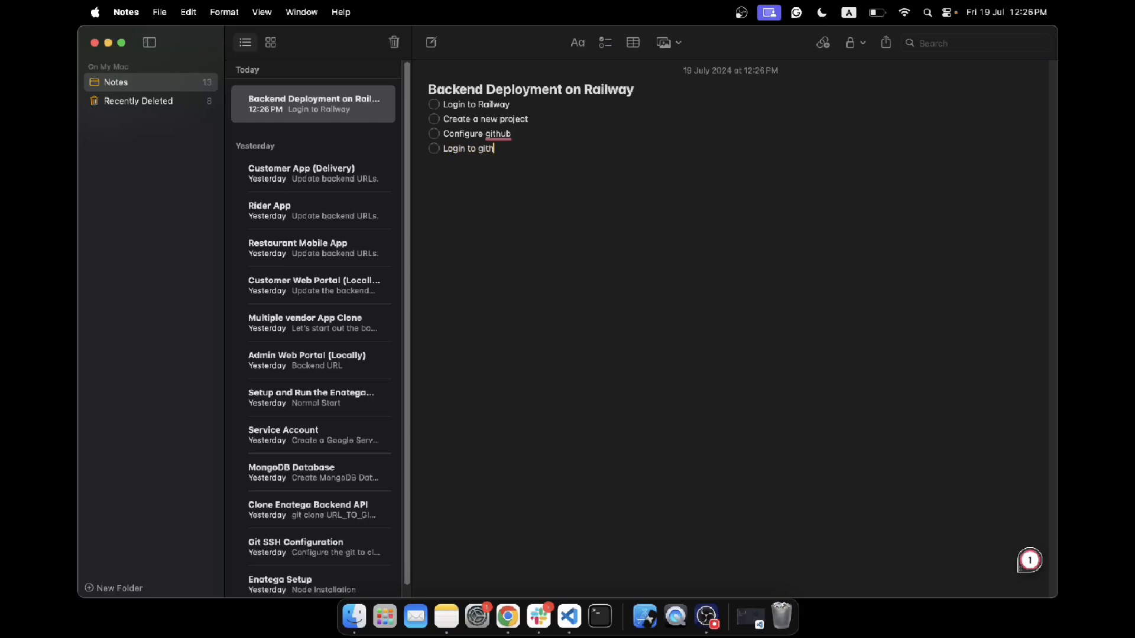
text(ub and that's it.)
- Switch to Chrome, close the GitHub sign-in window, and look through the available repositories
click(508, 616)
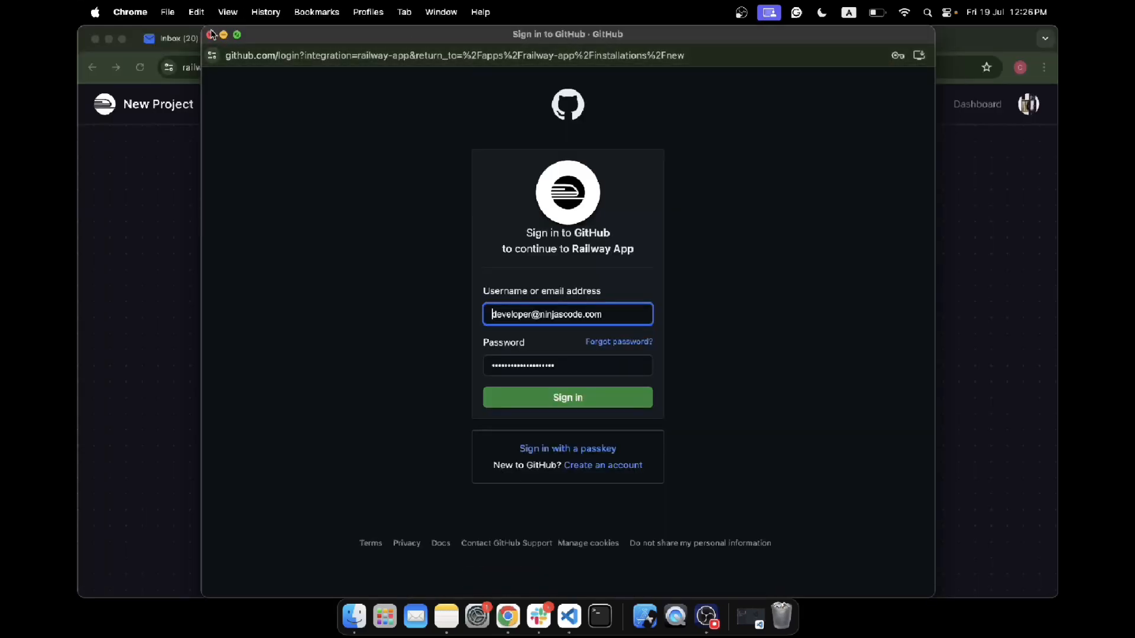
click(212, 34)
click(495, 389)
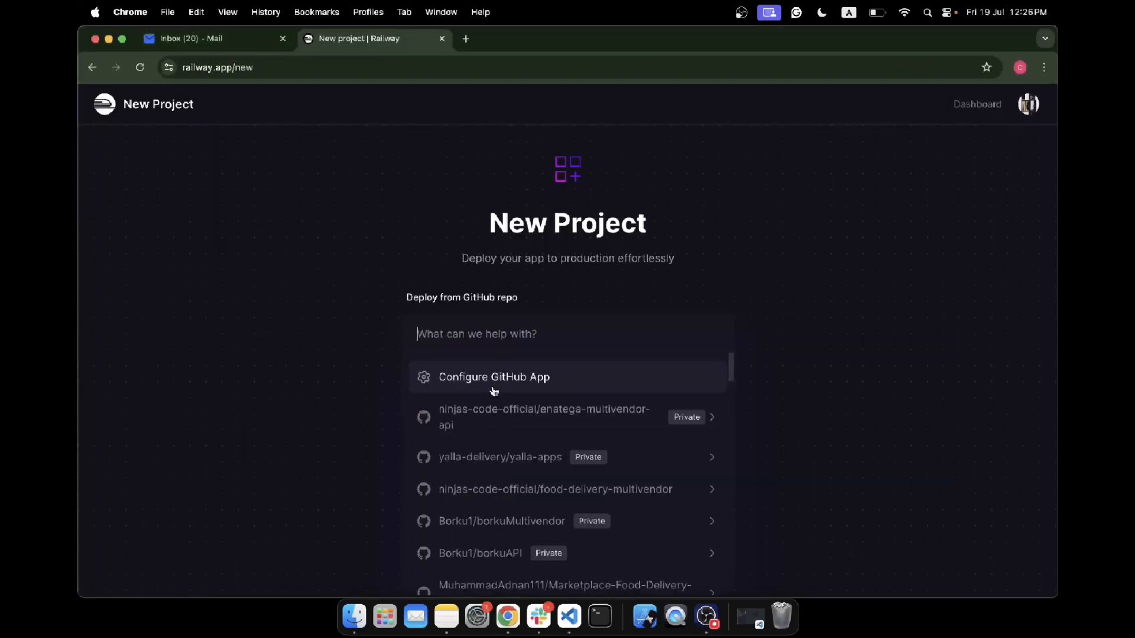
scroll(502, 408, down, 3)
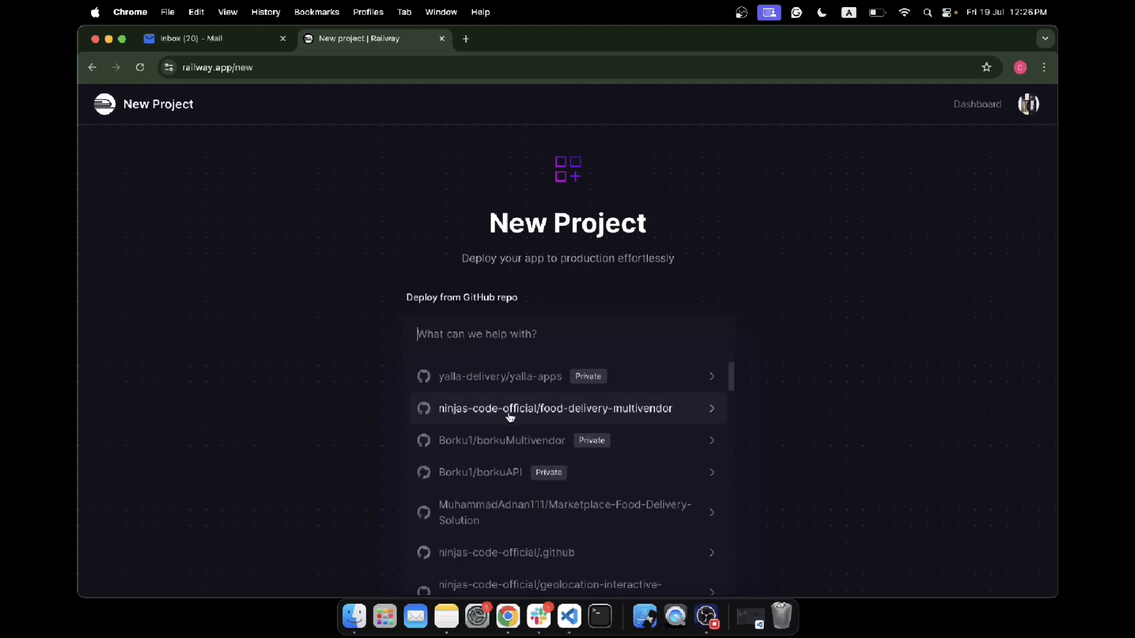
scroll(514, 515, up, 1)
- Switch to Notes and add the item "Once logged in, you will see all the repos in the dropdown."
click(446, 617)
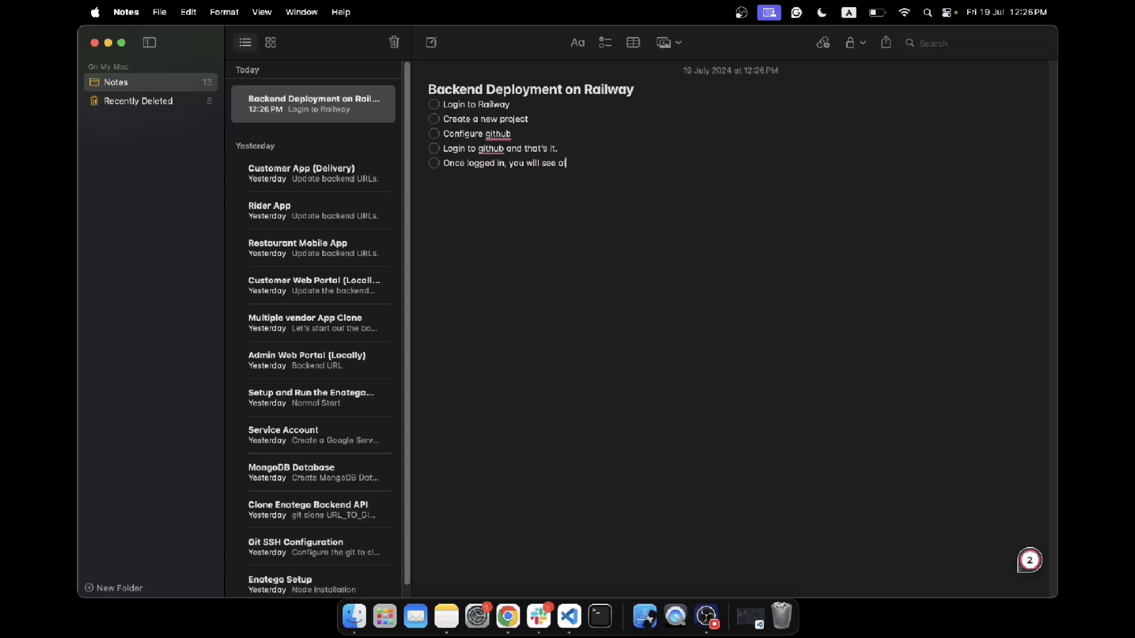
text(the dropdown.)
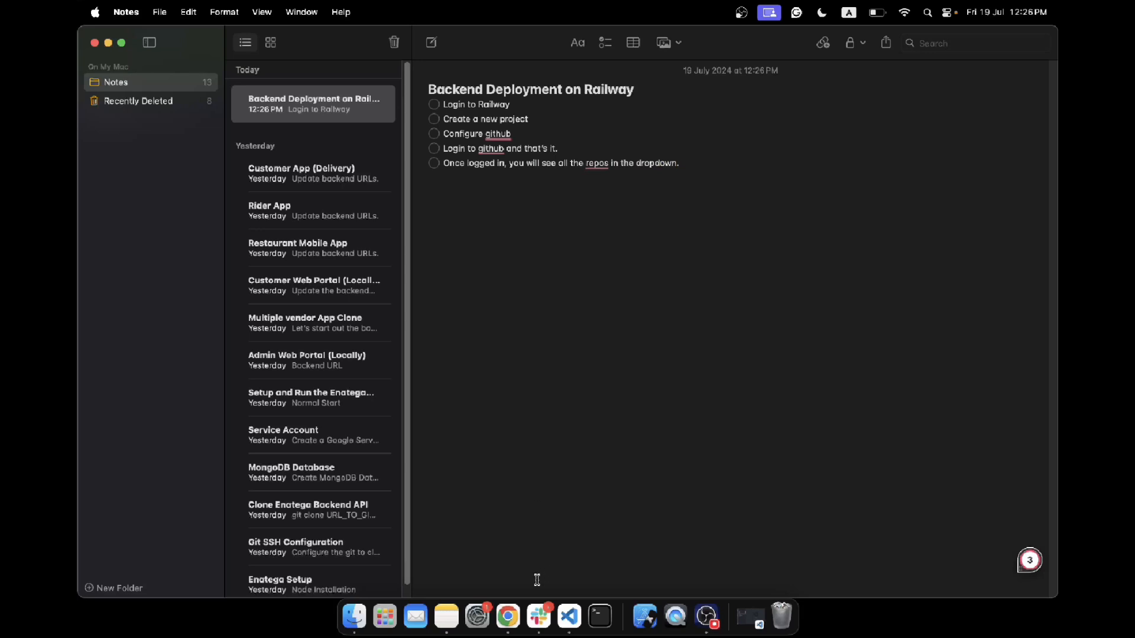
- Switch to Chrome and create the project from ninjas-code-official/enatega-multivendor-api with the option to add variables
click(508, 616)
scroll(508, 479, down, 3)
scroll(514, 441, up, 3)
scroll(539, 451, up, 2)
scroll(542, 449, up, 1)
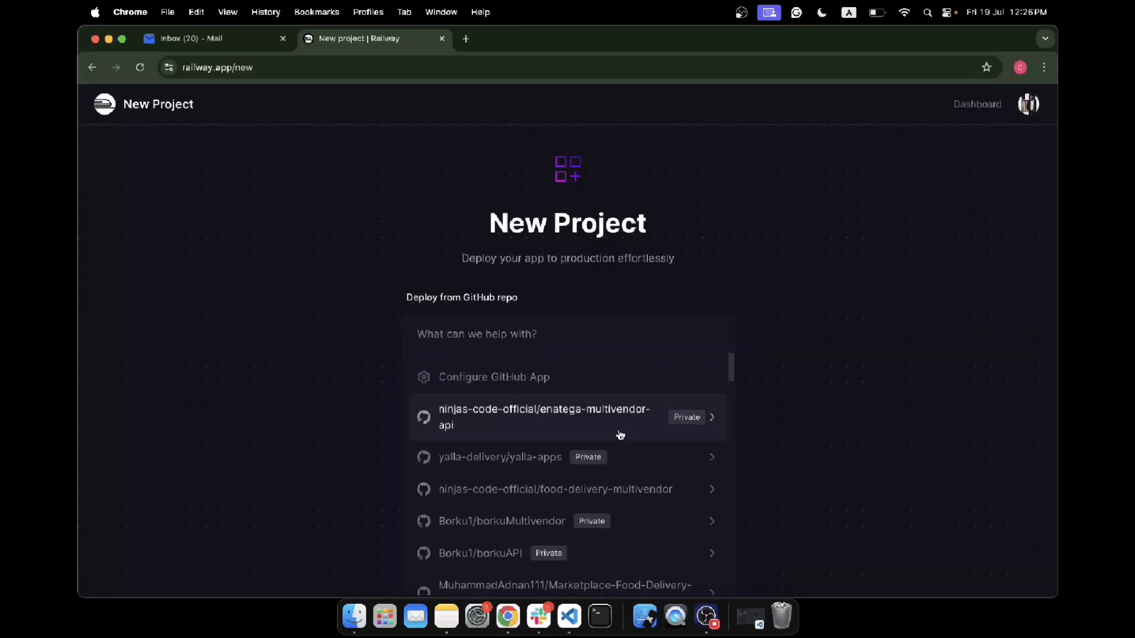
click(565, 415)
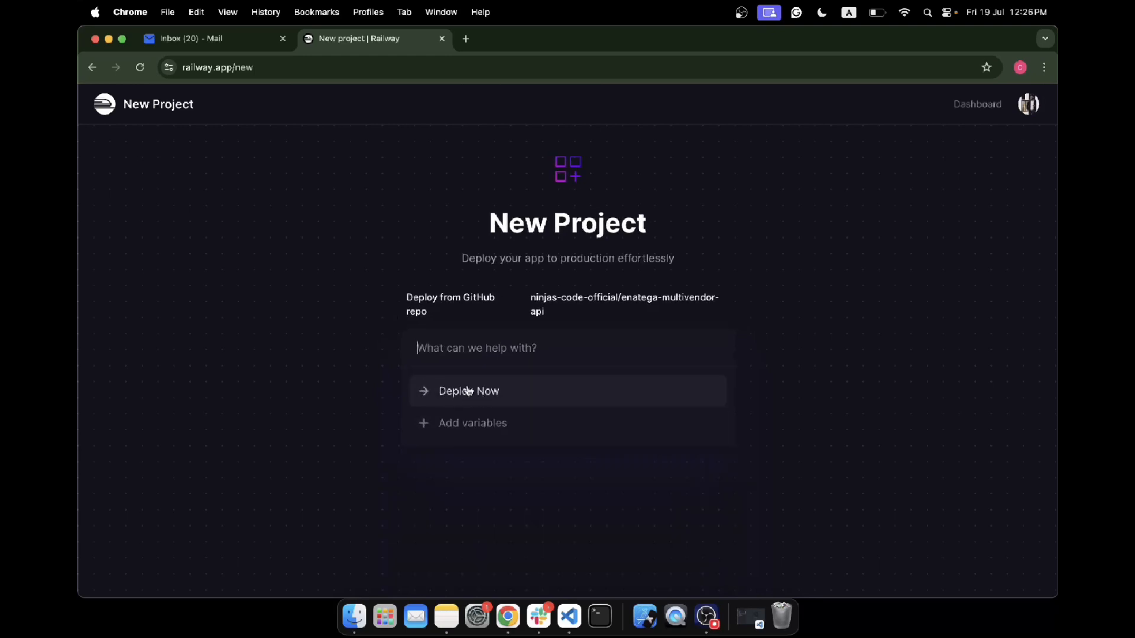
click(484, 437)
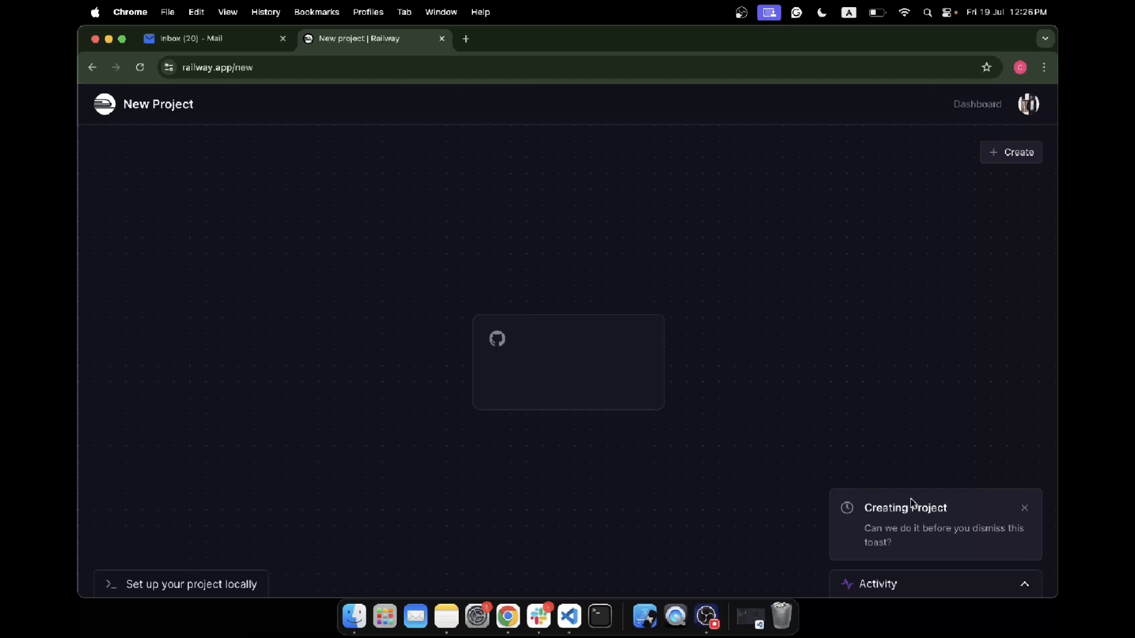
drag(945, 512, 829, 493)
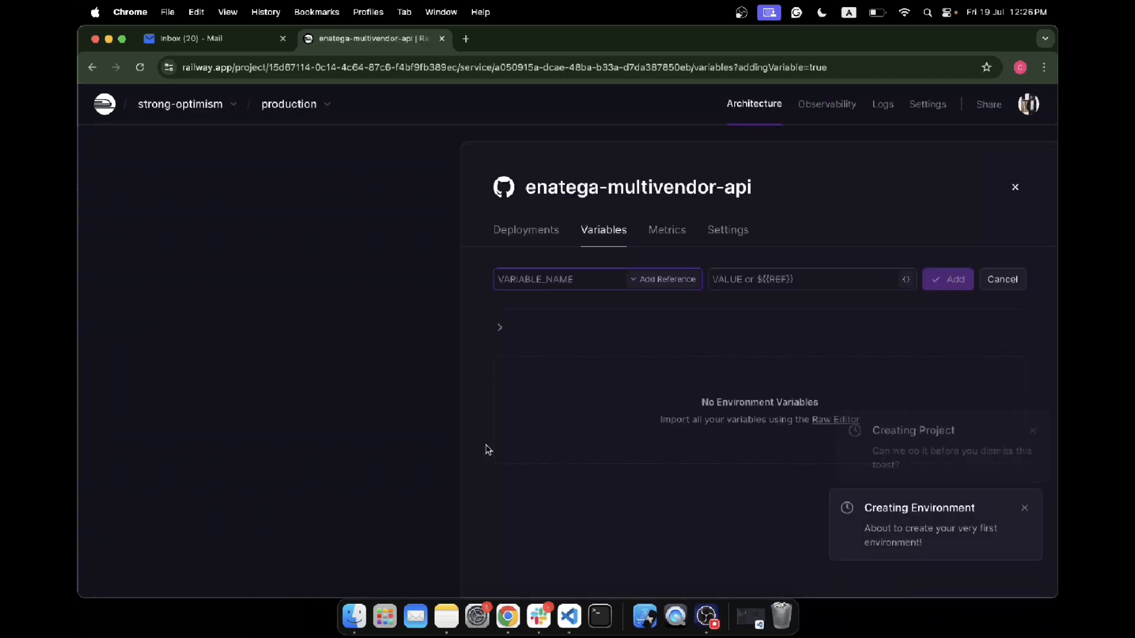
- Cancel the blank single-variable entry and open the Raw Editor for the enatega-multivendor-api service's variables
click(711, 282)
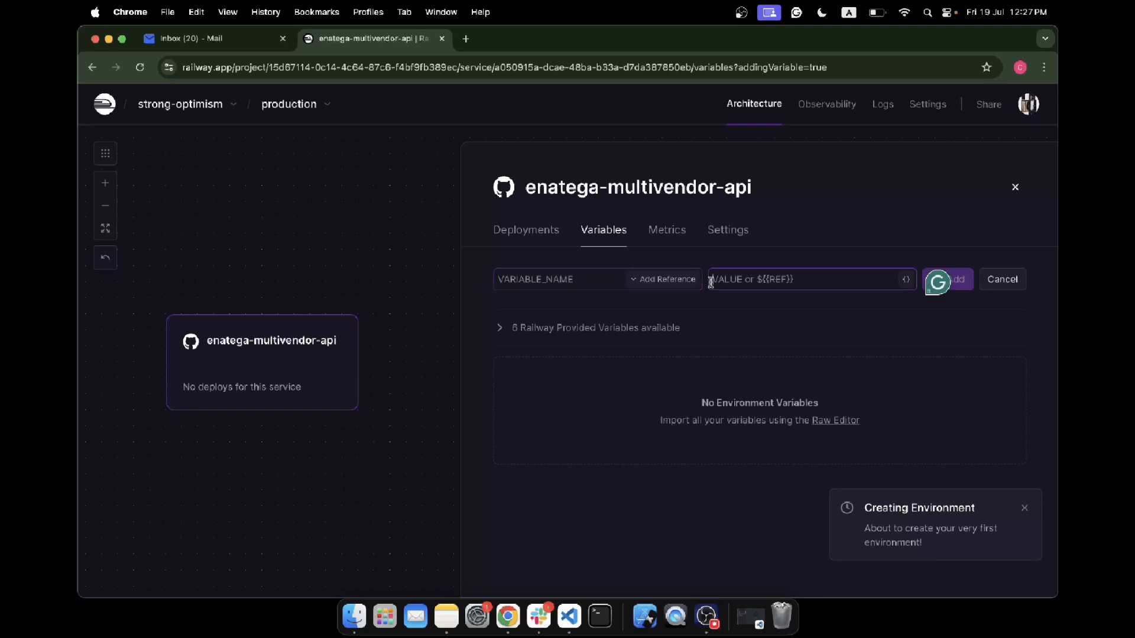
click(991, 285)
click(885, 285)
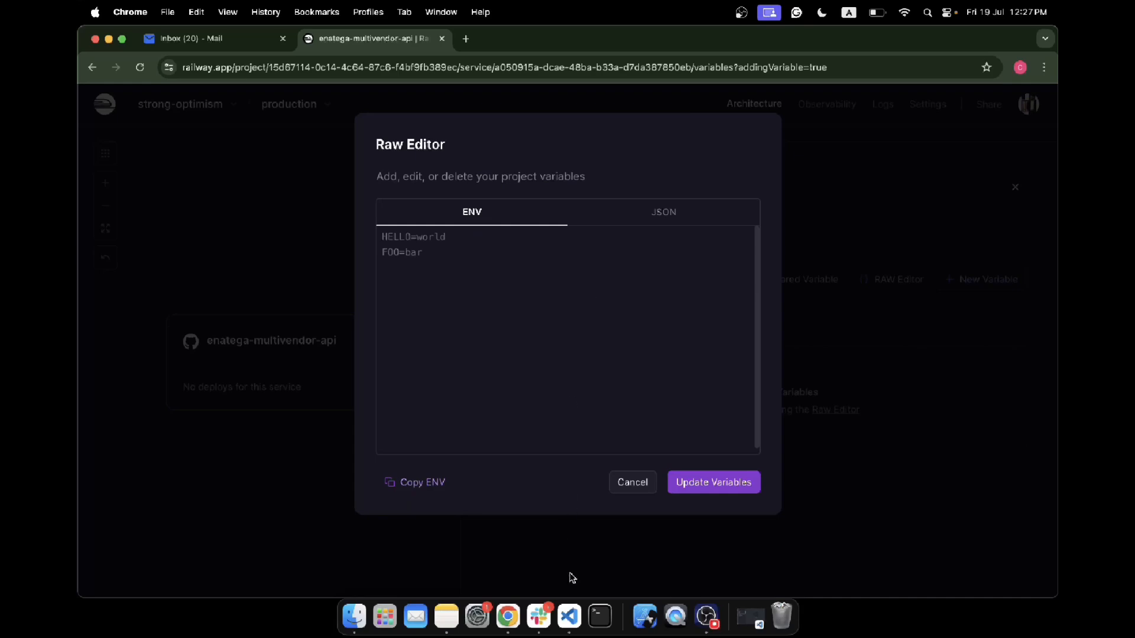
- Switch to Visual Studio Code, open the project's .env file, and copy its entire contents
click(569, 617)
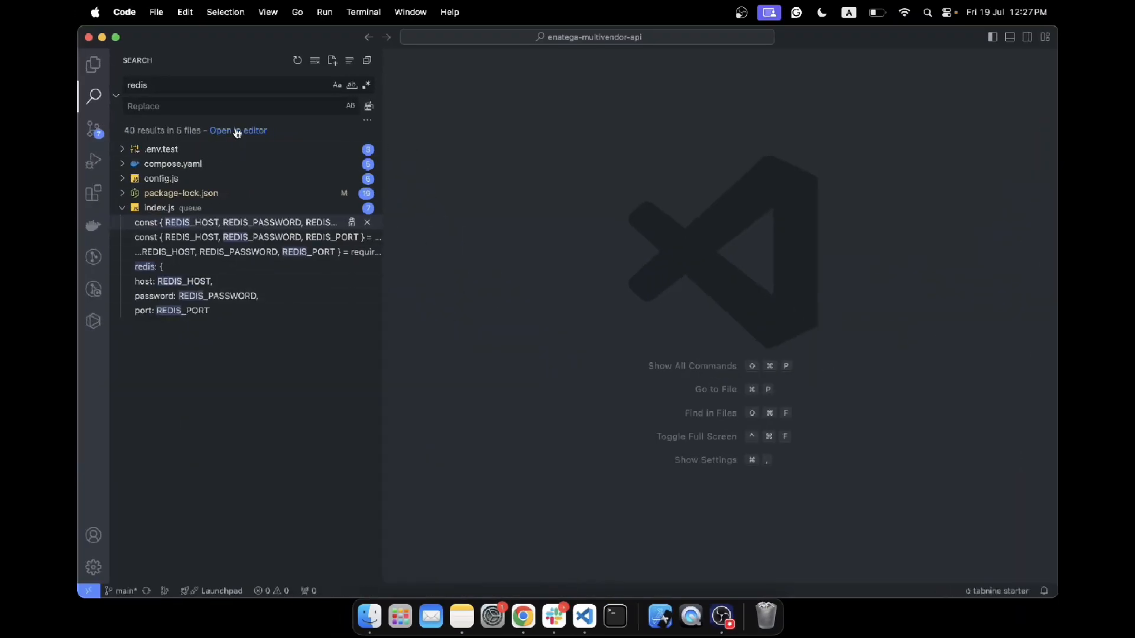
drag(157, 84, 125, 83)
key(BackSpace)
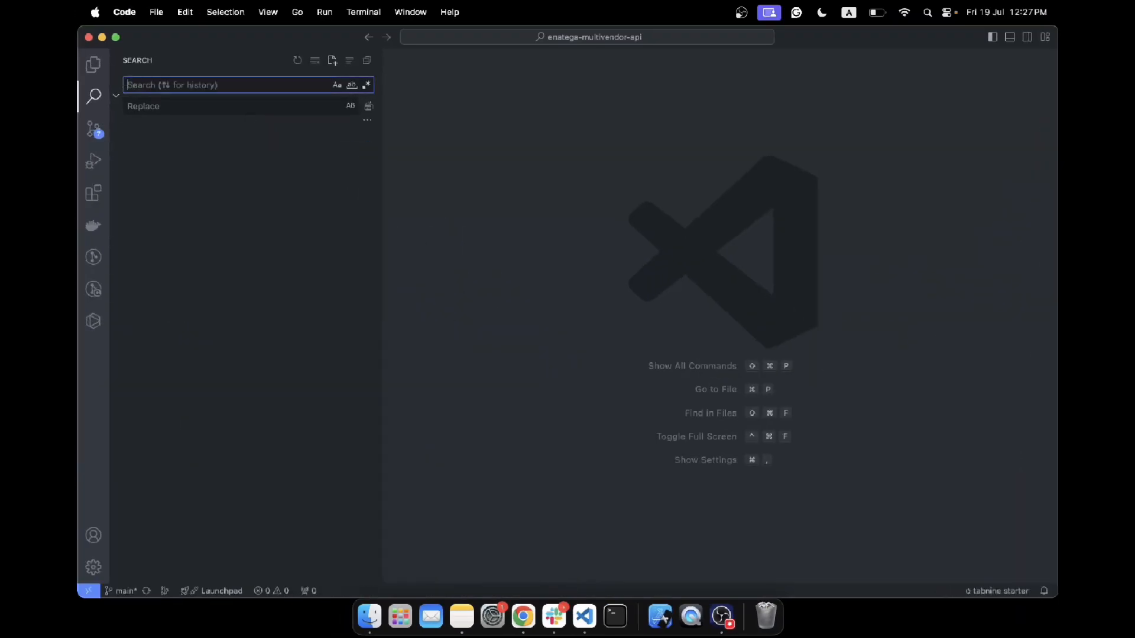
click(91, 74)
click(151, 256)
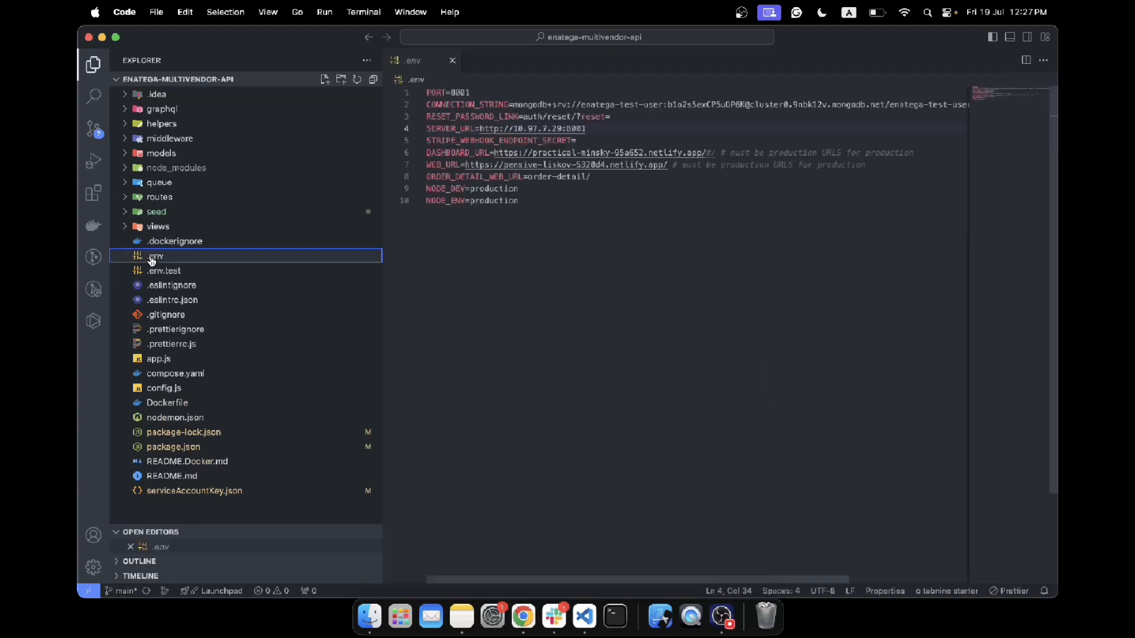
drag(519, 201, 414, 95)
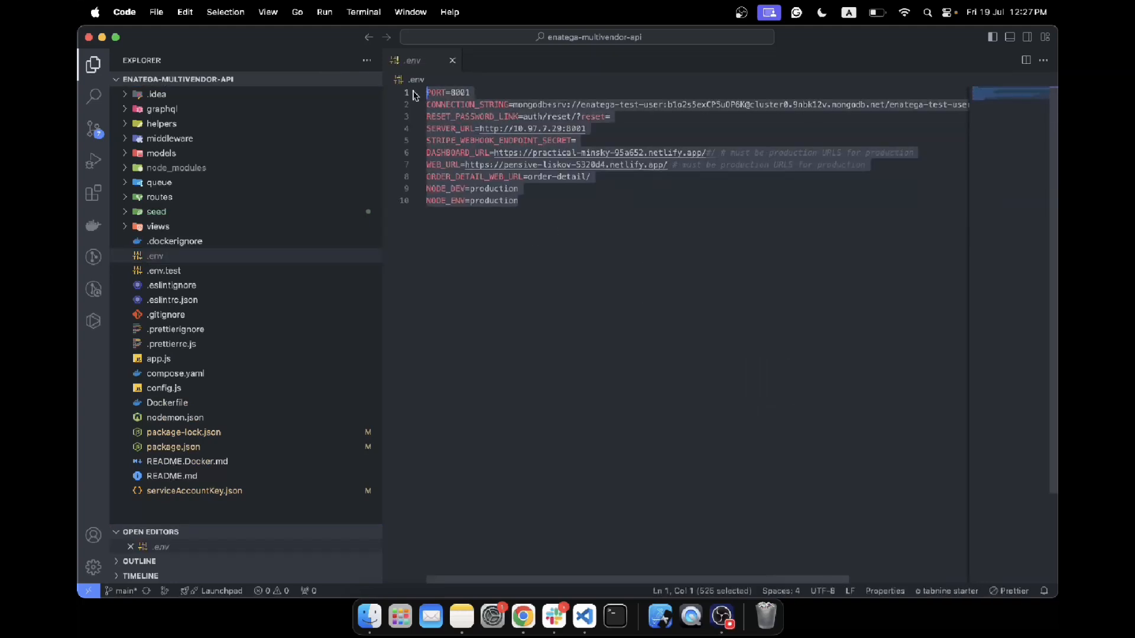
- Switch to Chrome and paste the copied environment variables, including the database connection string with its password, into the Raw Editor's ENV text
click(523, 616)
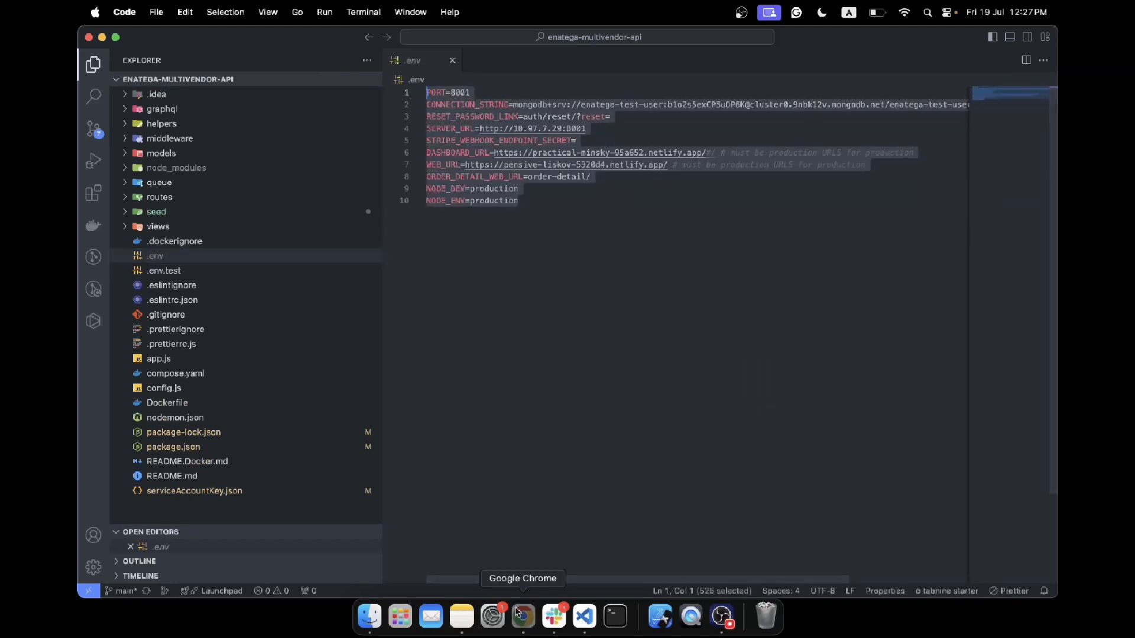
click(717, 619)
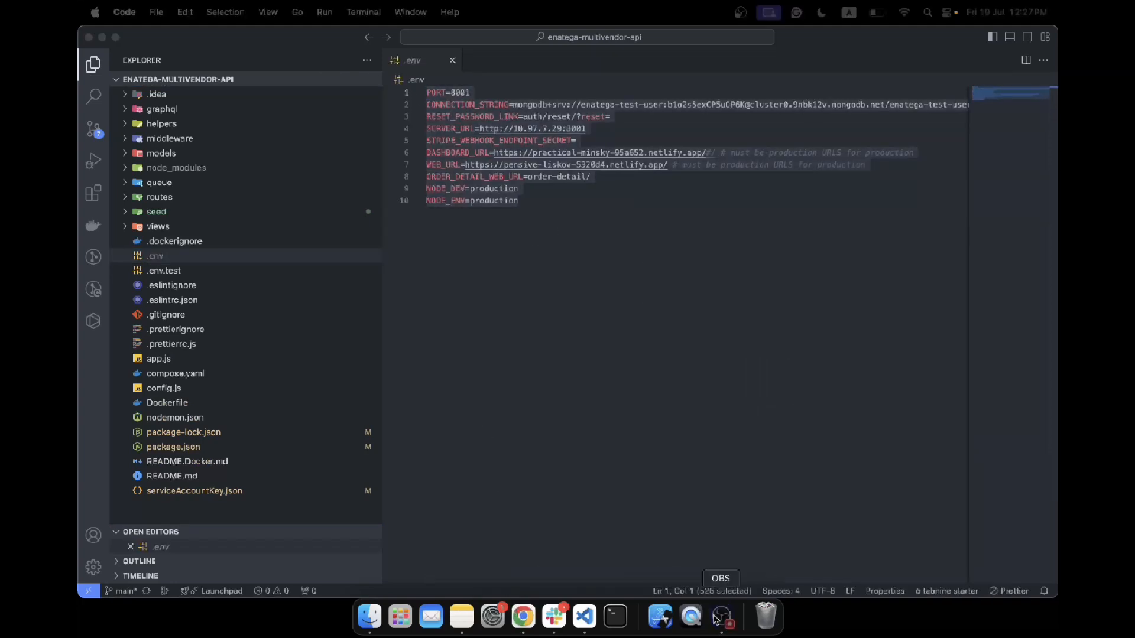
click(523, 621)
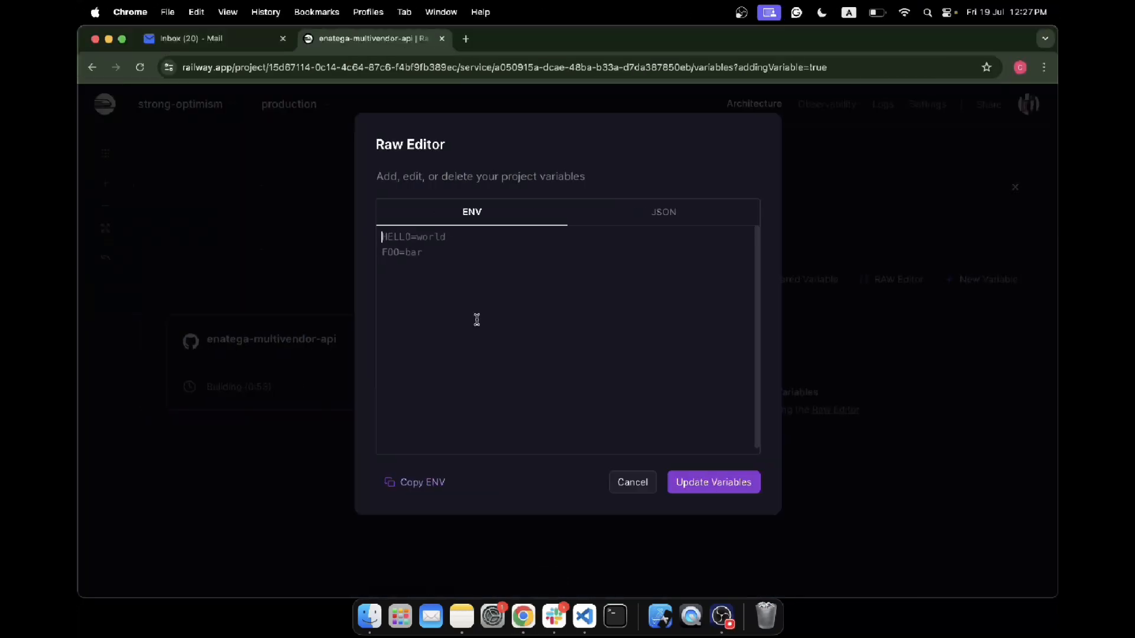
key(super+v)
scroll(480, 335, down, 1)
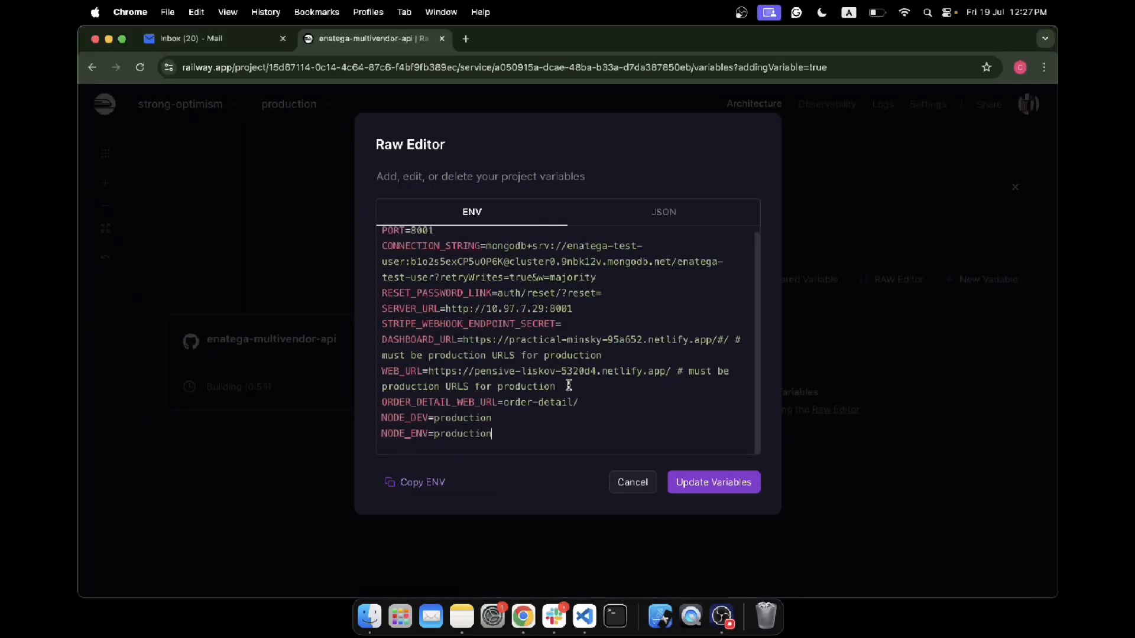
- Delete the DASHBOARD_URL, WEB_URL and SERVER_URL lines, including their comments, from the ENV text
drag(559, 387, 385, 341)
key(BackSpace)
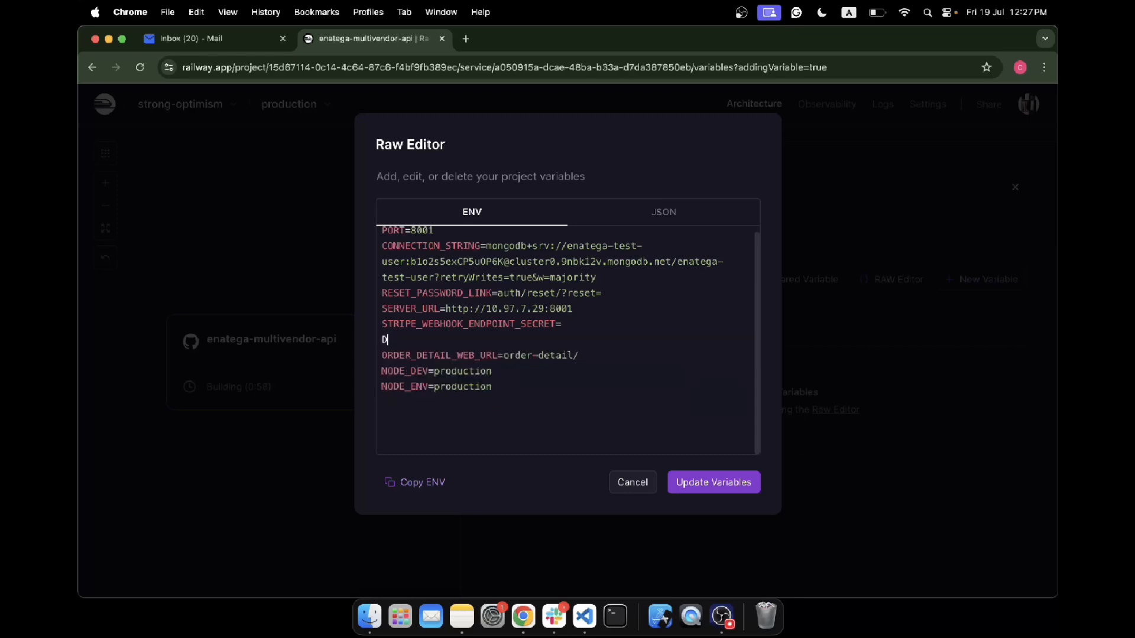
key(BackSpace)
drag(578, 308, 372, 309)
key(BackSpace)
key(BackSpace)
- Check the CONNECTION_STRING value in the ENV text and save the edited variables to the service
drag(597, 277, 486, 247)
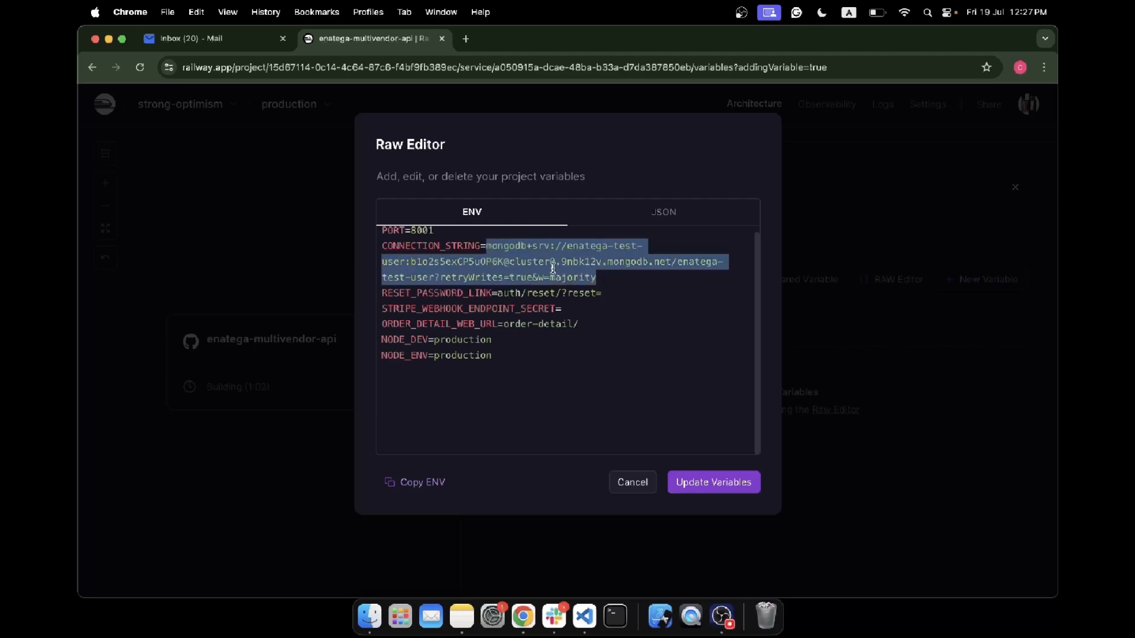
scroll(513, 263, up, 1)
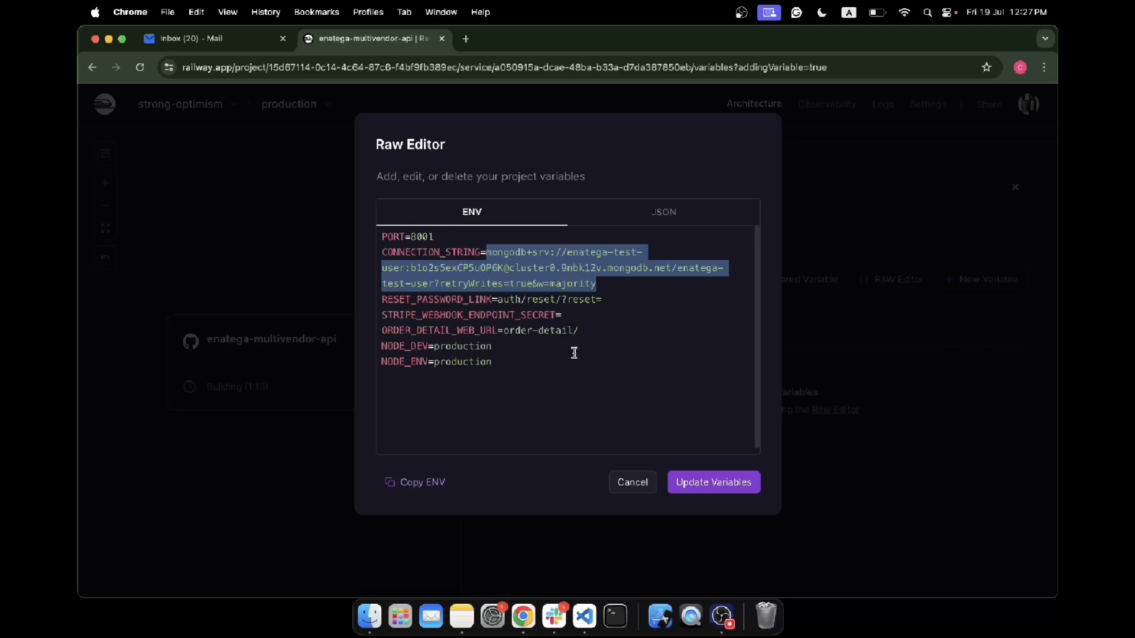
click(713, 488)
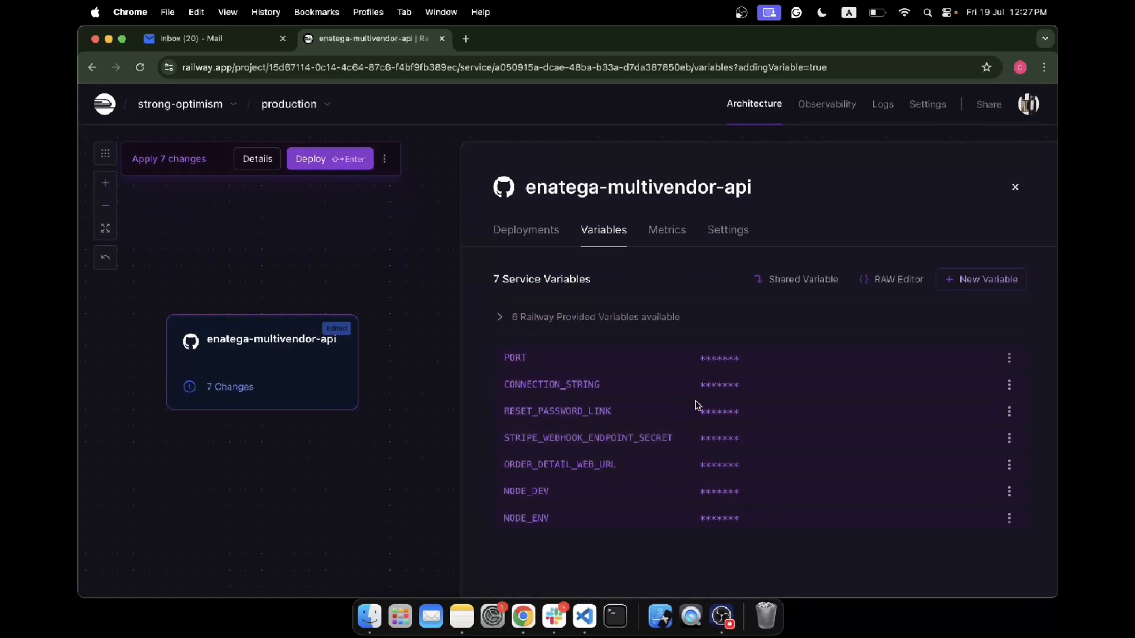
- Switch to Notes and add the checklist item "Env Variables" with the indented sub-item "You can do more to the list."
click(464, 617)
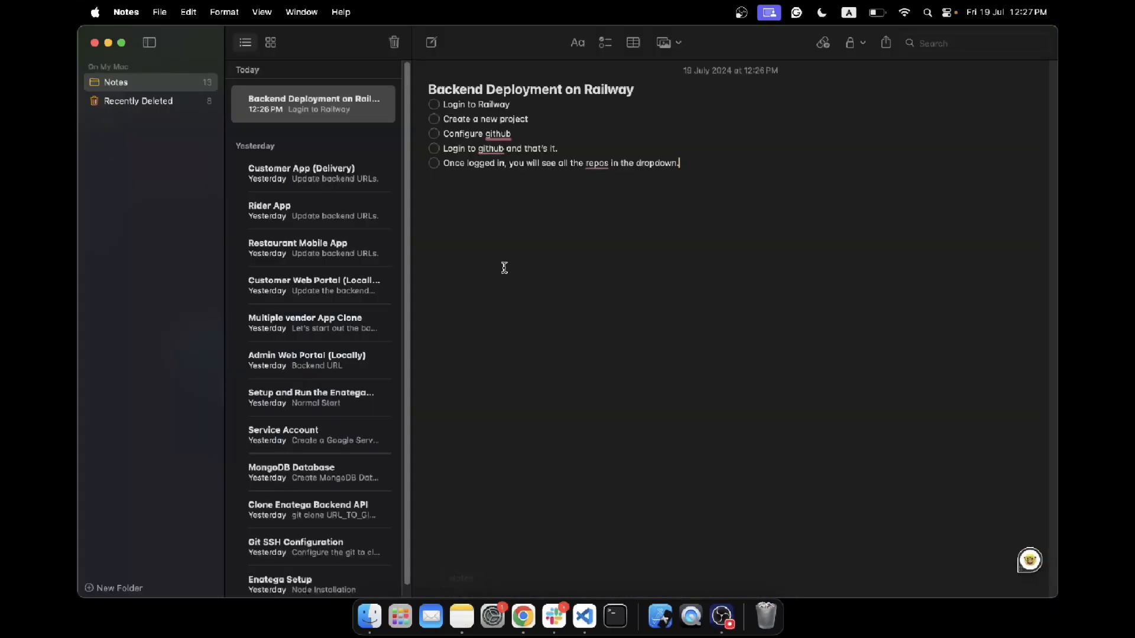
key(Return)
text(Env Variables)
key(Return)
key(Tab)
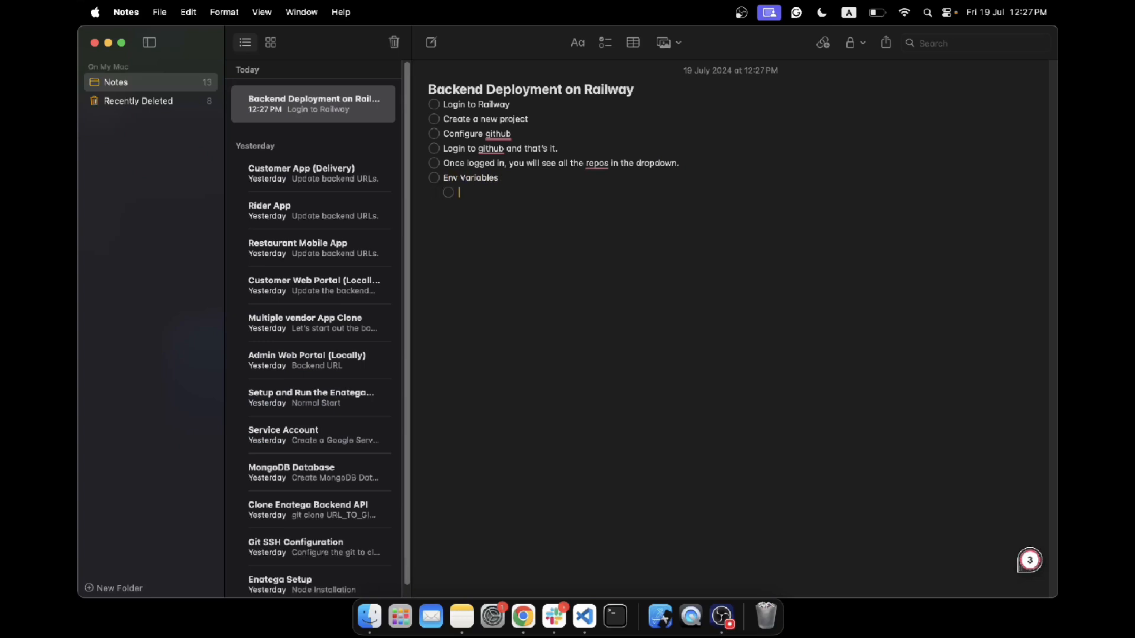
text(You can do more to the list.)
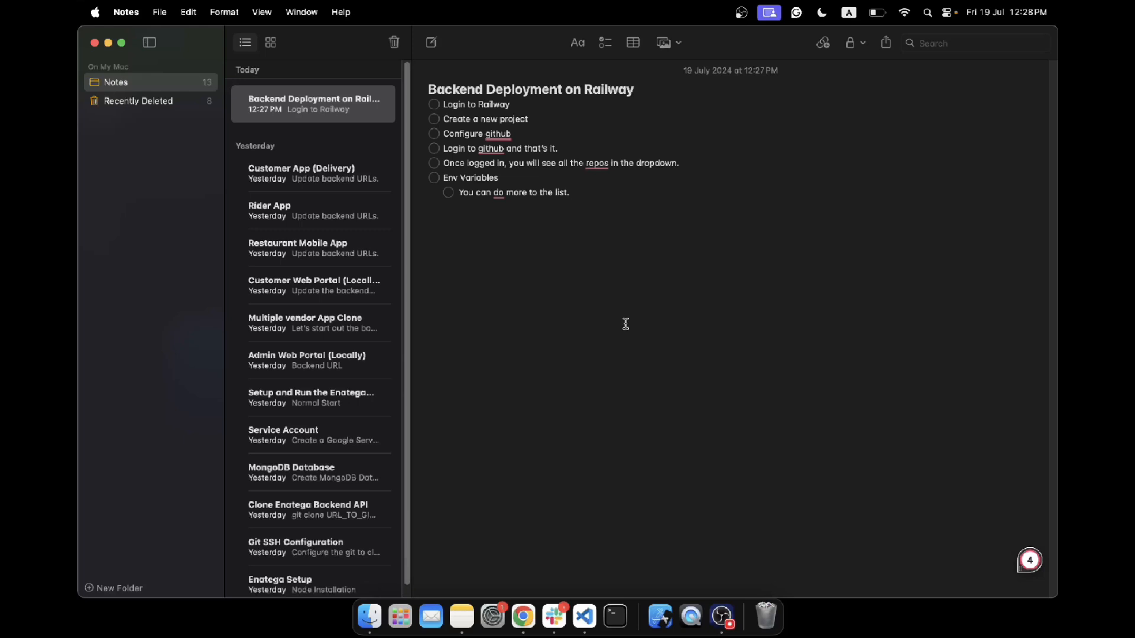
- Switch to Chrome and set the service's branch connected to production to main-enatega-deployment
click(529, 614)
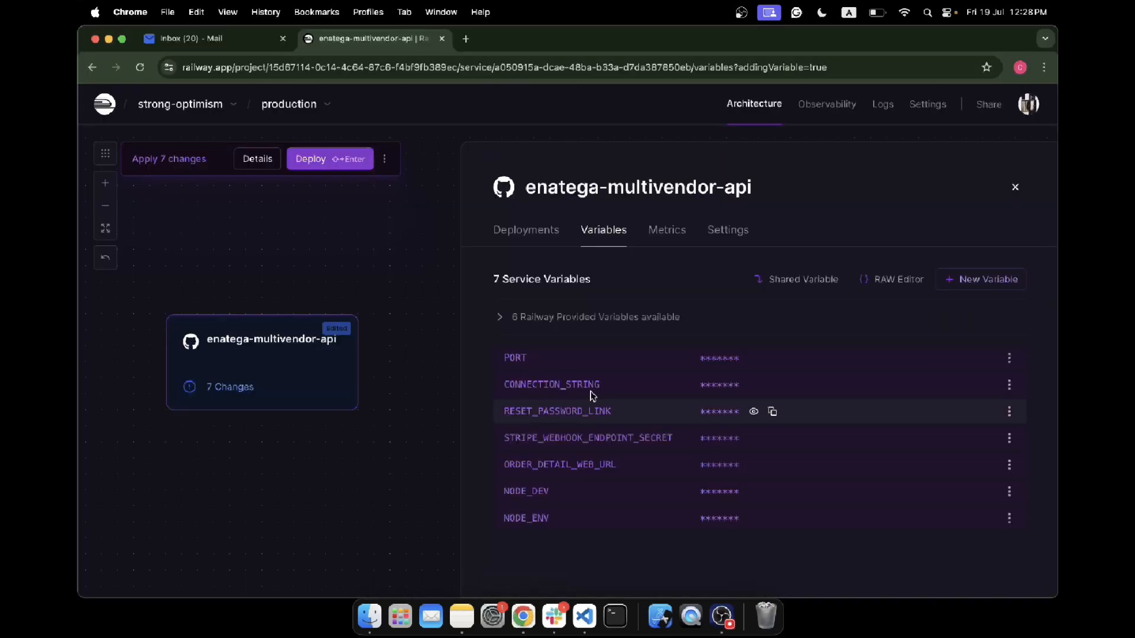
click(721, 234)
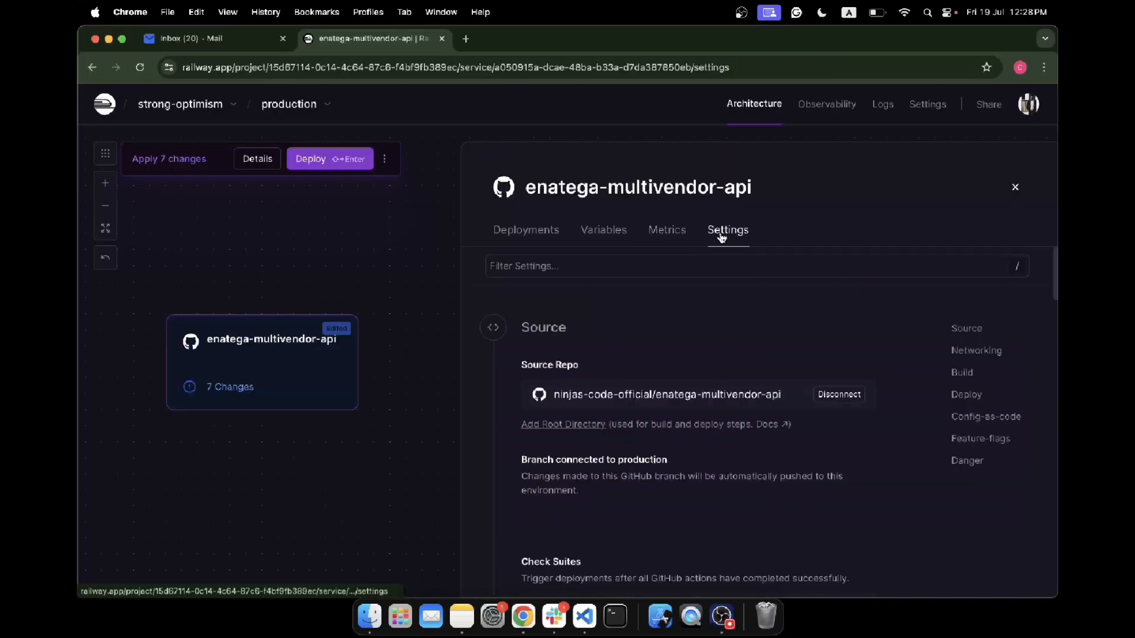
scroll(769, 302, down, 1)
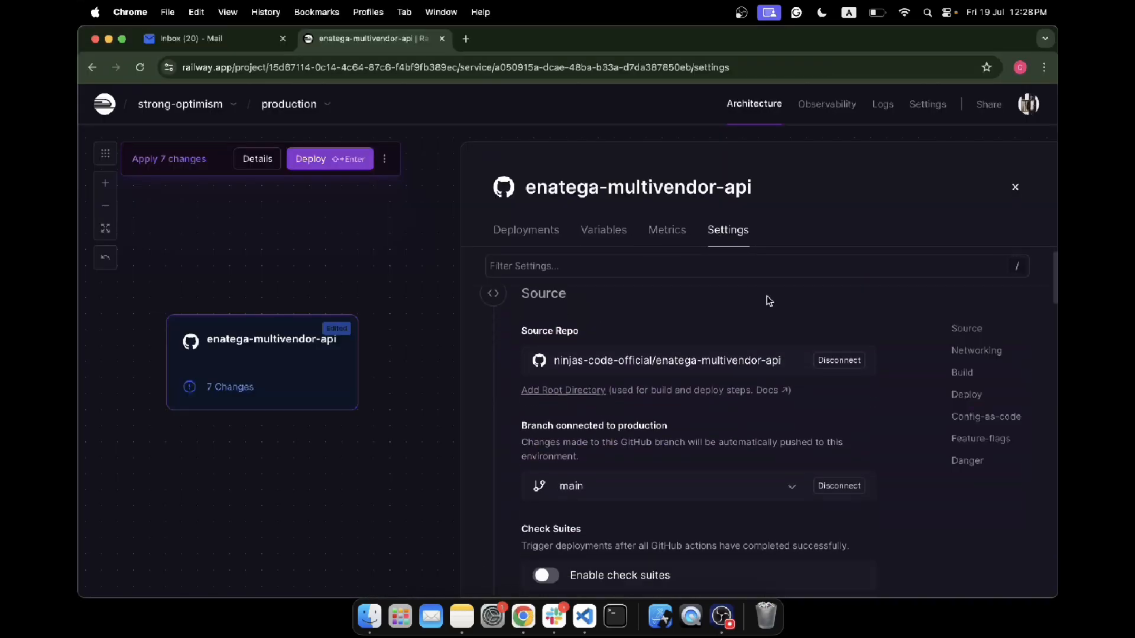
click(527, 431)
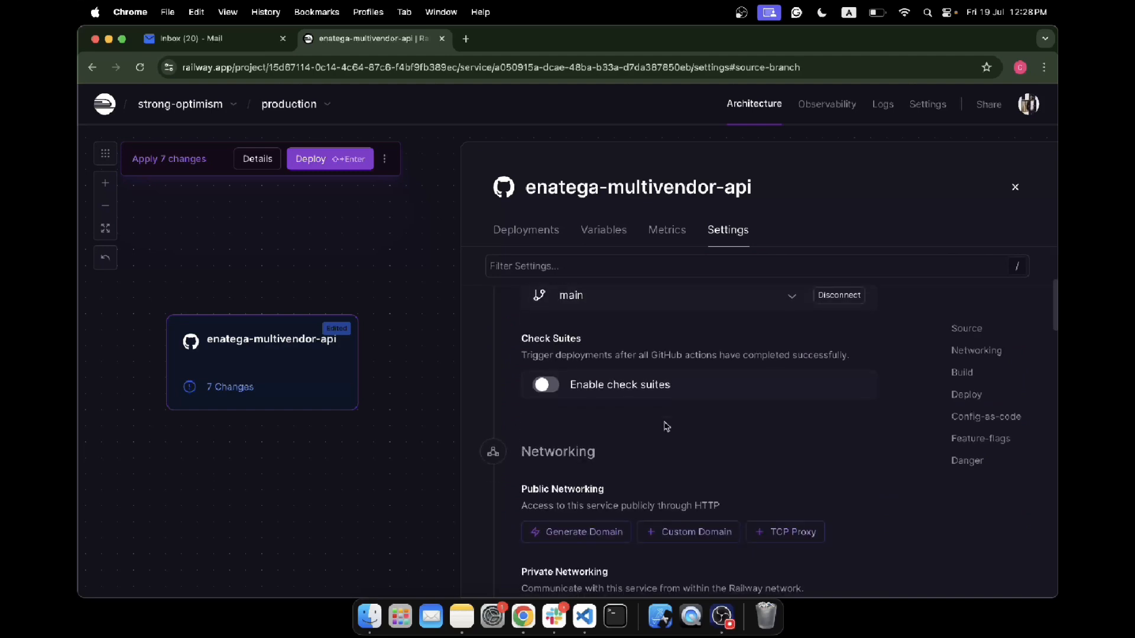
scroll(654, 403, up, 1)
click(687, 359)
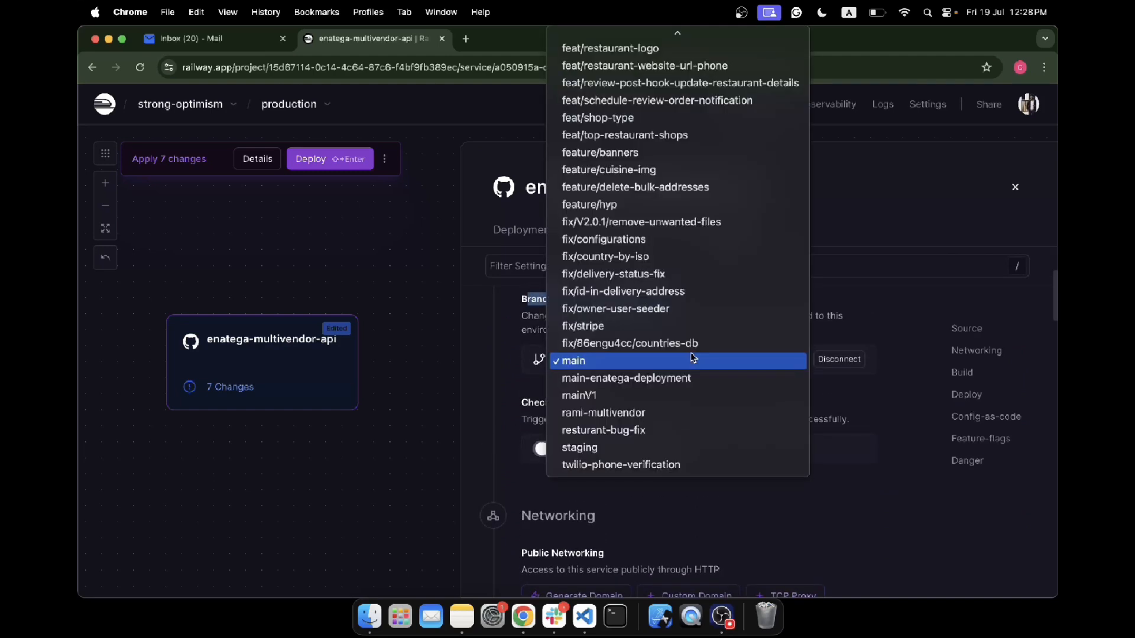
click(657, 381)
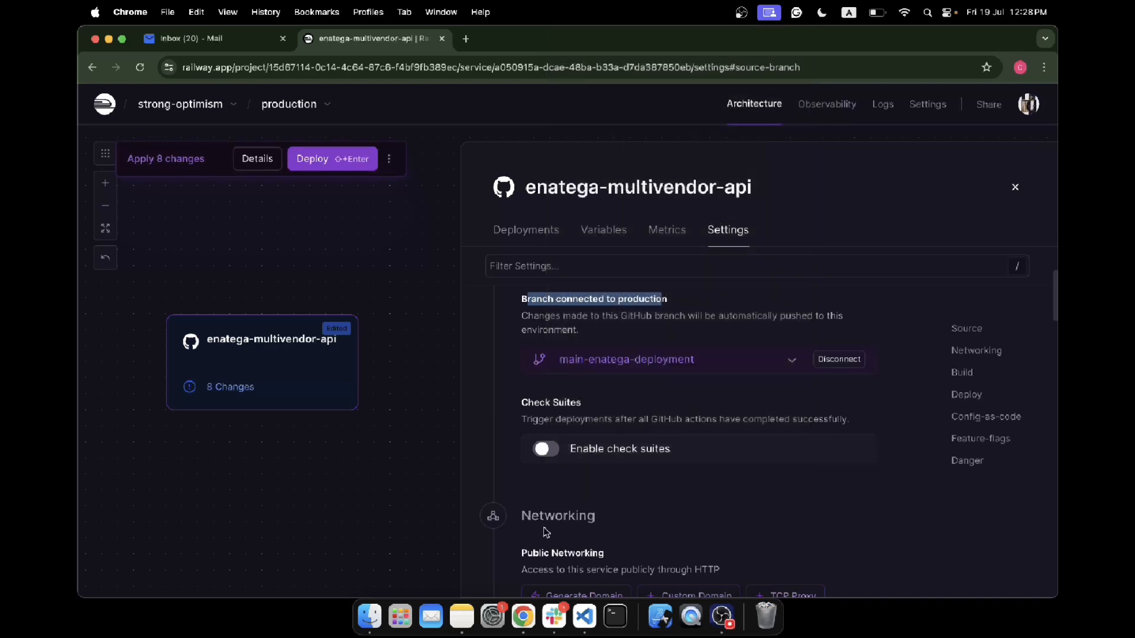
- Switch to Notes and add the checklist item "Branch" with the sub-item "Select the correct branch from the list"
click(462, 617)
click(552, 304)
key(Return)
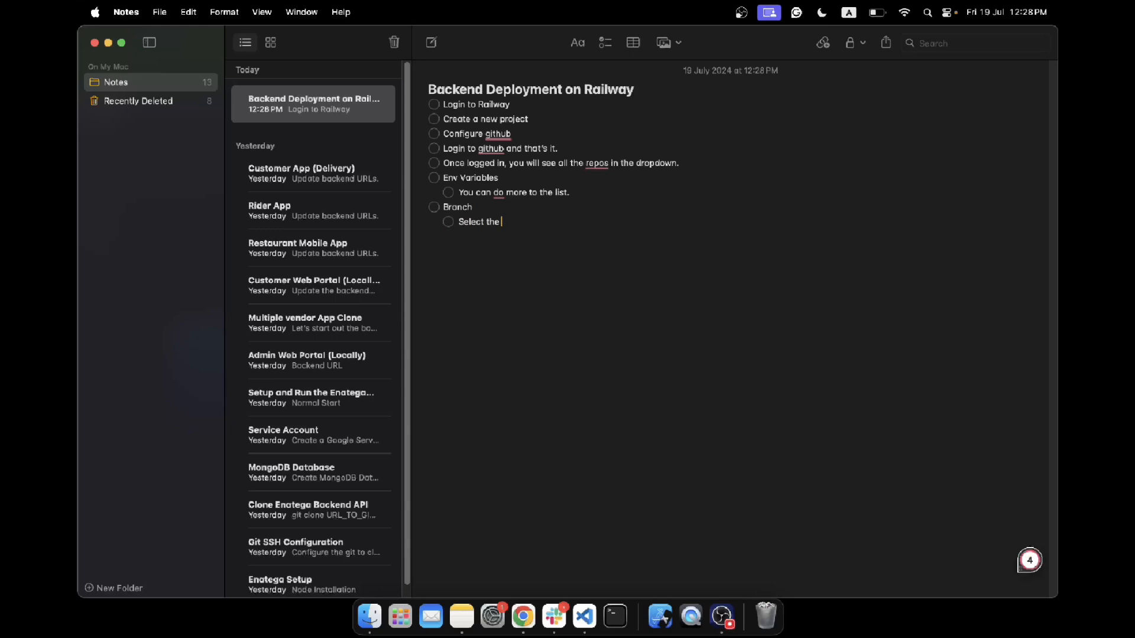
key(BackSpace)
key(BackSpace)
key(BackSpace)
key(BackSpace)
key(BackSpace)
key(BackSpace)
key(BackSpace)
text(ect)
- Switch to Chrome and generate a public service domain for the app listening on port 8001
click(523, 617)
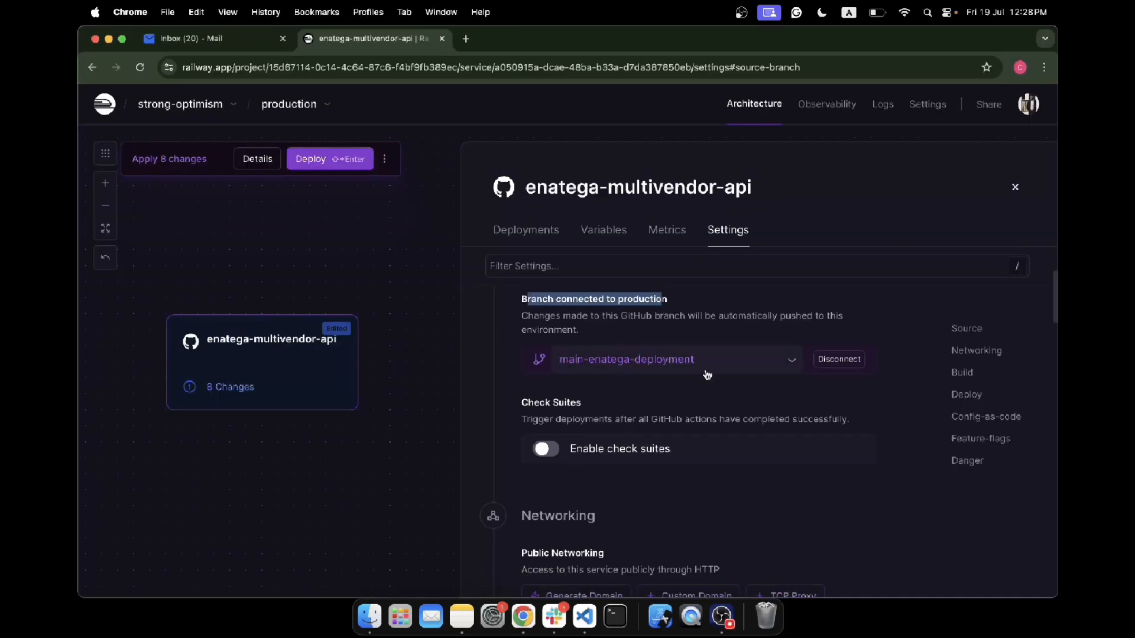
scroll(707, 376, down, 1)
scroll(708, 376, down, 1)
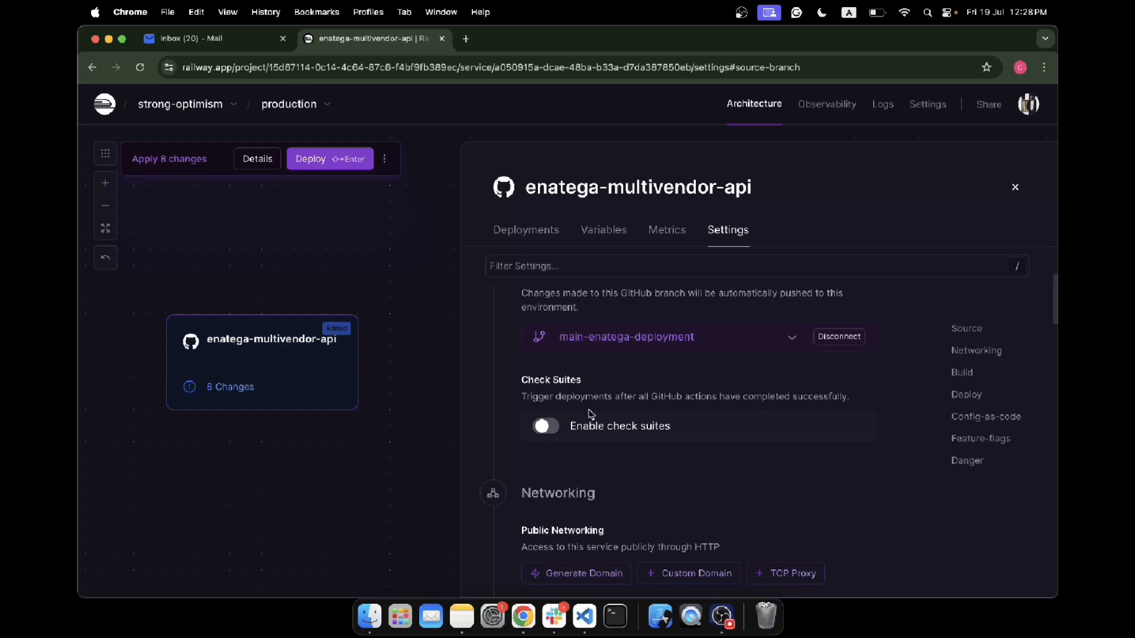
scroll(594, 419, down, 5)
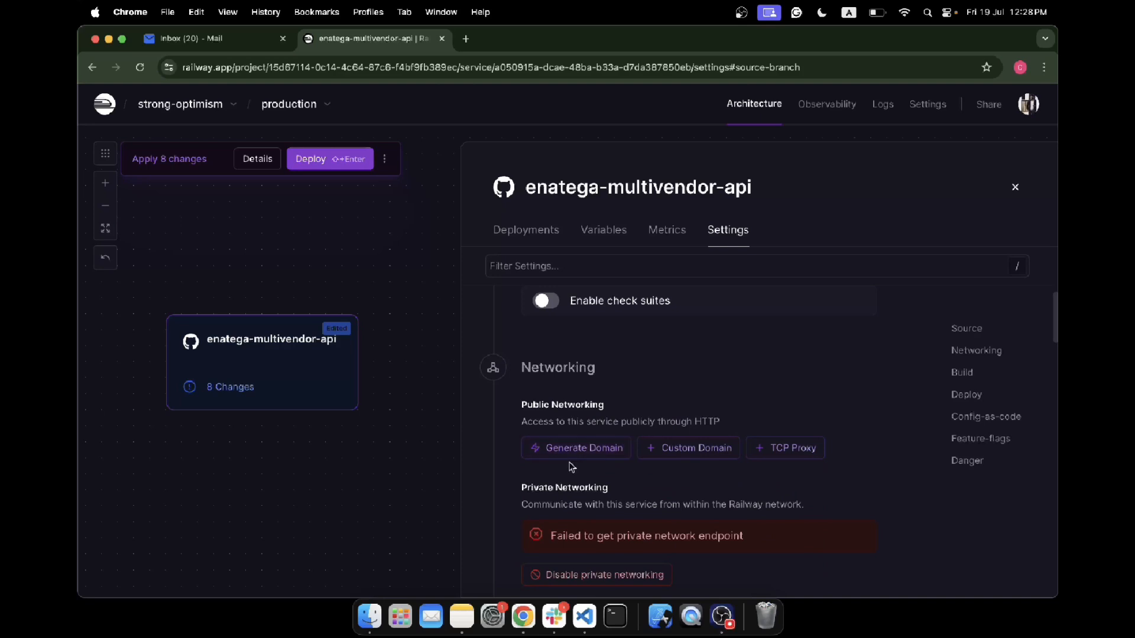
click(570, 450)
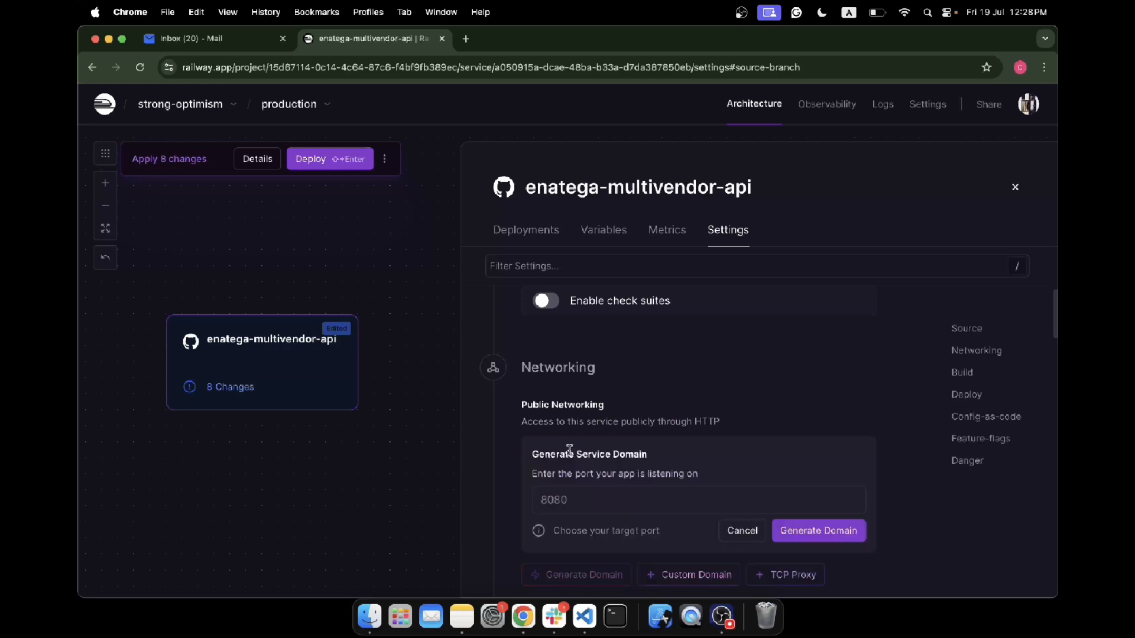
click(601, 492)
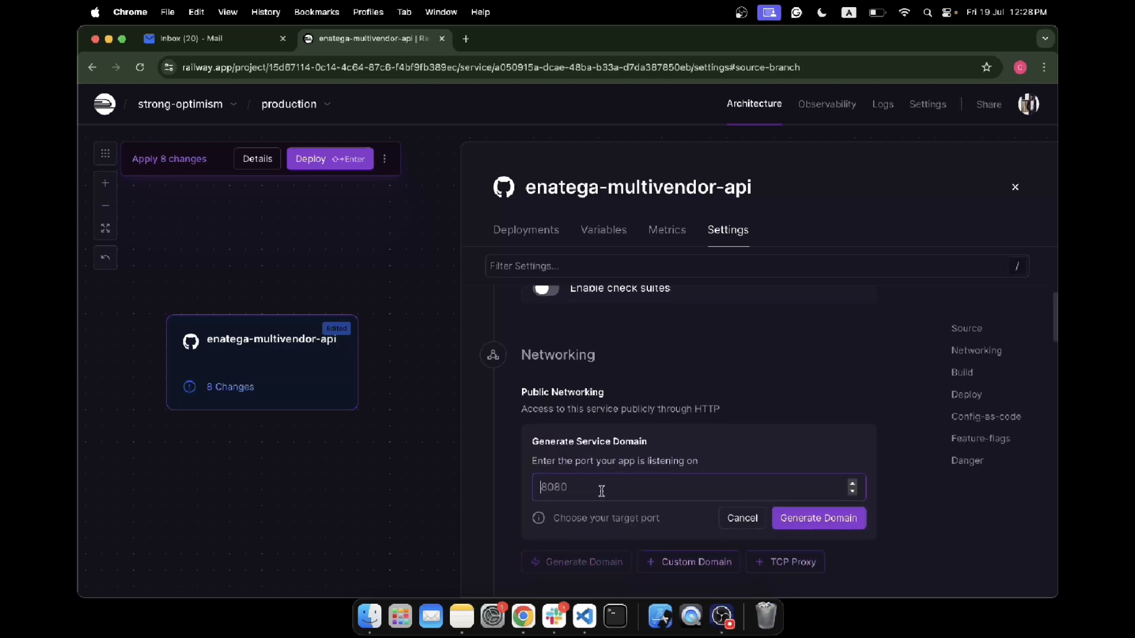
text(8001)
click(798, 525)
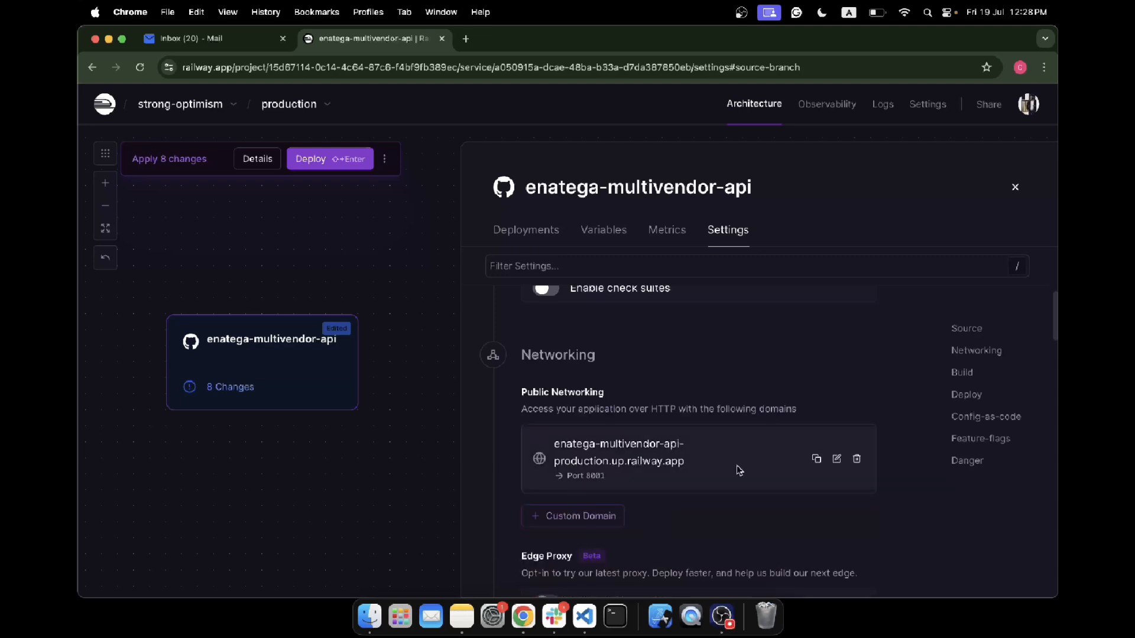
- Look through the service's networking and build settings and open the Custom Build Command for entry
scroll(709, 459, down, 1)
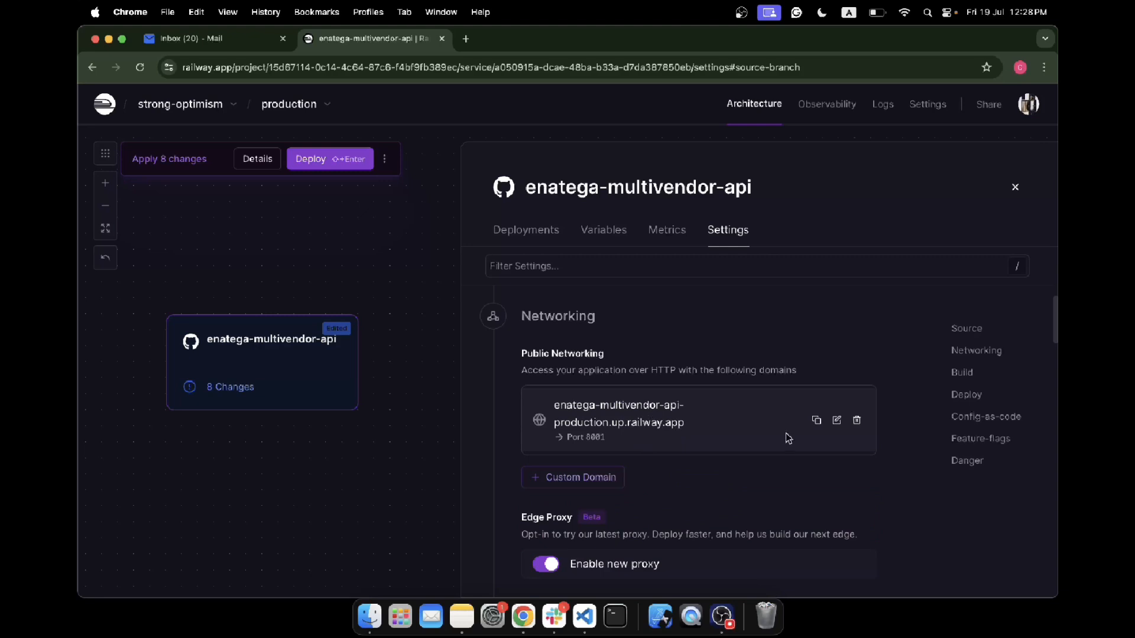
scroll(741, 465, down, 5)
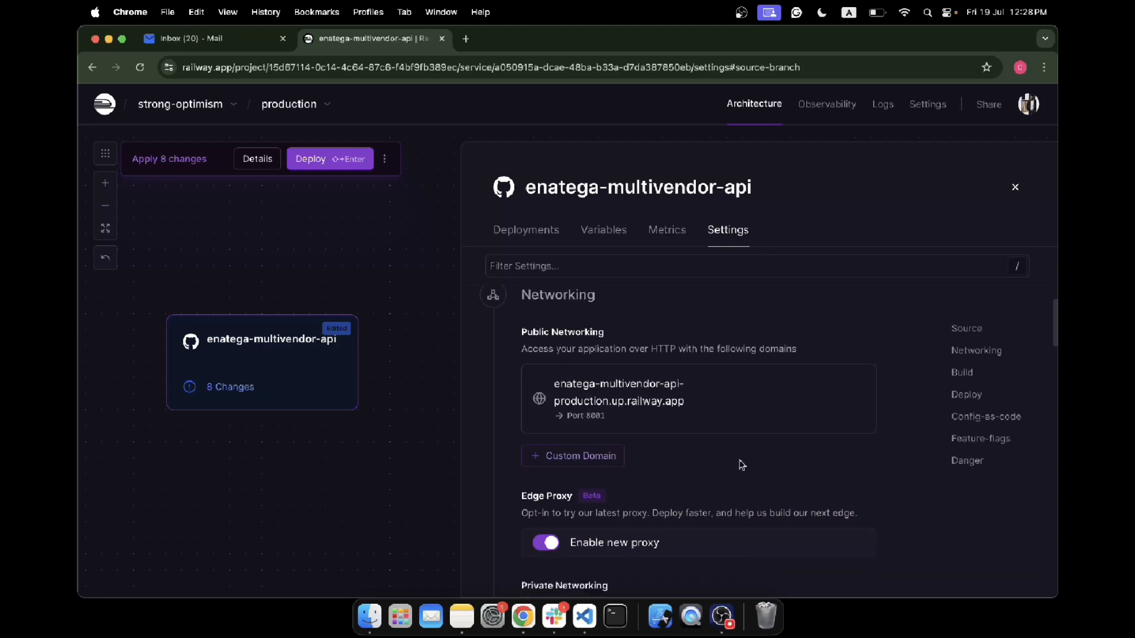
scroll(741, 465, down, 3)
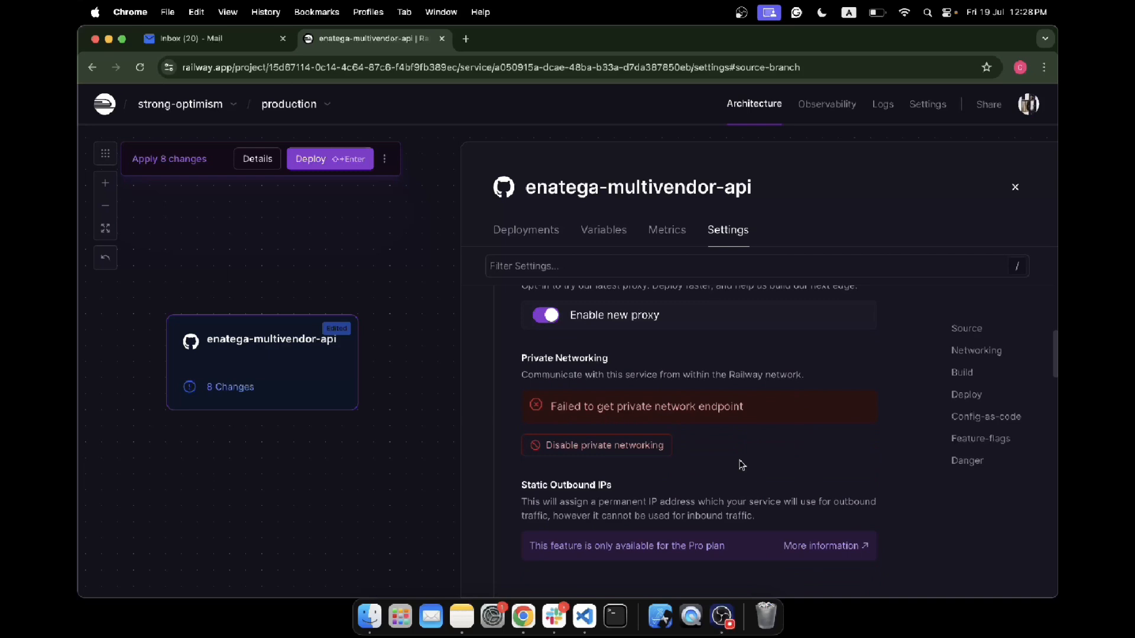
scroll(719, 455, down, 5)
scroll(719, 456, down, 5)
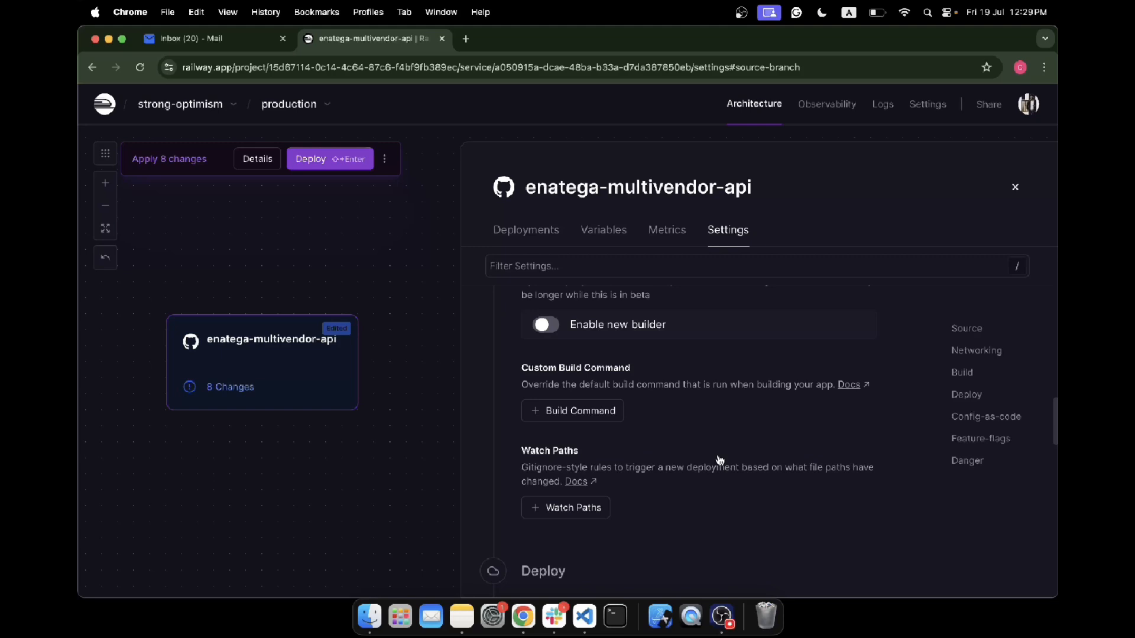
click(563, 406)
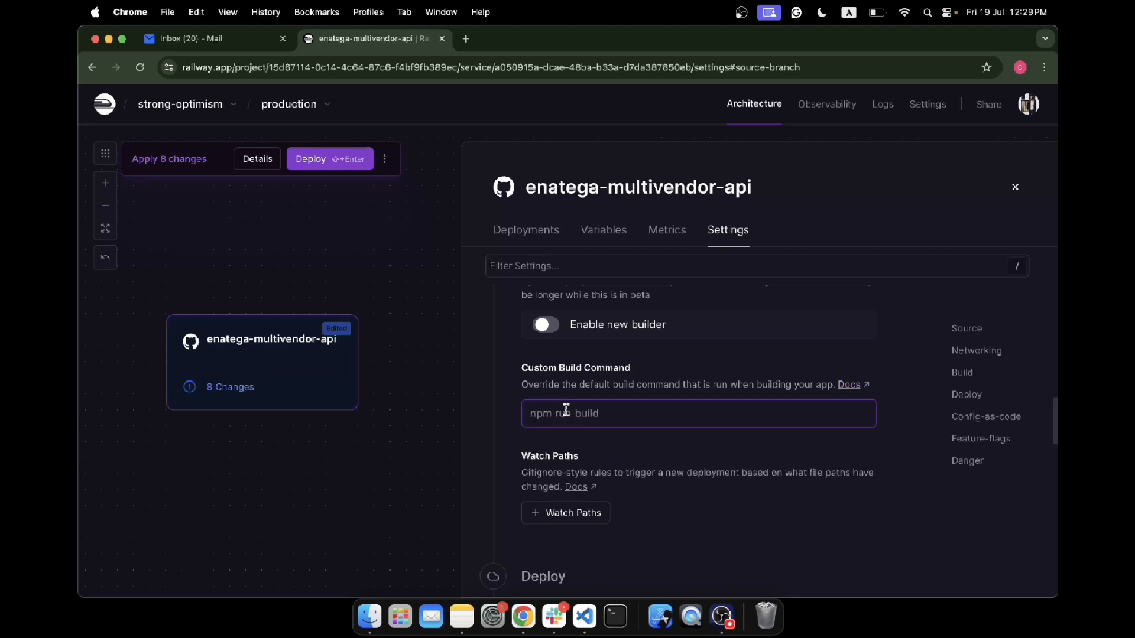
- Switch to Notes and add the top-level checklist item "No need for the build command."
click(462, 617)
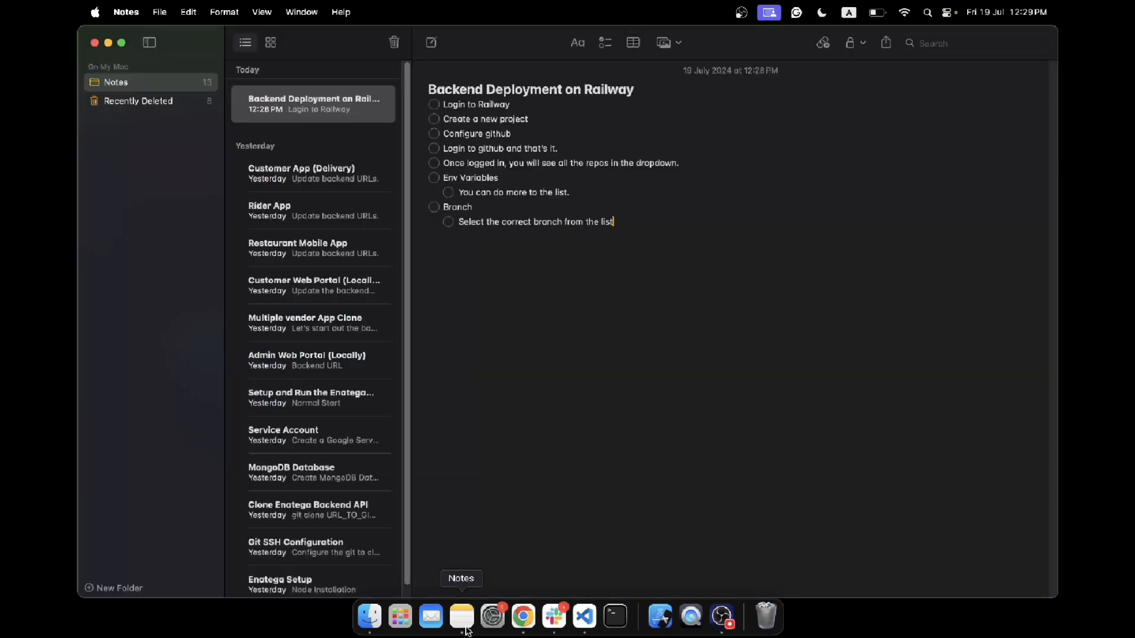
key(shift+Tab)
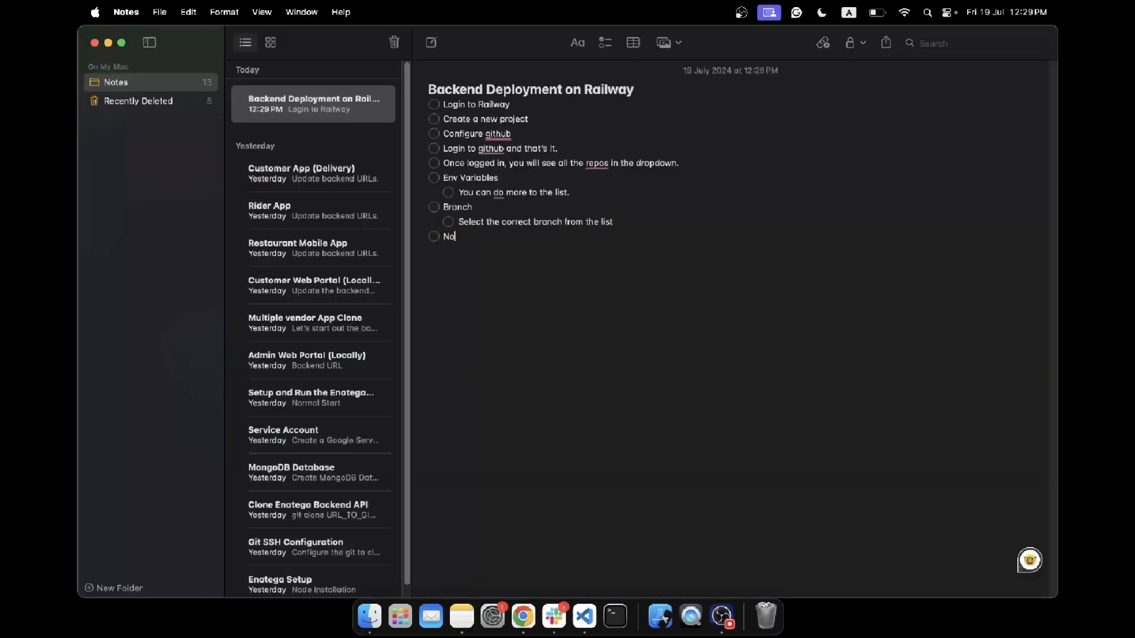
text(No need for the build command.)
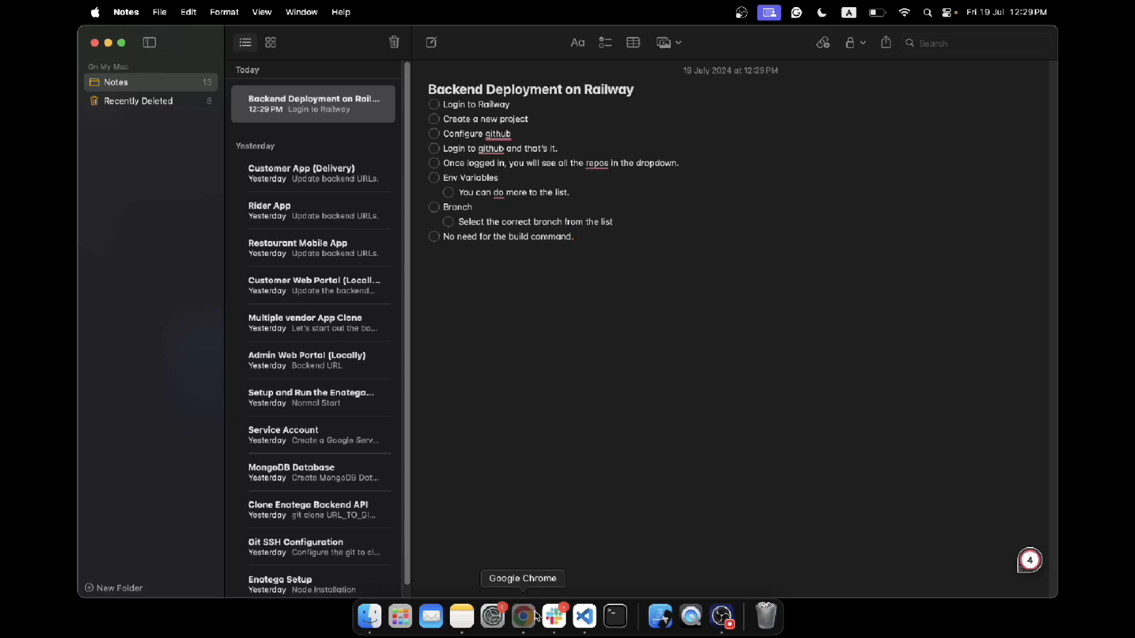
- Switch to Chrome and set the service's Custom Start Command to npm run start
click(524, 616)
scroll(642, 436, down, 3)
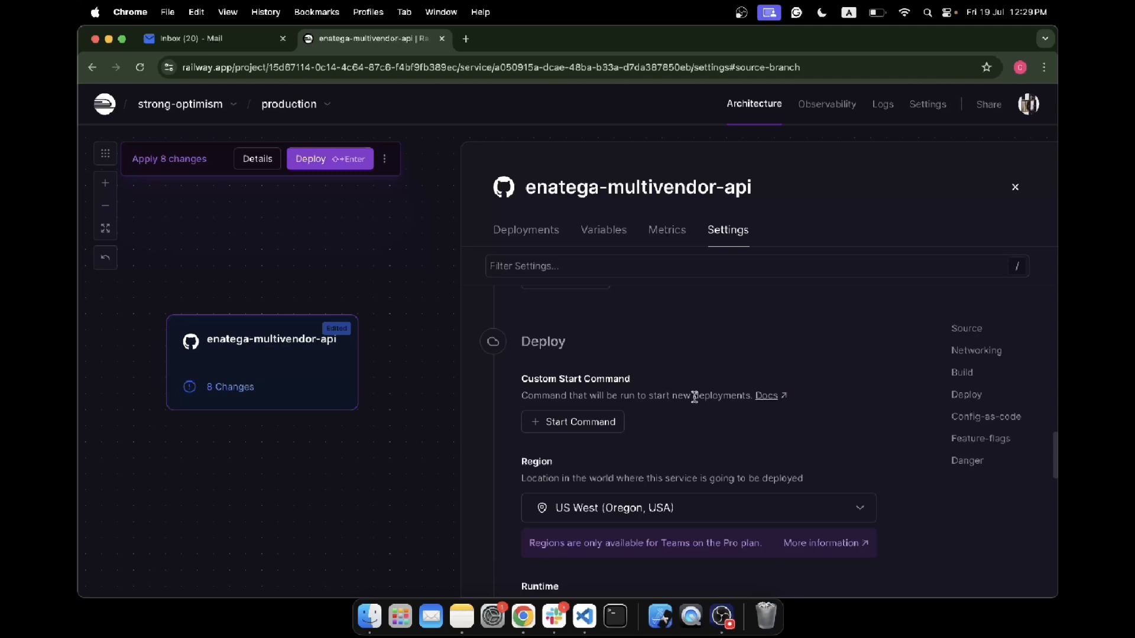
click(598, 428)
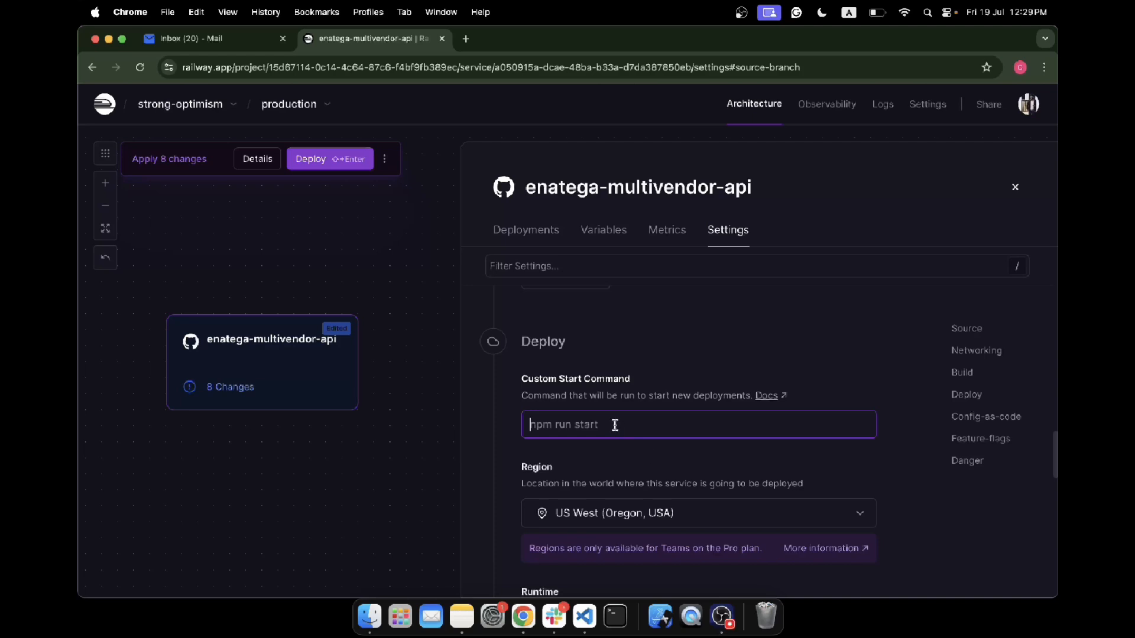
text(npm run start)
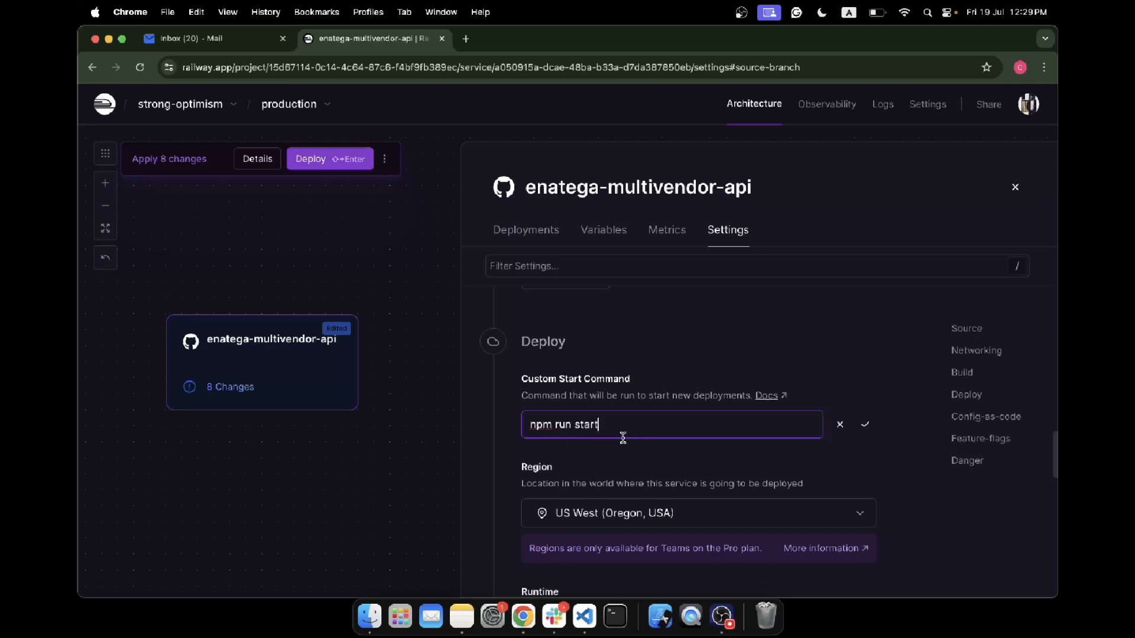
click(865, 424)
- Check the Runtime options, keeping V2 selected, and look through the replicas, cron schedule and healthcheck settings
scroll(733, 413, down, 5)
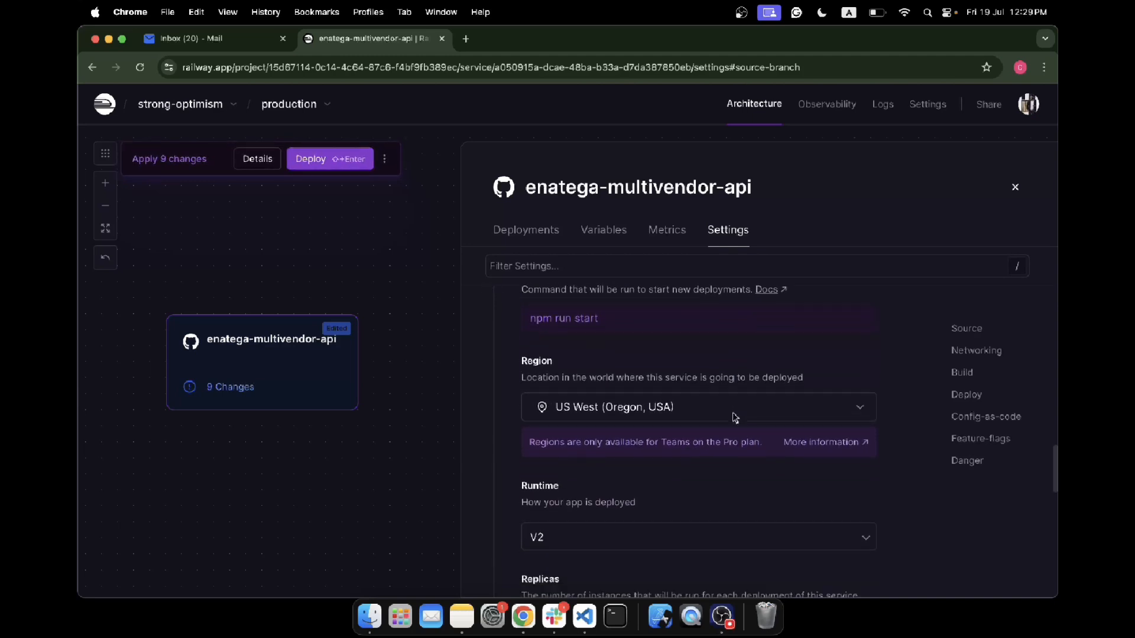
scroll(734, 418, down, 1)
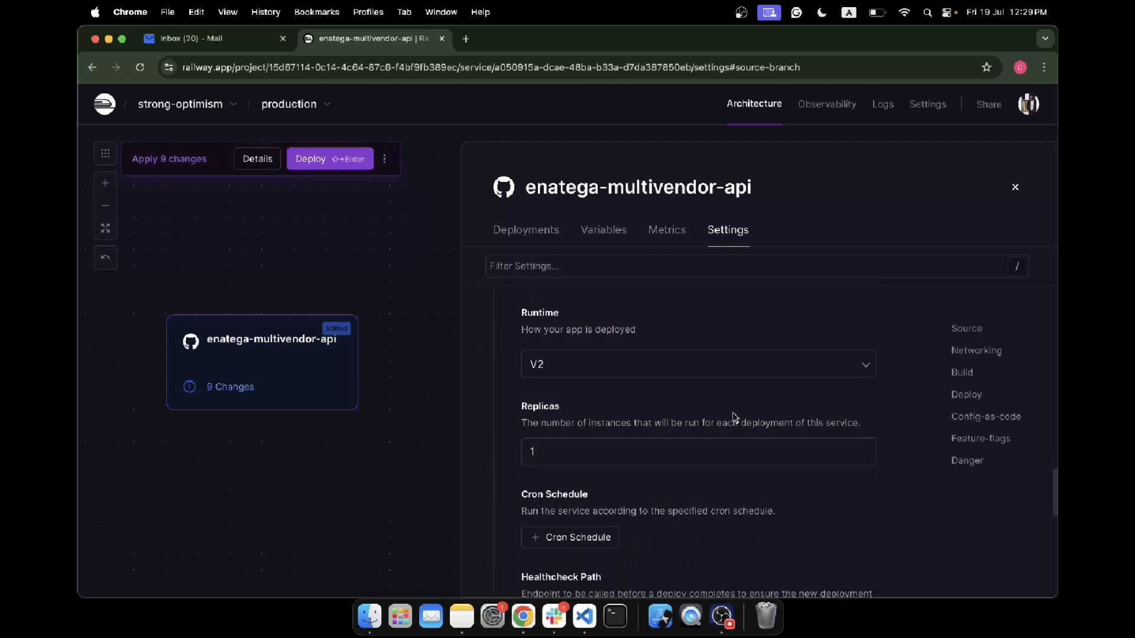
click(707, 365)
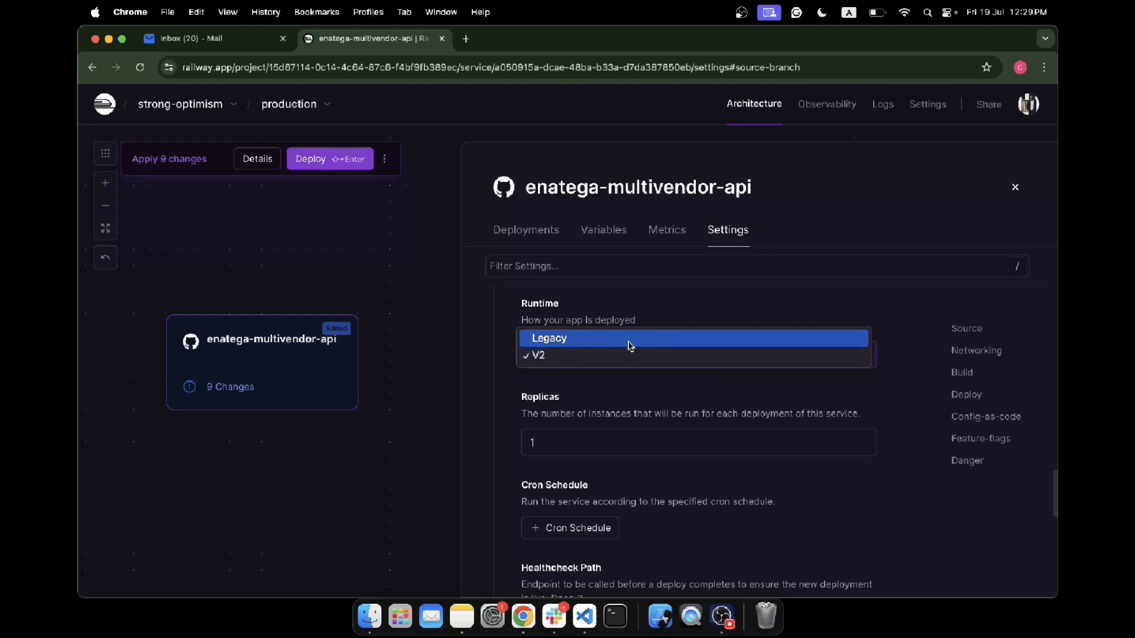
click(606, 360)
scroll(633, 434, down, 1)
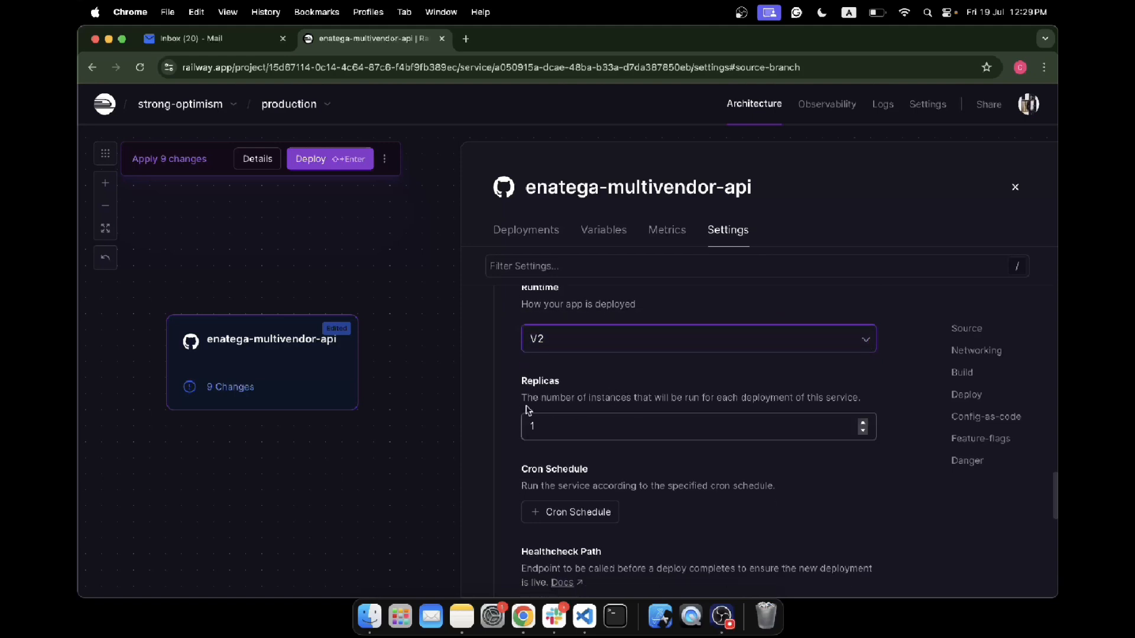
scroll(591, 387, down, 6)
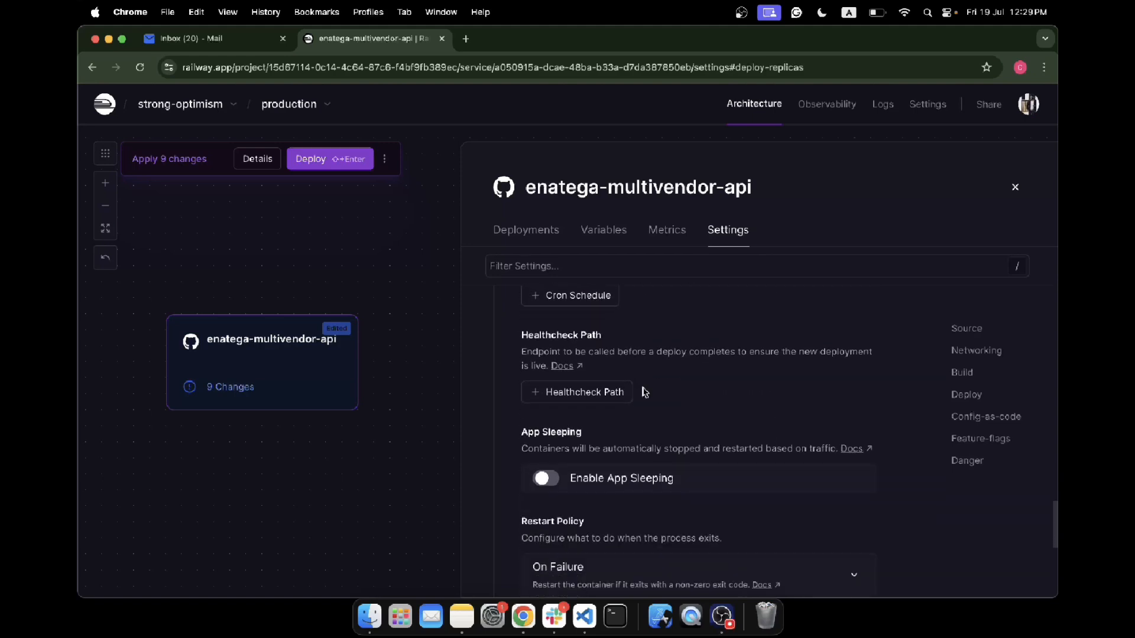
- Open the service's Healthcheck Path setting for entry
scroll(644, 392, down, 1)
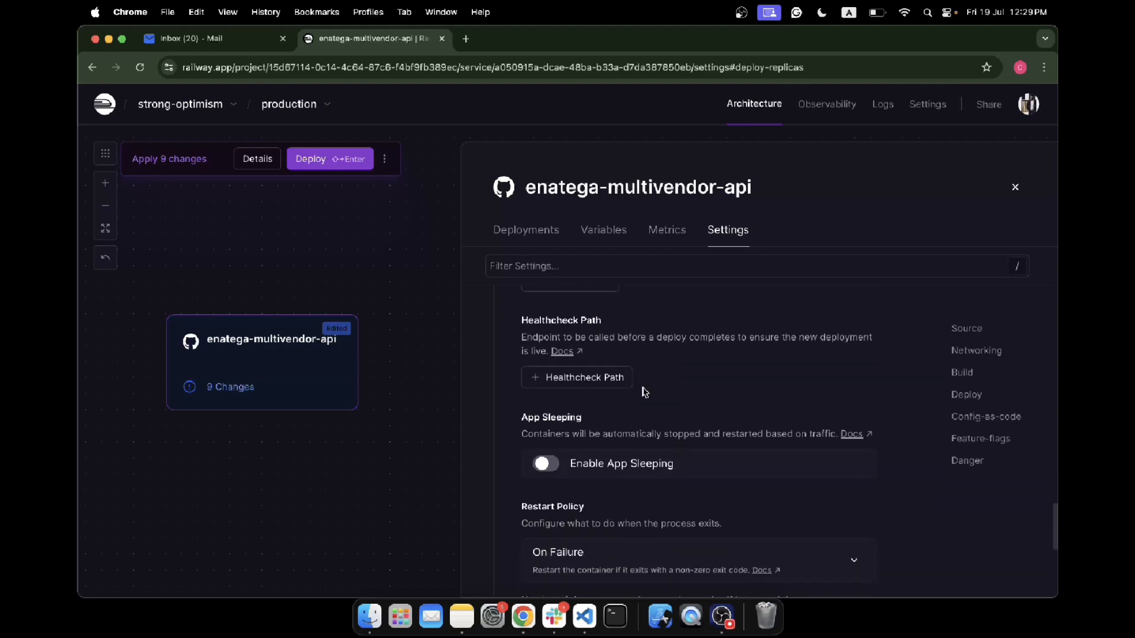
click(583, 381)
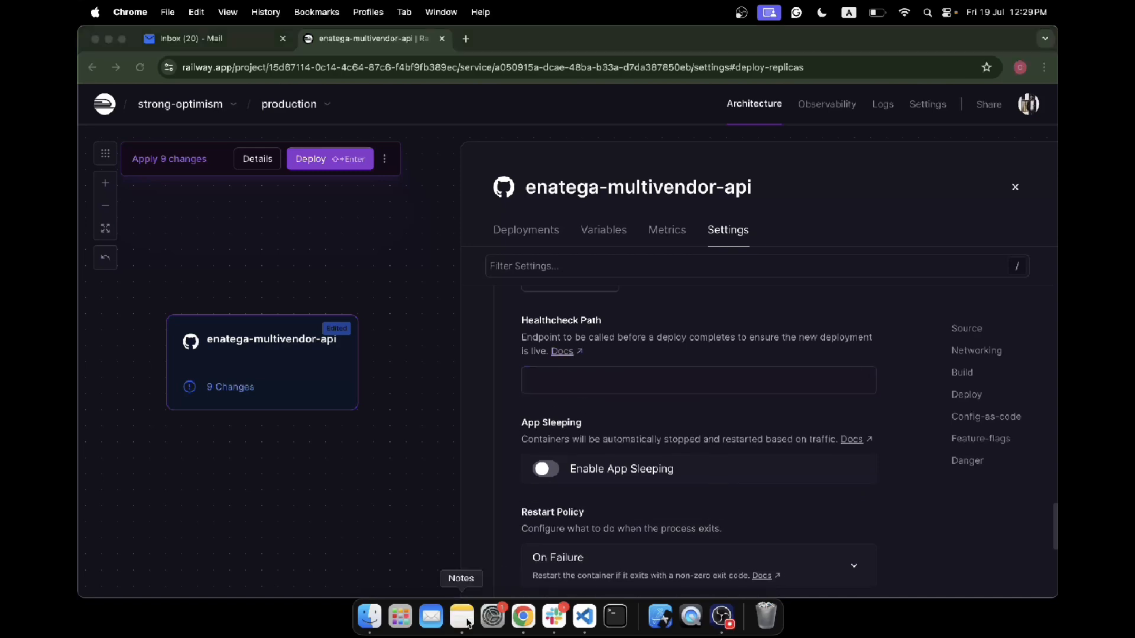
- In Notes, add the item "YOu can add a root path or may be health-check GET endpoint to get whether the server is up and running or no."
click(462, 617)
key(Return)
text(YOu can add a roo)
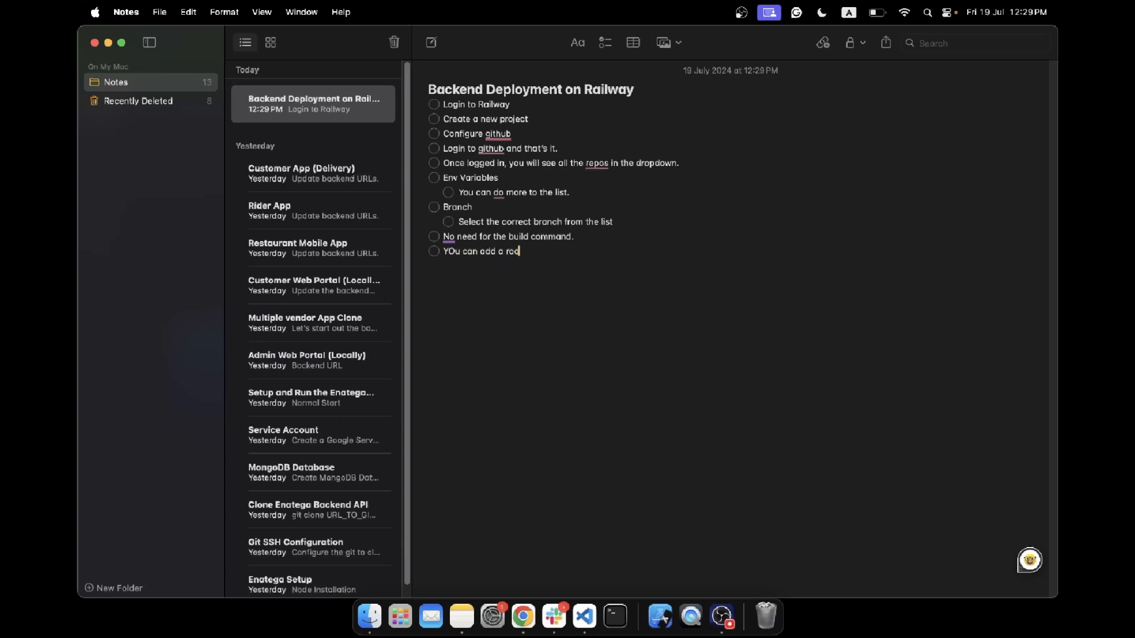
text(t path or may be health-check GET endpo)
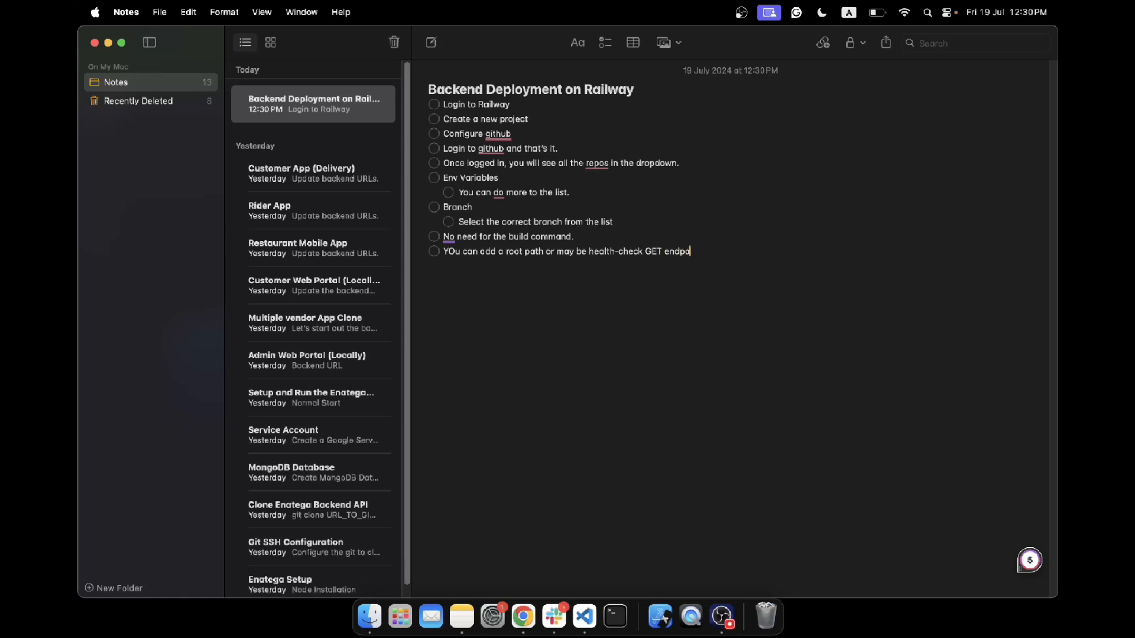
text(to get whether the server is up and running or not)
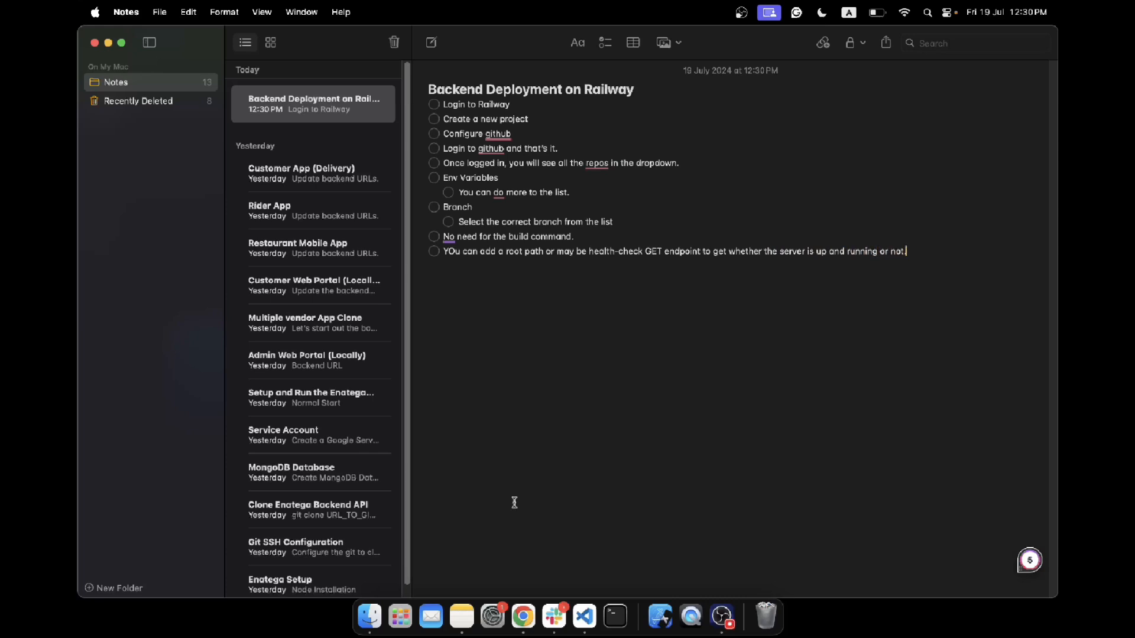
key(super+shift+Left)
- Switch to Chrome and look through the service's restart policy and config-as-code settings, its variables and its deployments
click(522, 617)
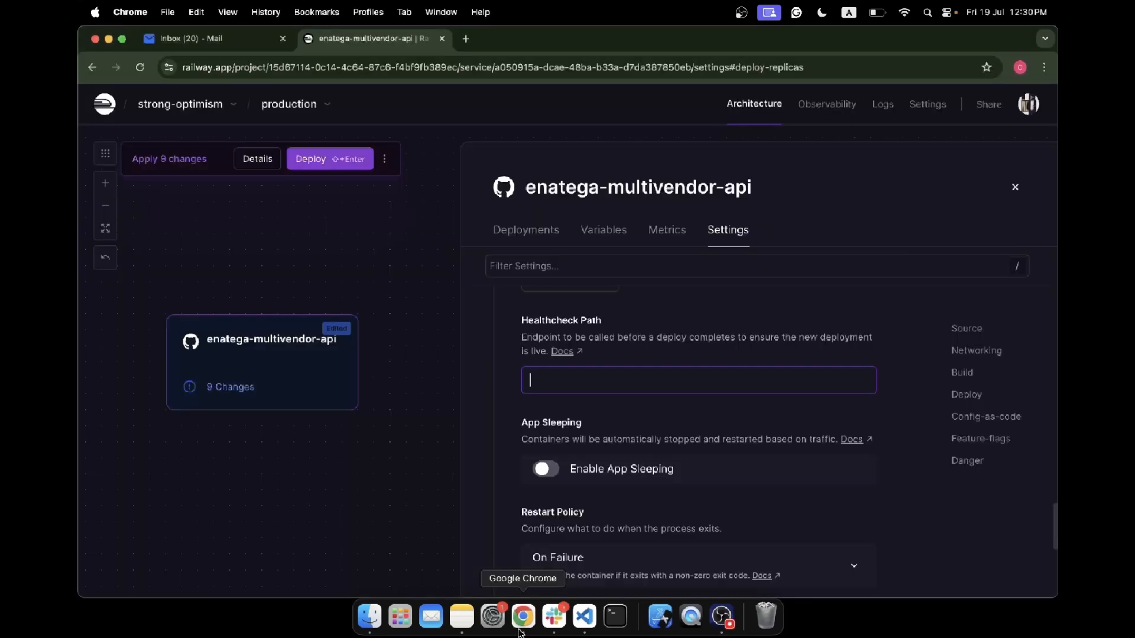
scroll(683, 463, down, 2)
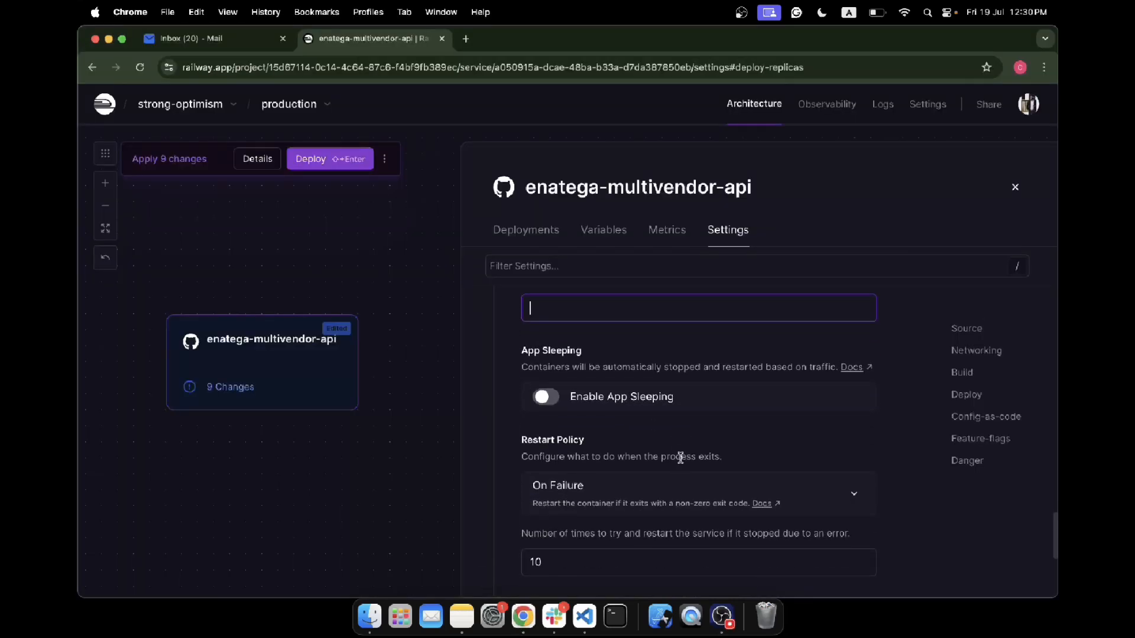
scroll(681, 458, down, 8)
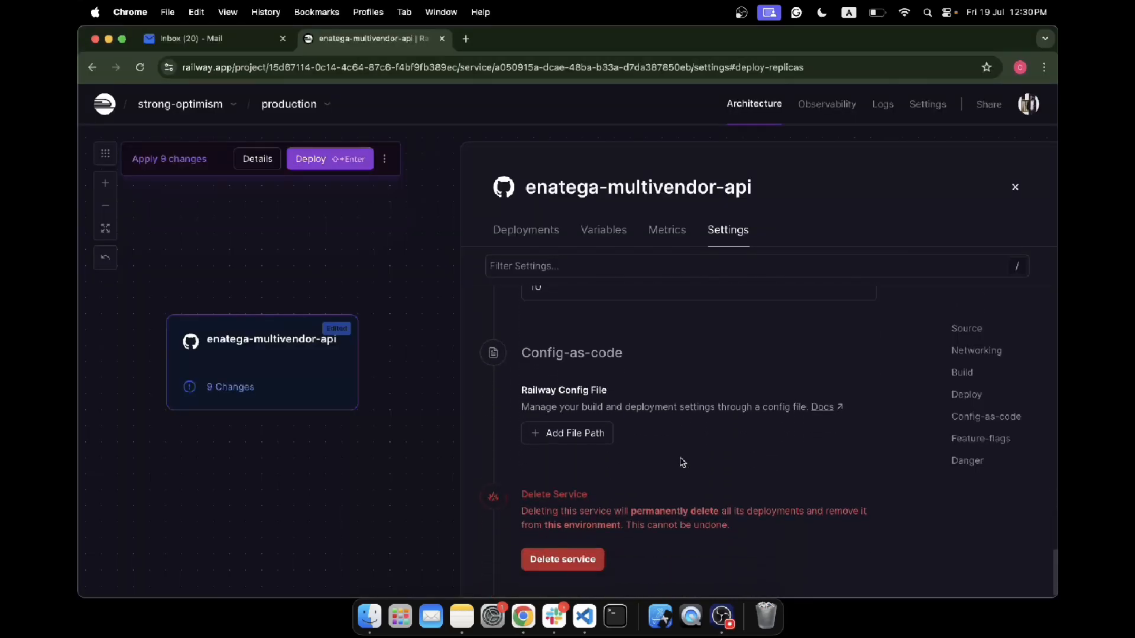
scroll(671, 462, down, 1)
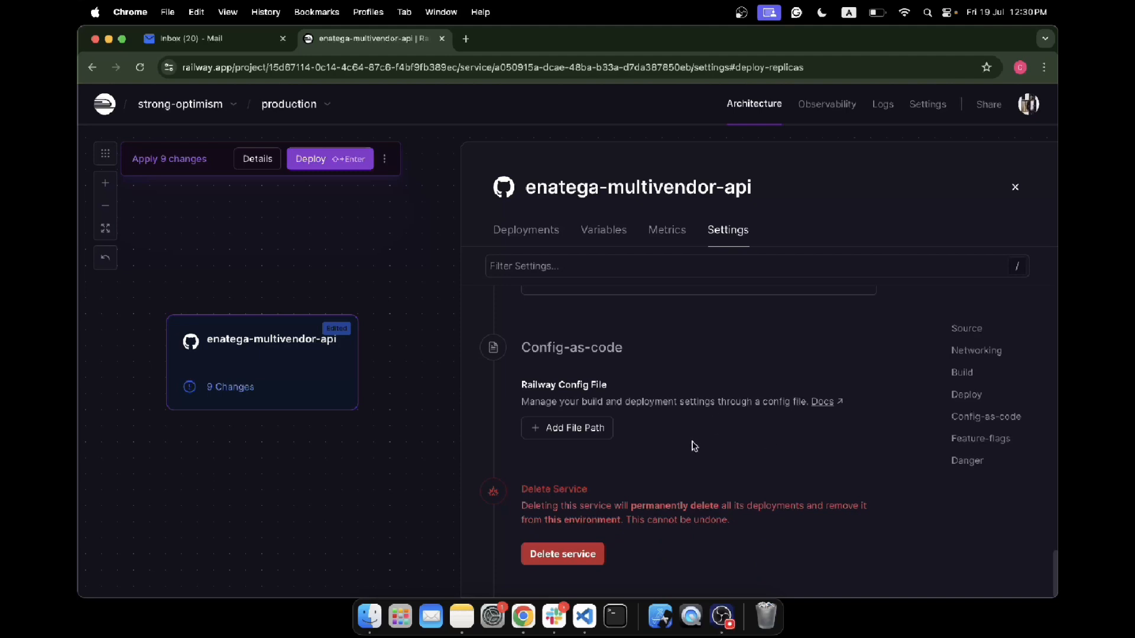
click(604, 230)
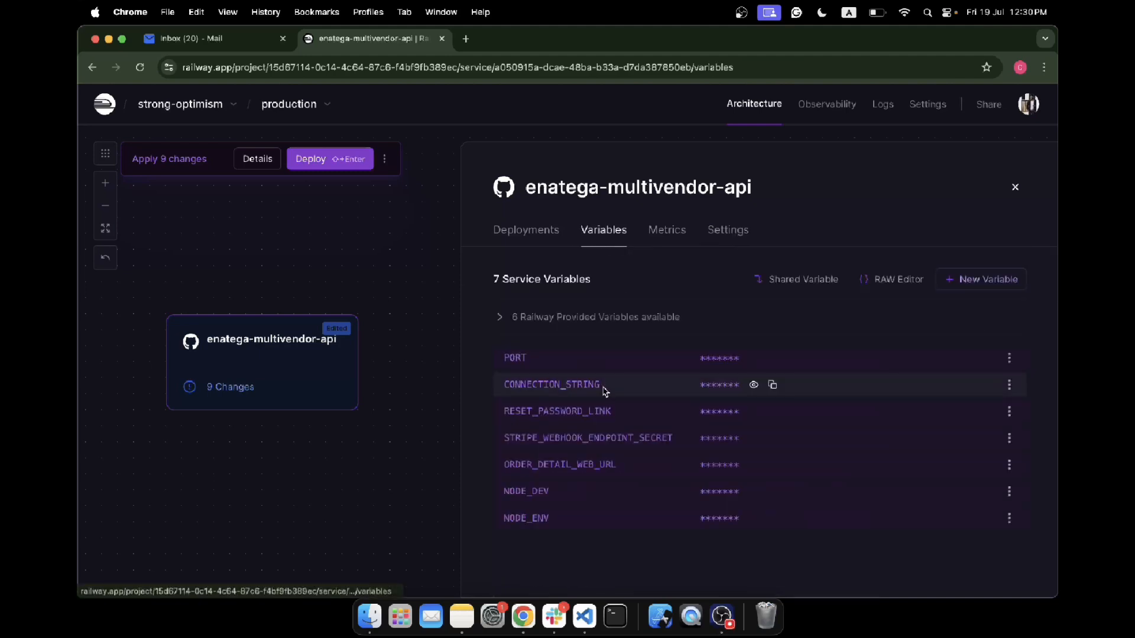
click(526, 230)
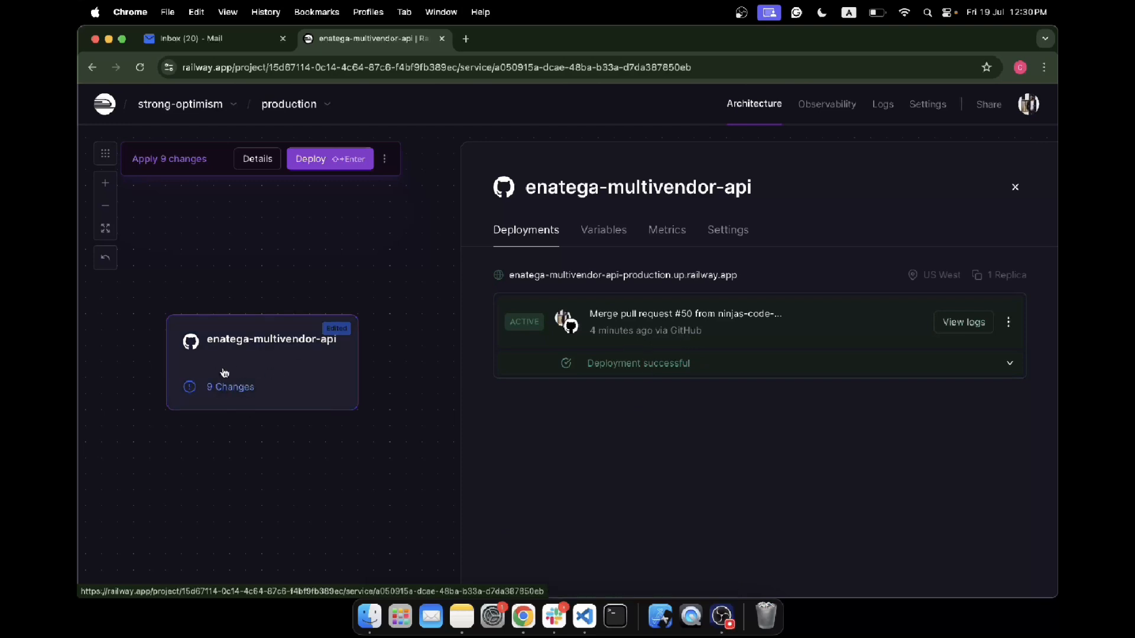
- Open enatega-multivendor-api-production.up.railway.app in a new browser tab to check whether the backend responds
click(465, 39)
text(enatega-multivendor-api-production.up.railway.app)
key(Return)
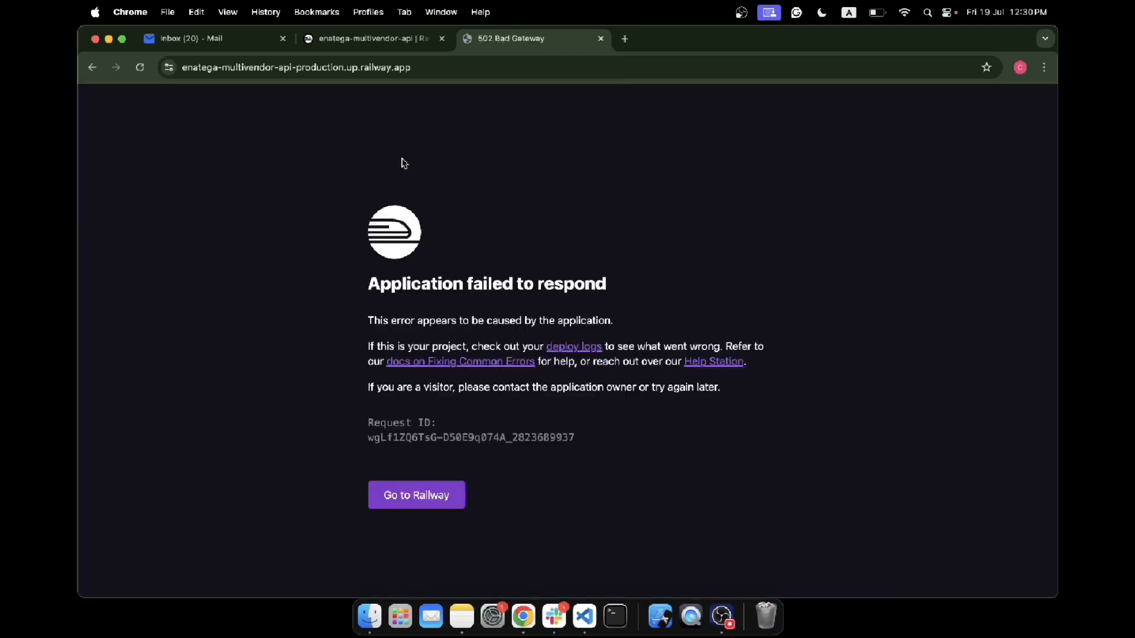
- Return to the Railway project and deploy the pending changes of the enatega-multivendor-api service
click(373, 41)
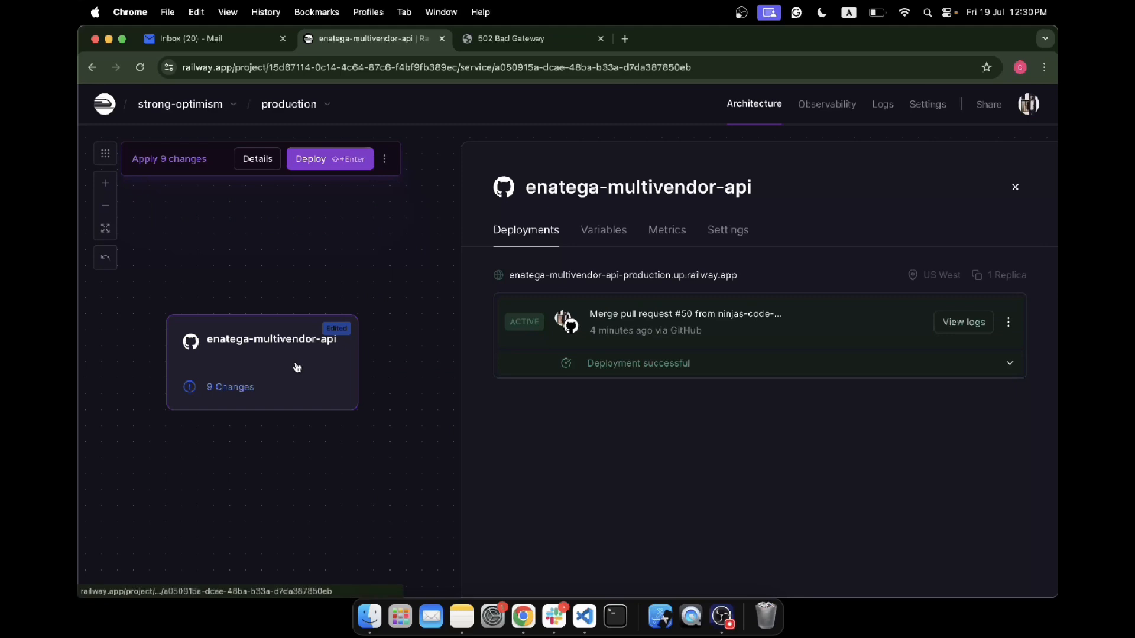
click(322, 162)
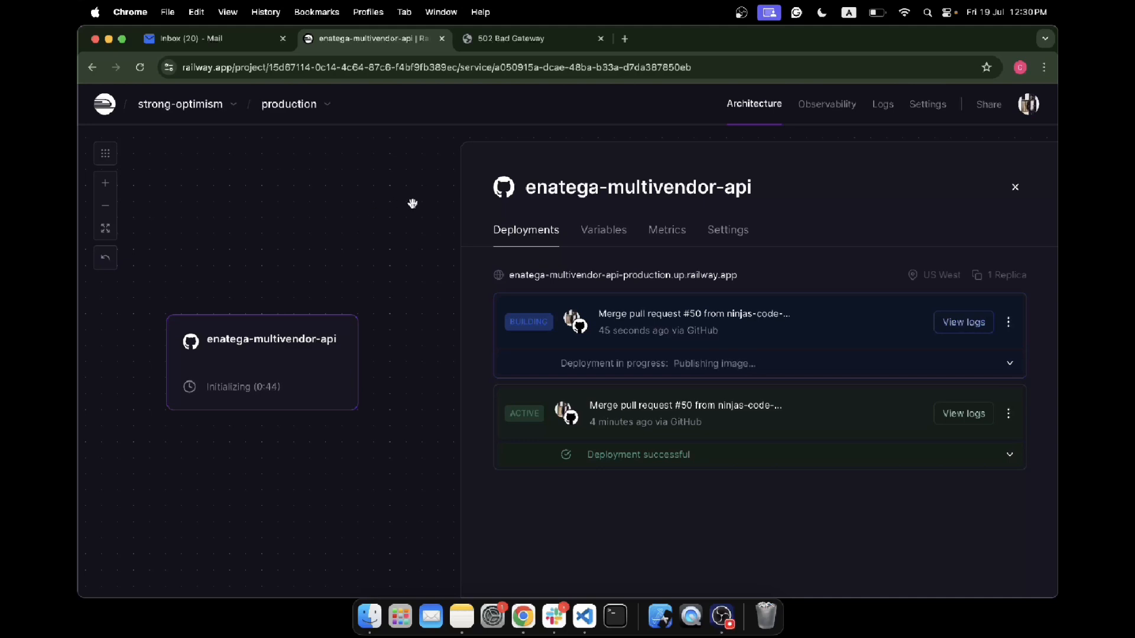
click(716, 615)
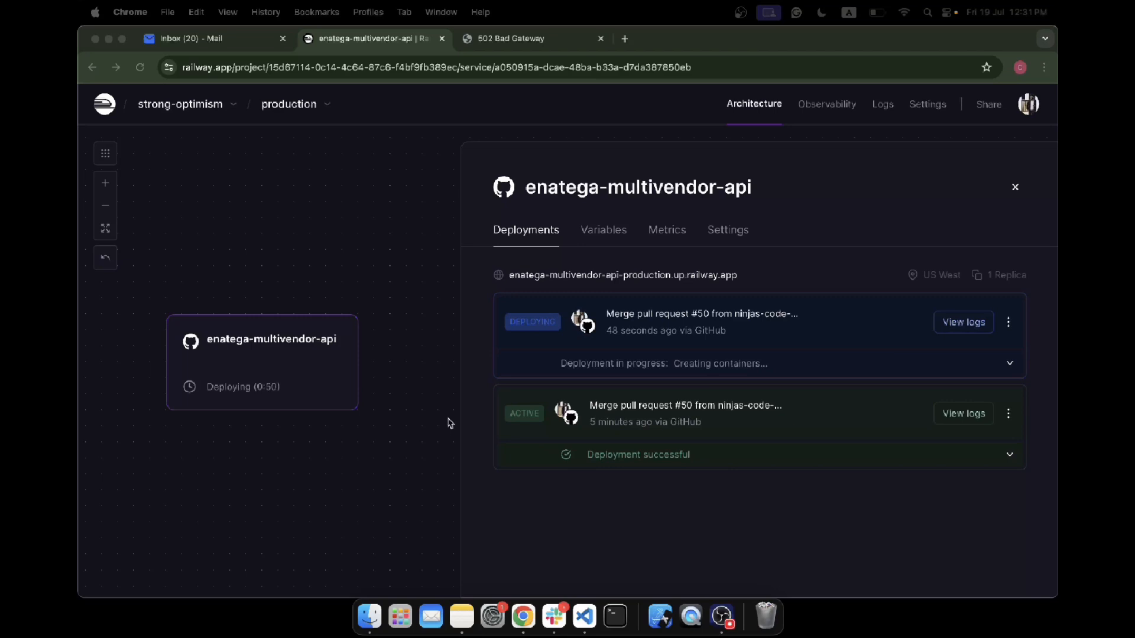
- Examine the build logs of the newest enatega-multivendor-api deployment from start to end, and close them
click(963, 327)
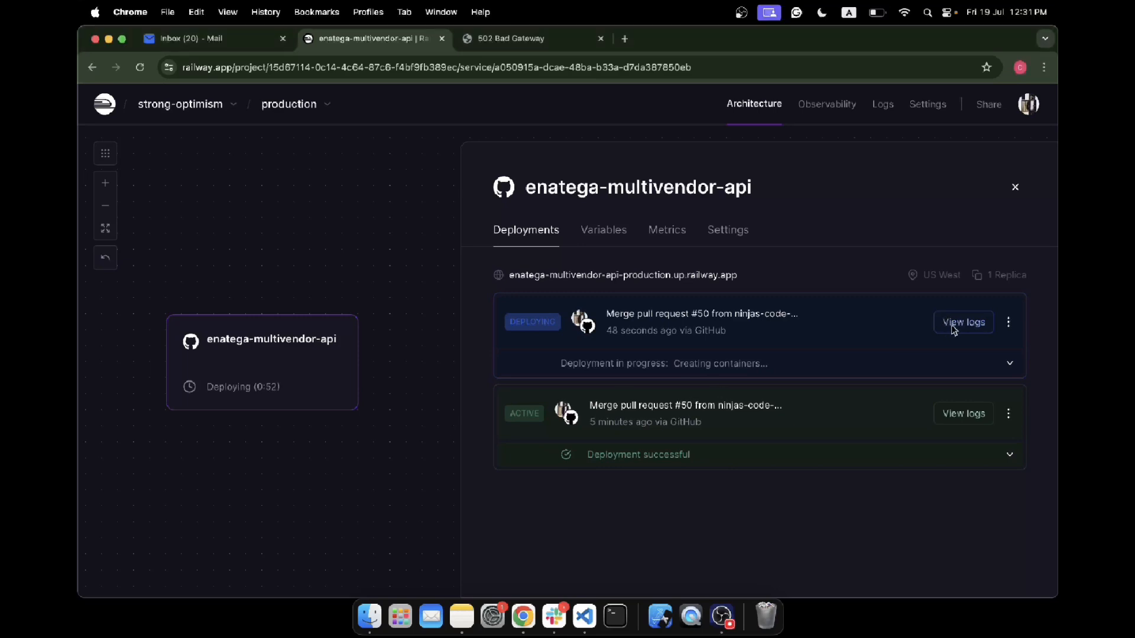
click(965, 324)
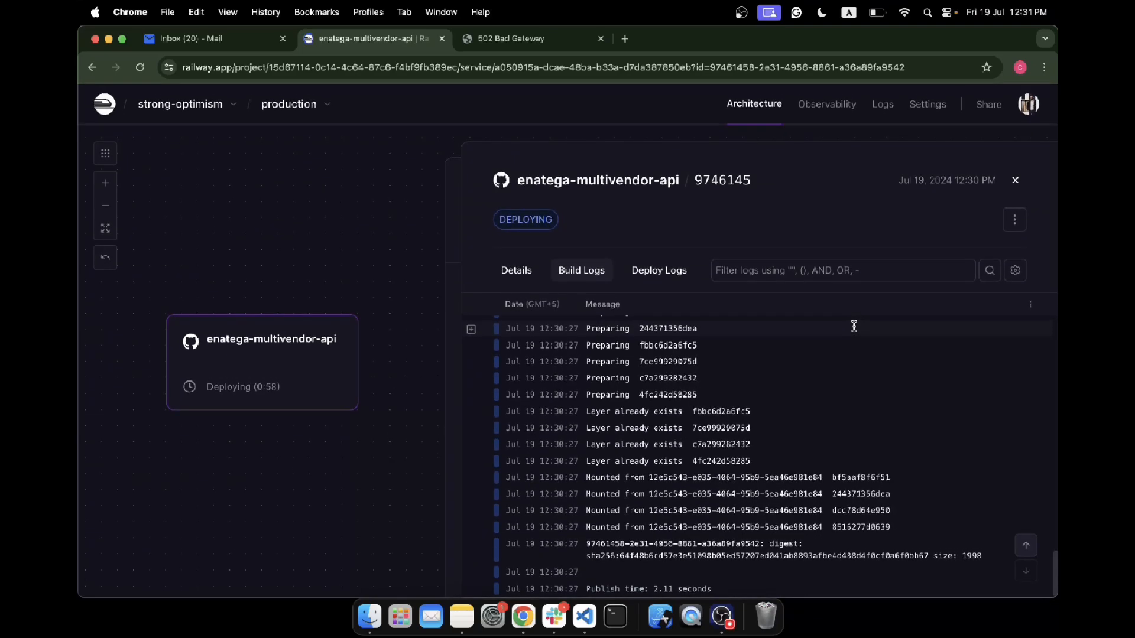
scroll(854, 327, up, 10)
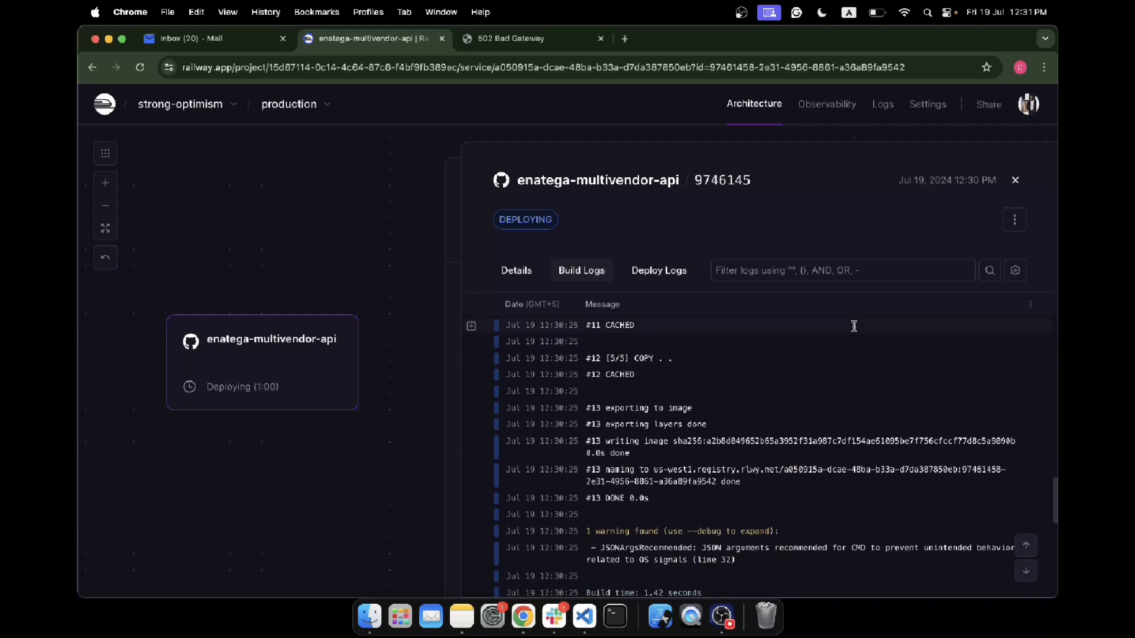
scroll(854, 327, down, 3)
scroll(855, 326, down, 3)
scroll(854, 326, up, 7)
scroll(854, 326, up, 7)
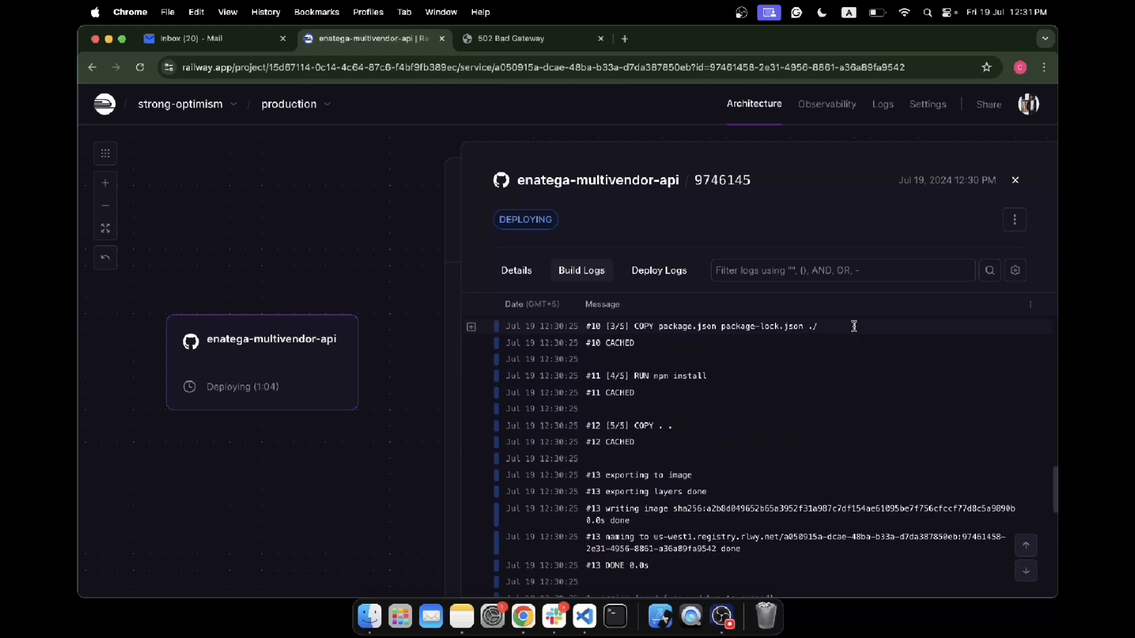
scroll(854, 326, up, 10)
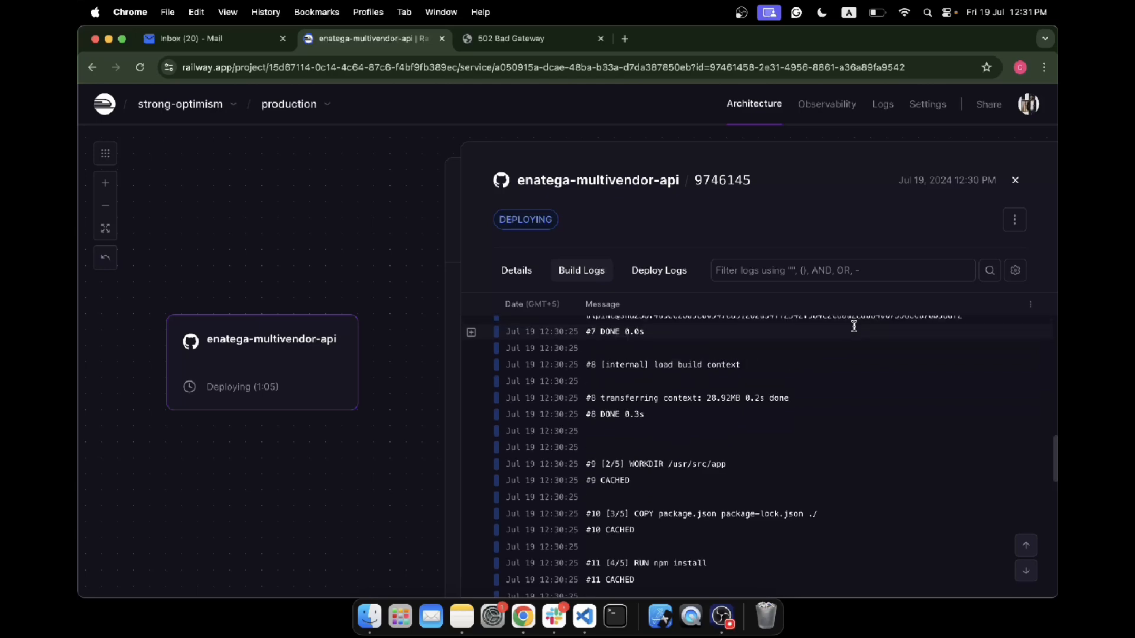
scroll(779, 385, up, 10)
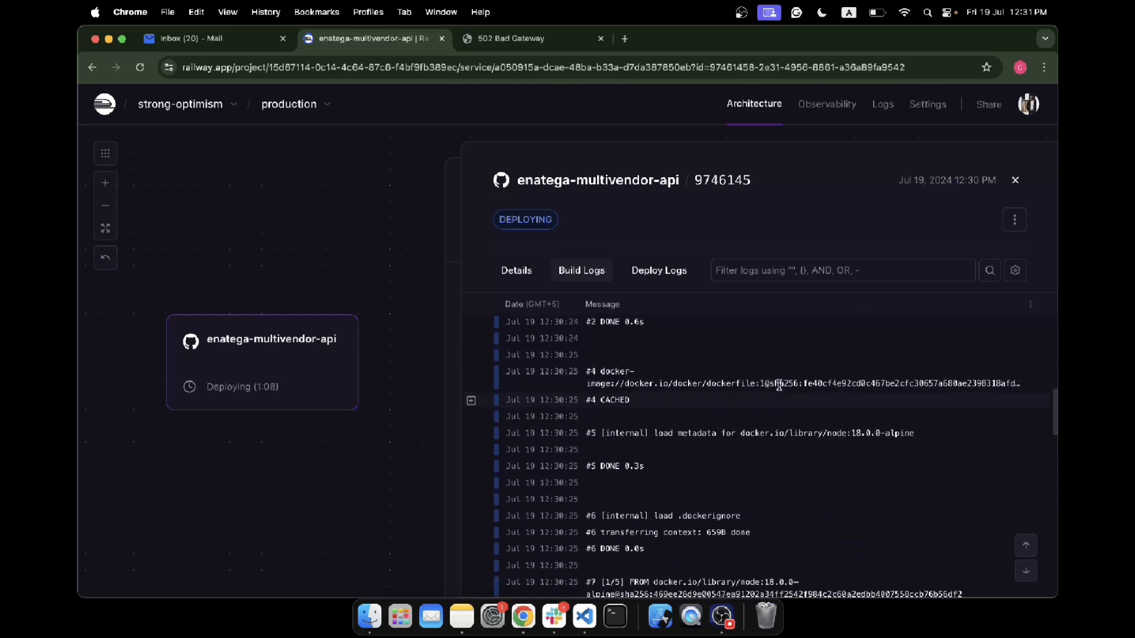
scroll(780, 385, up, 8)
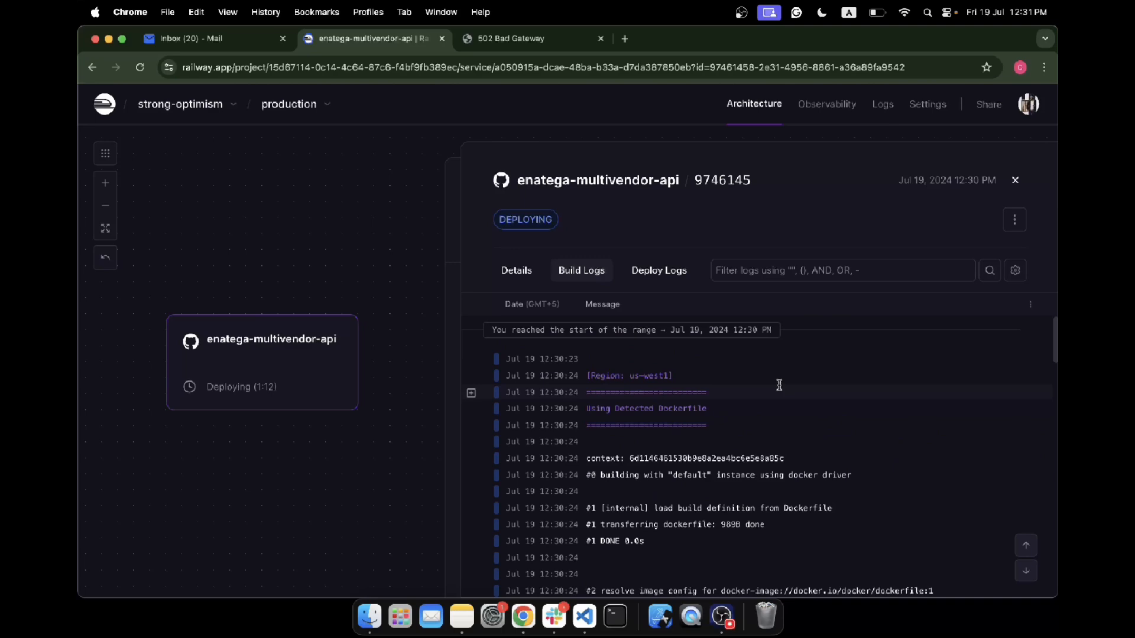
scroll(779, 385, down, 20)
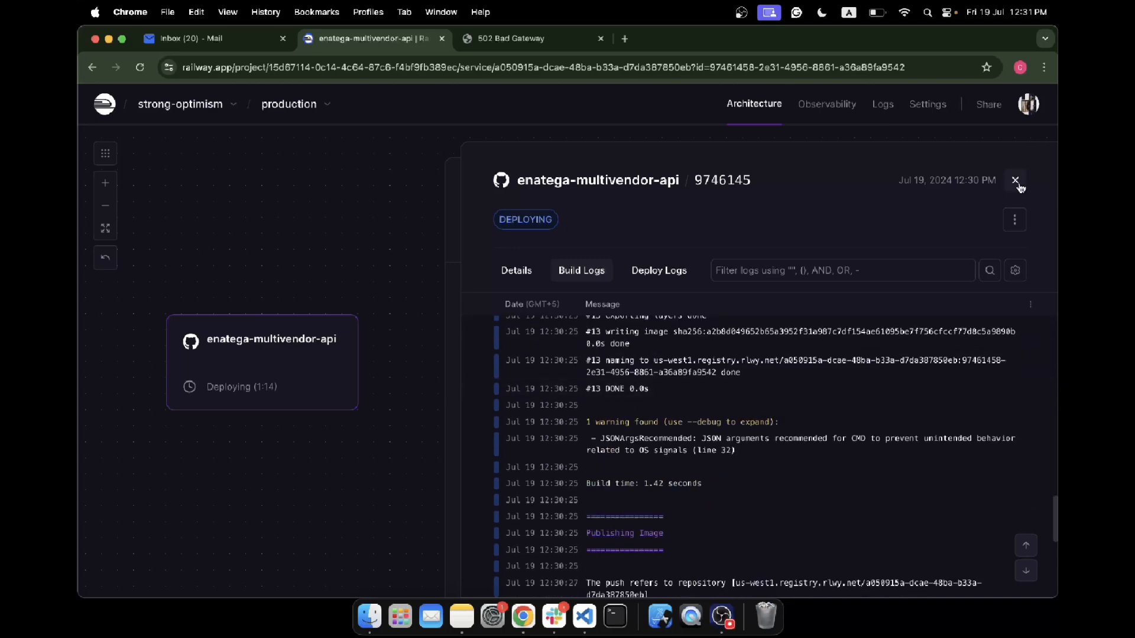
scroll(864, 420, down, 10)
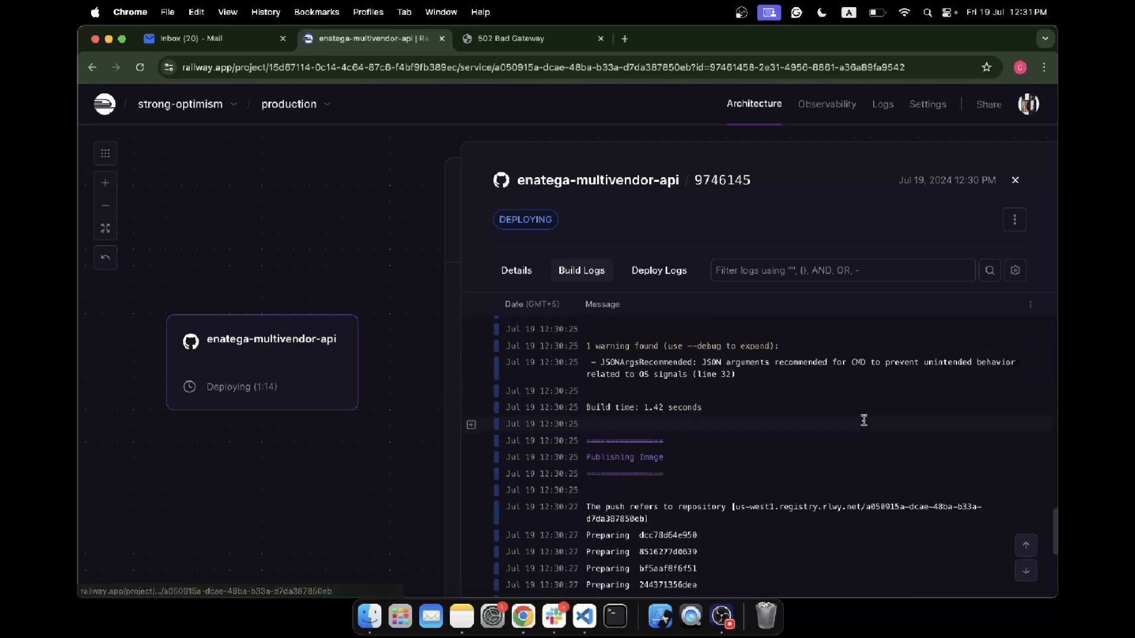
click(1017, 180)
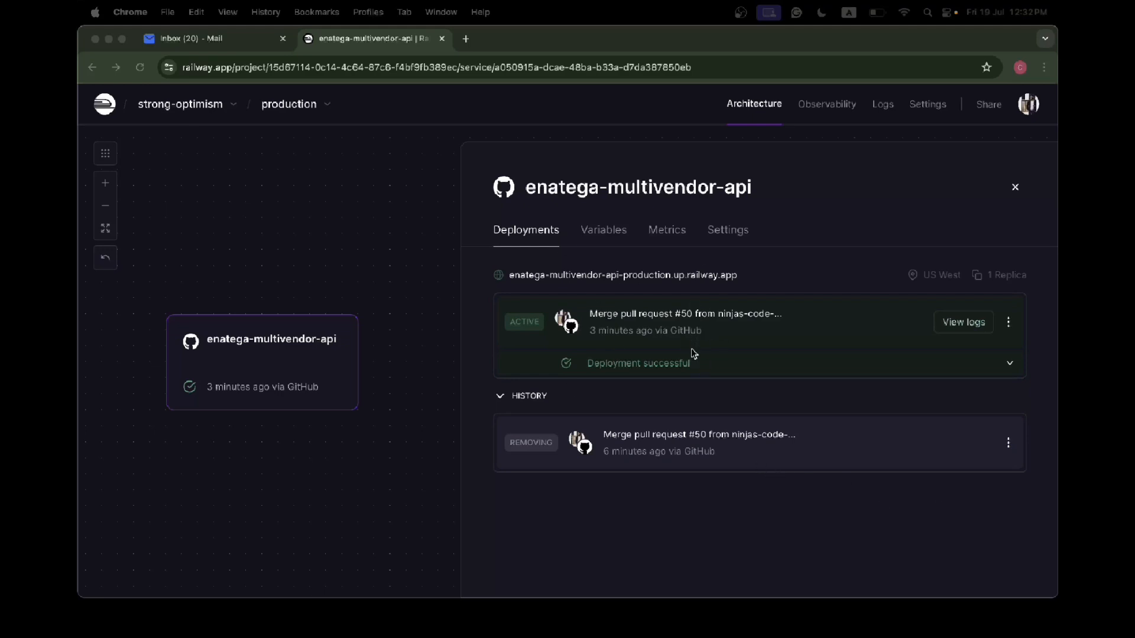
click(693, 369)
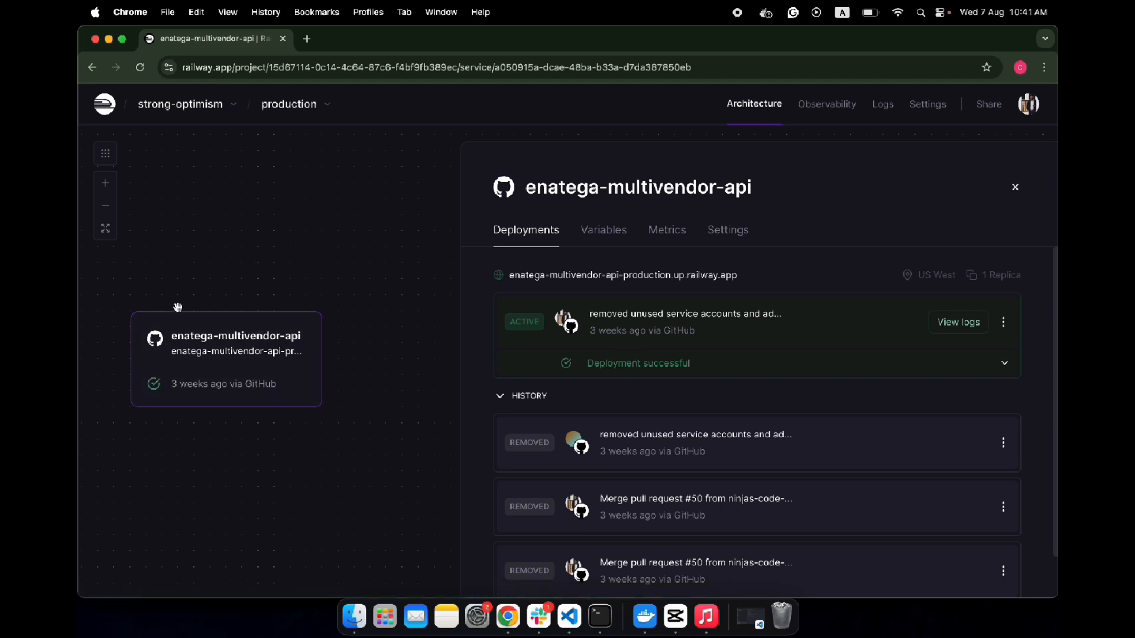
- Close the service details, add a Redis database to the strong-optimism project and deploy the pending changes
click(1016, 187)
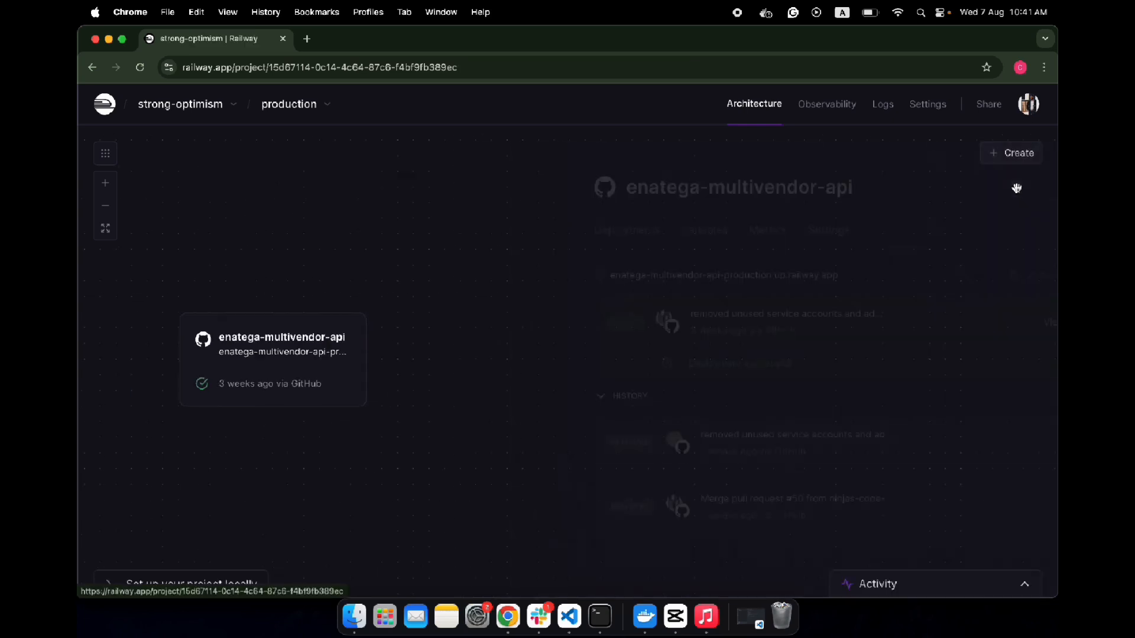
click(1008, 158)
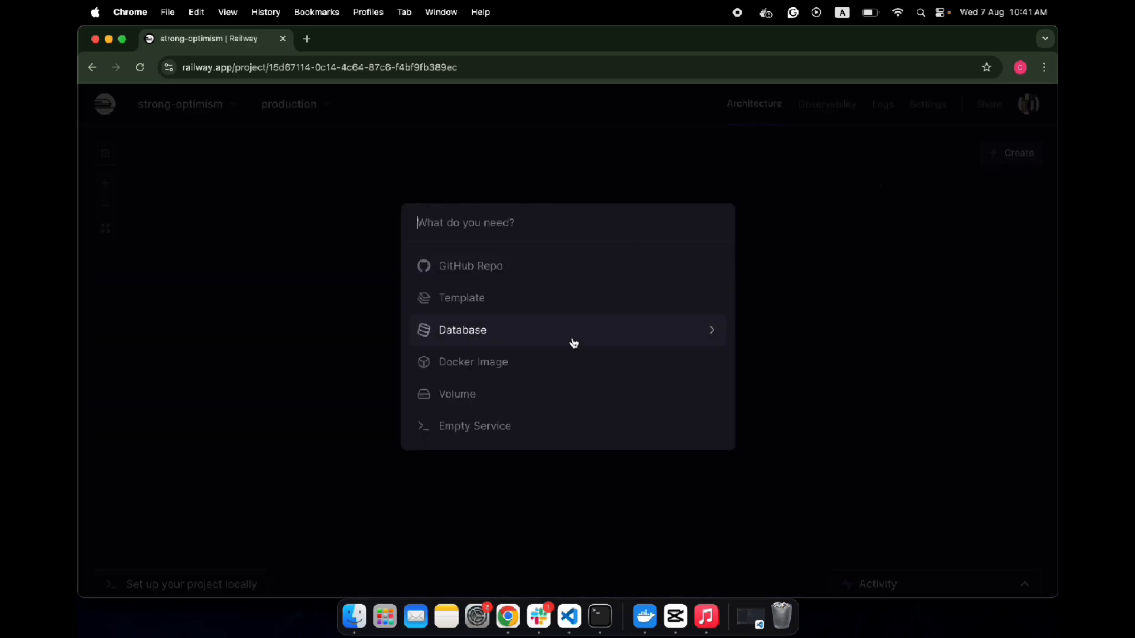
click(555, 334)
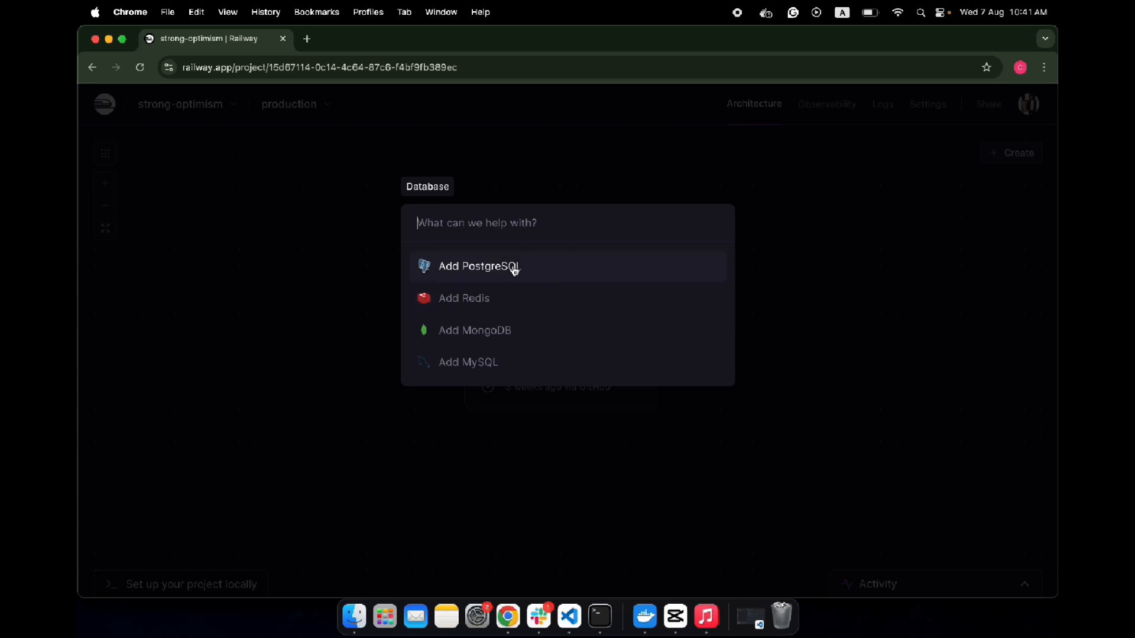
click(530, 302)
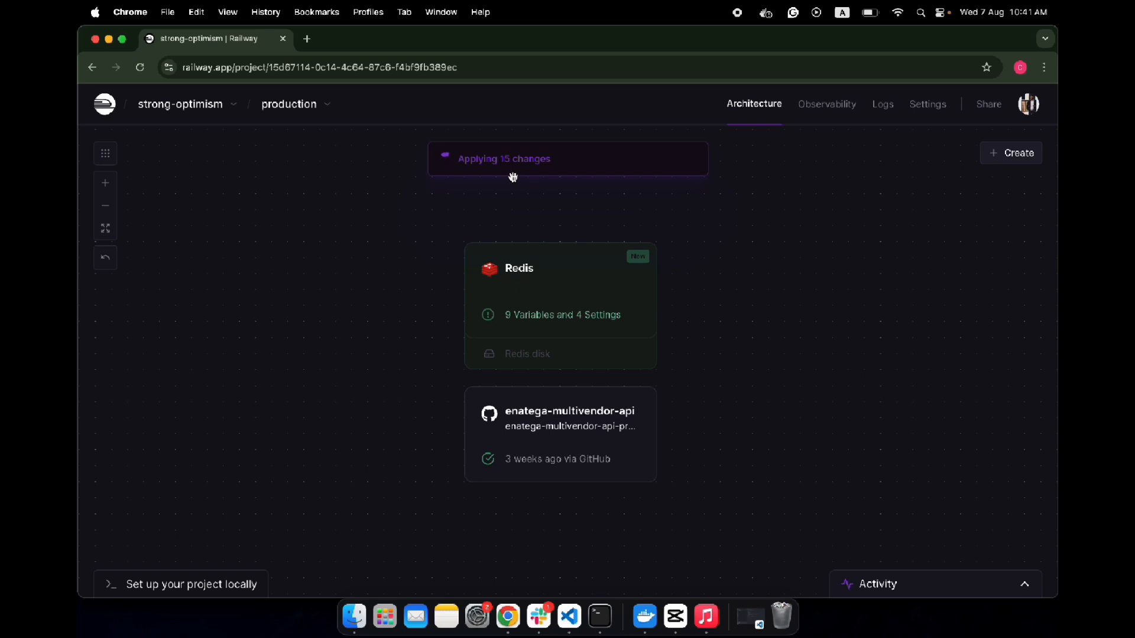
- Open the Redis service's variables, locate REDISHOST, REDISPASSWORD and REDISPORT, and reveal the REDISHOST value
click(583, 282)
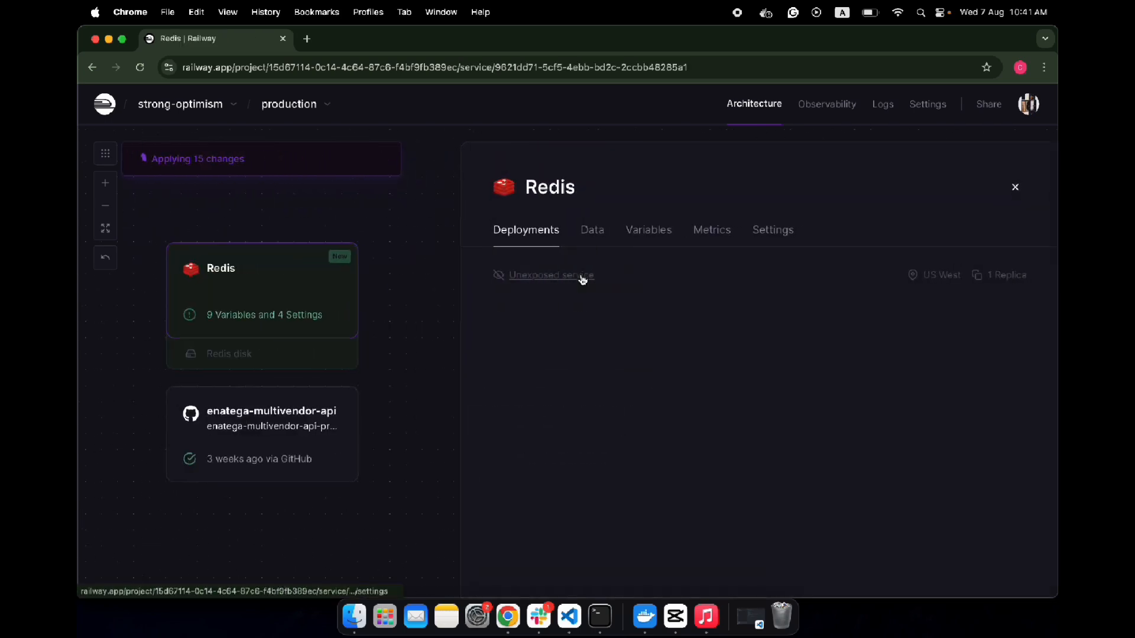
click(647, 235)
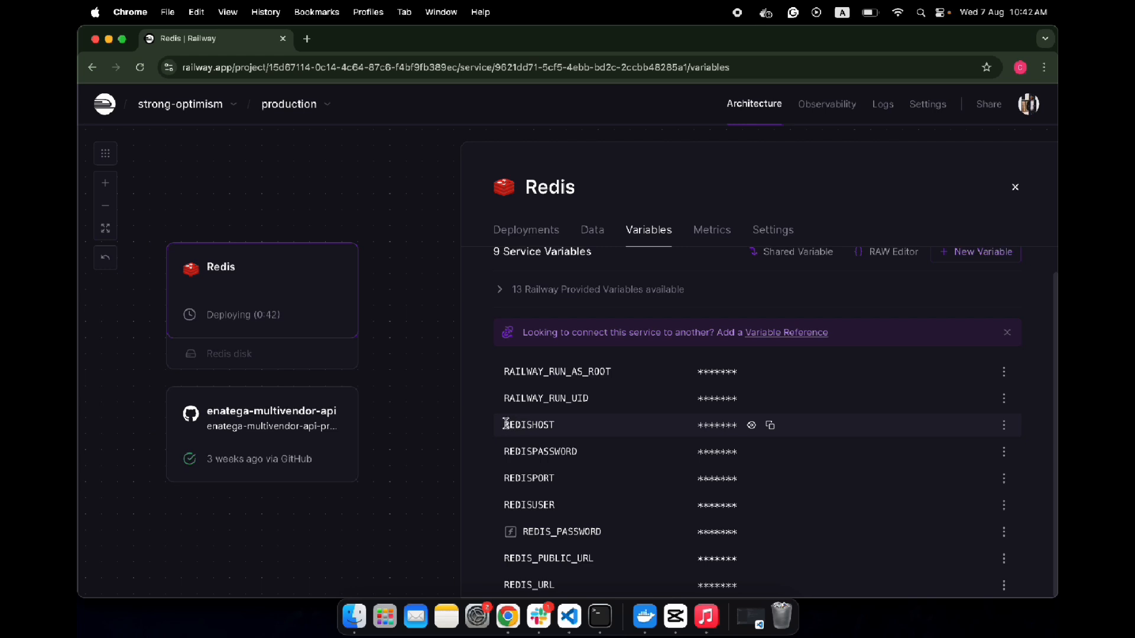
drag(556, 480, 507, 422)
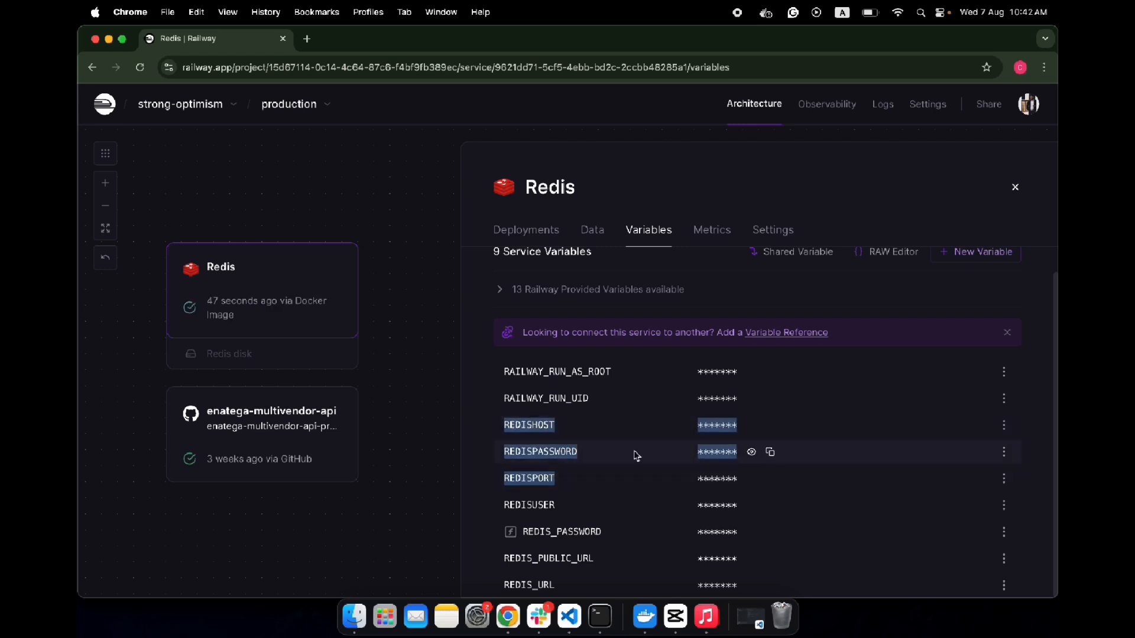
click(751, 425)
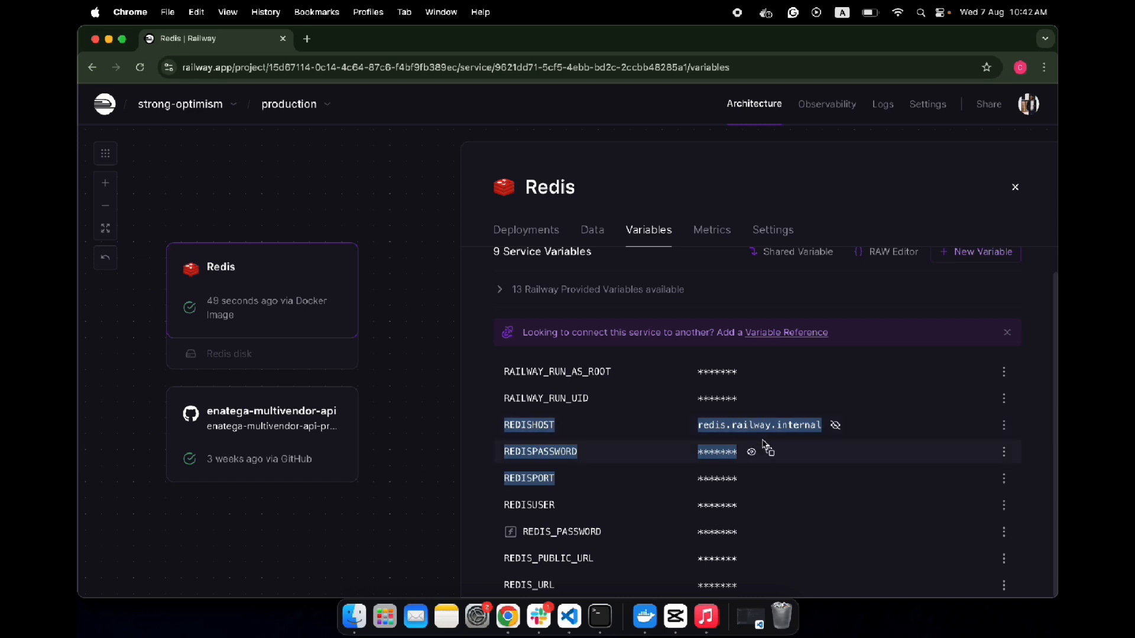
click(781, 442)
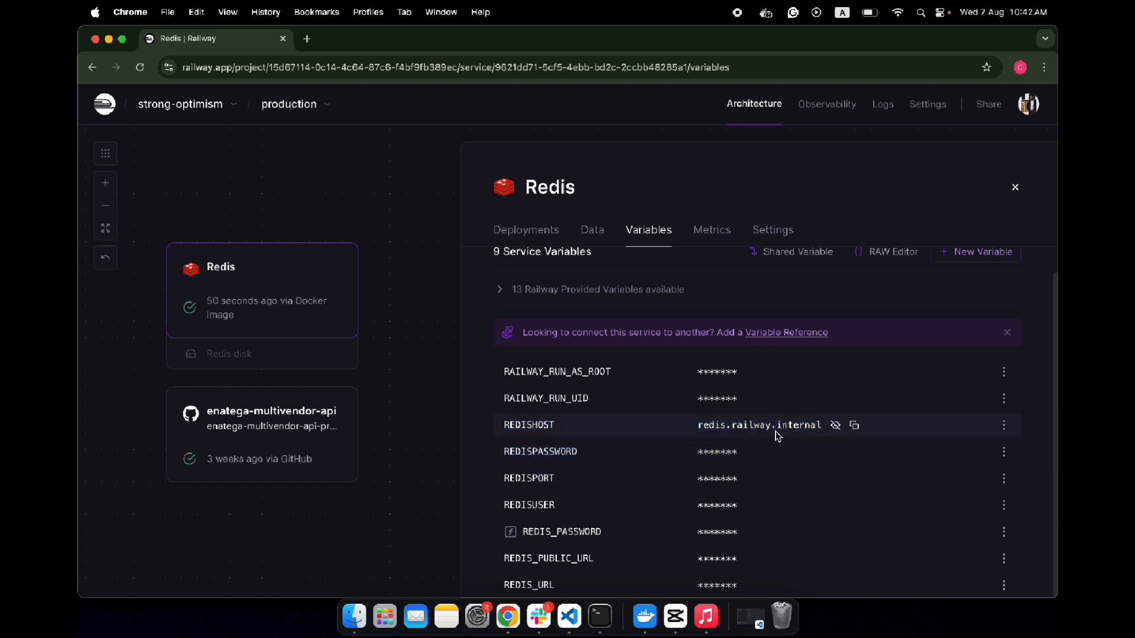
- Copy the REDISHOST value and record redis.railway.internal as Host in a new note titled Redis in Notes
click(855, 426)
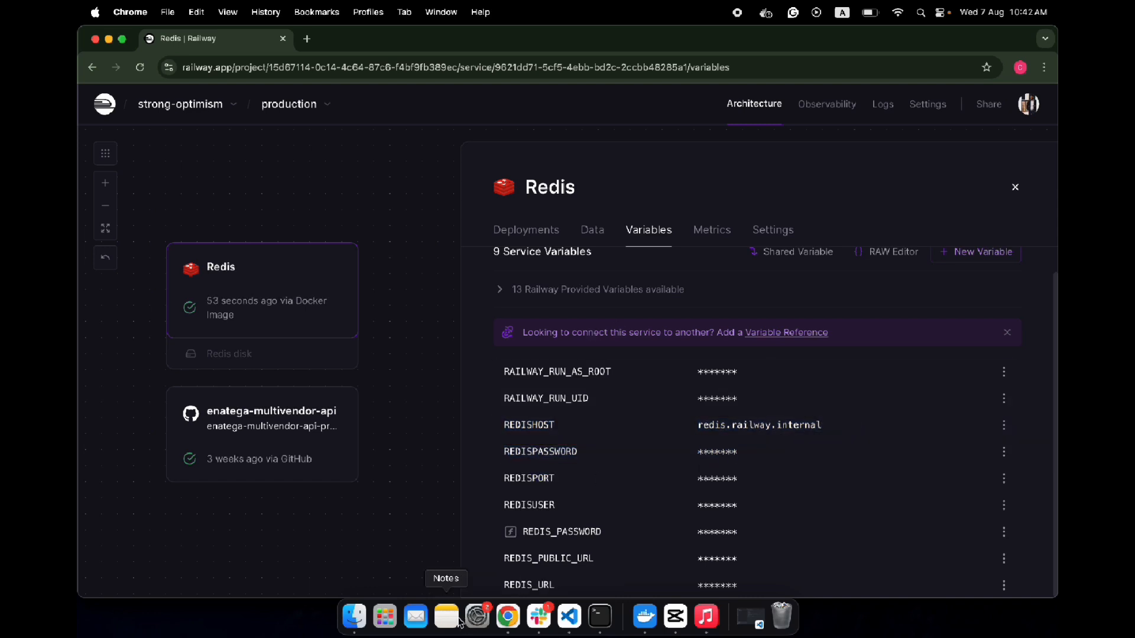
click(455, 620)
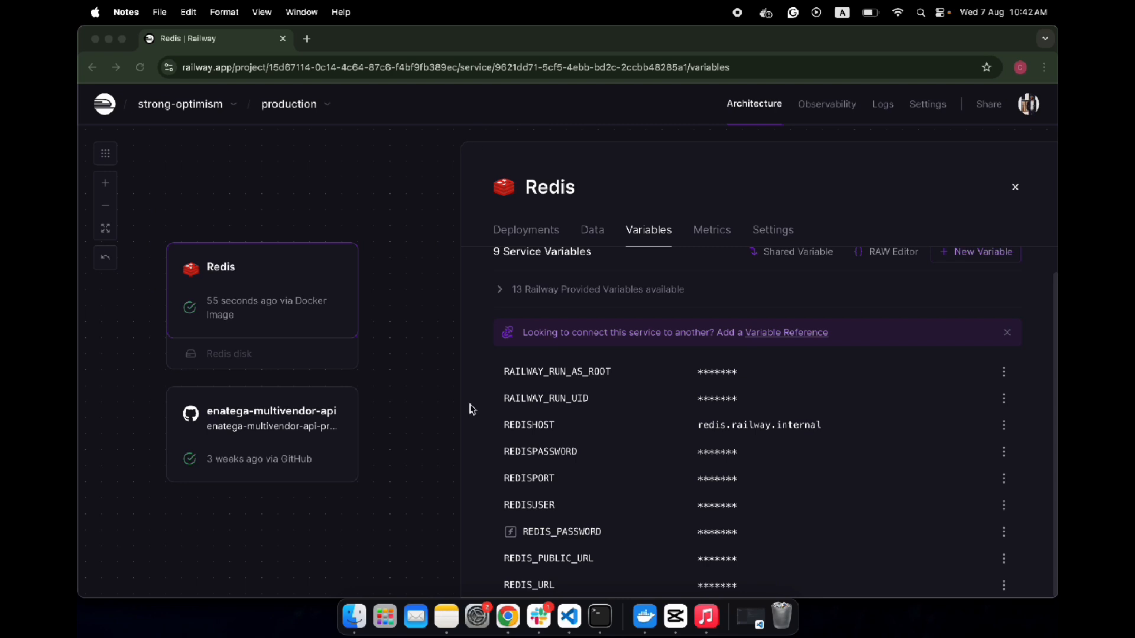
click(454, 621)
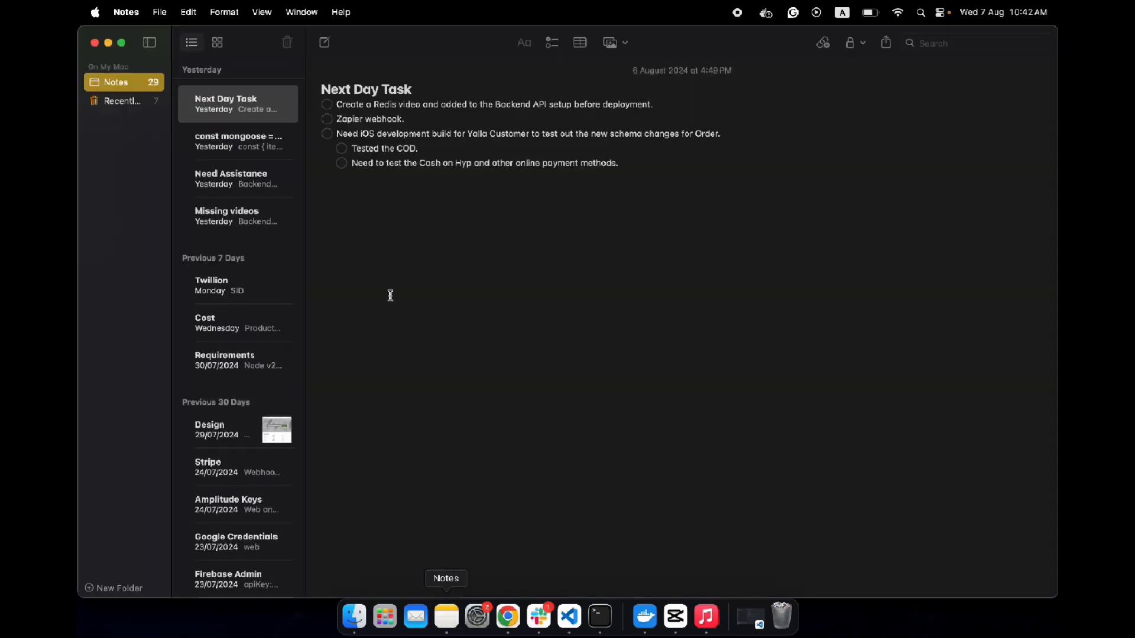
click(324, 42)
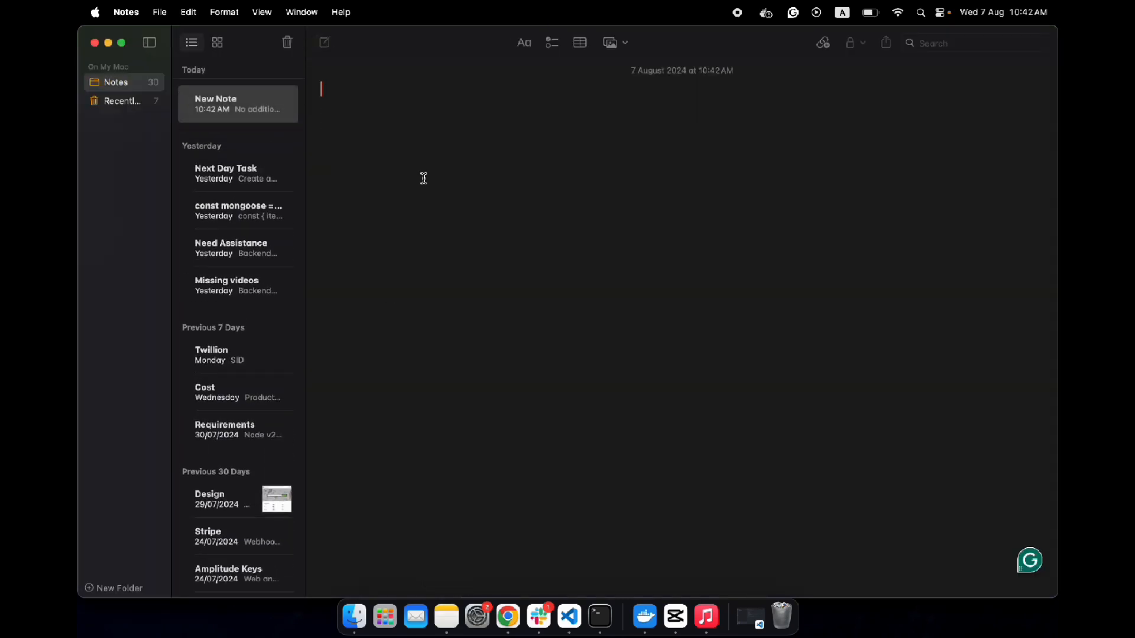
text(Red)
key(BackSpace)
key(BackSpace)
key(BackSpace)
text(Redis)
text(Hos)
text(t)
key(super+v)
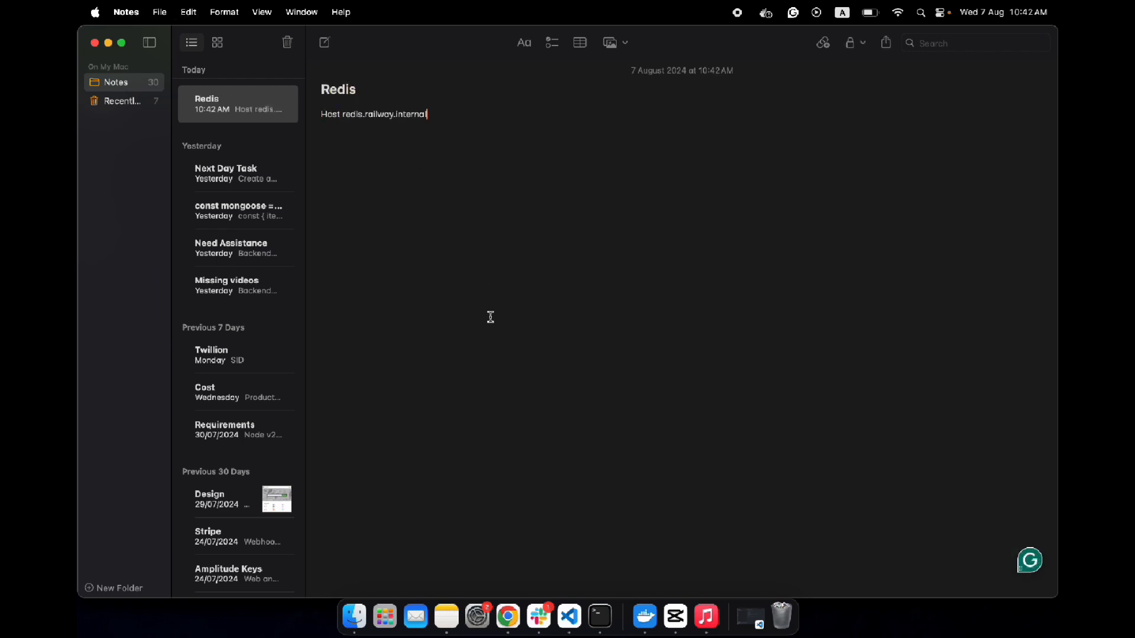
- Copy the REDISPASSWORD value from Railway and paste the Redis password on its own labelled line in the Redis note
click(507, 618)
mouse_move(690, 453)
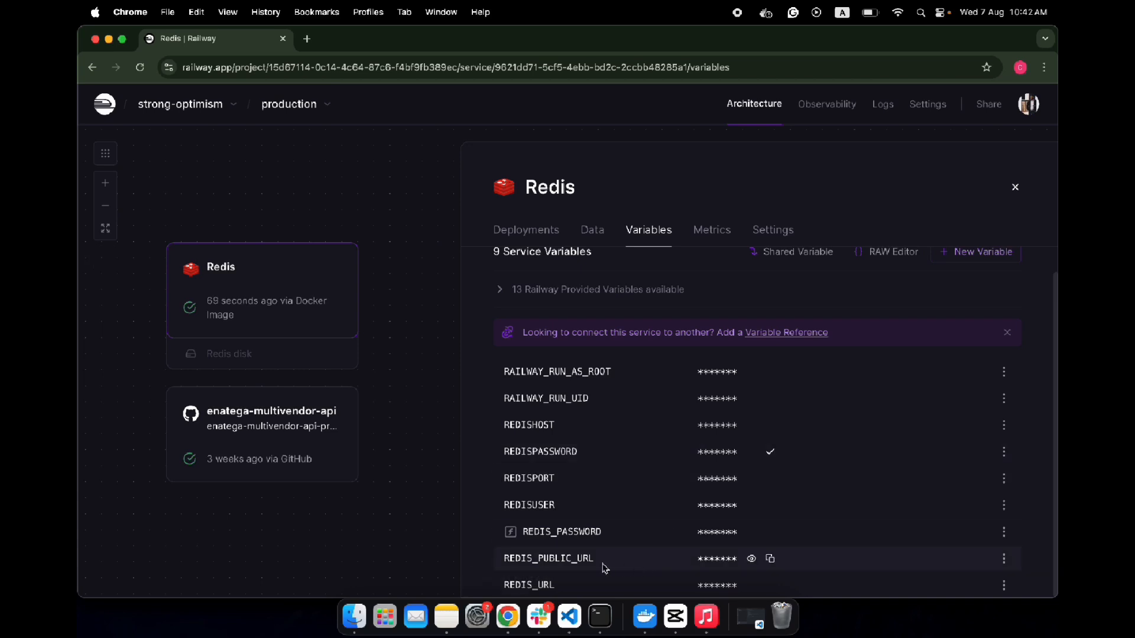
click(446, 616)
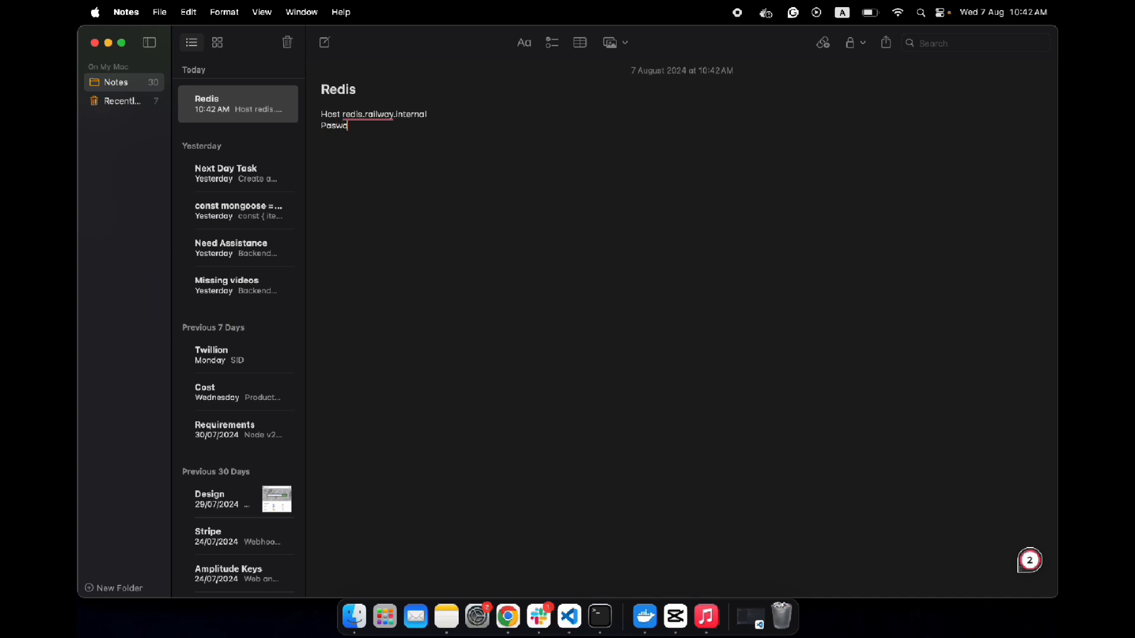
key(super+v)
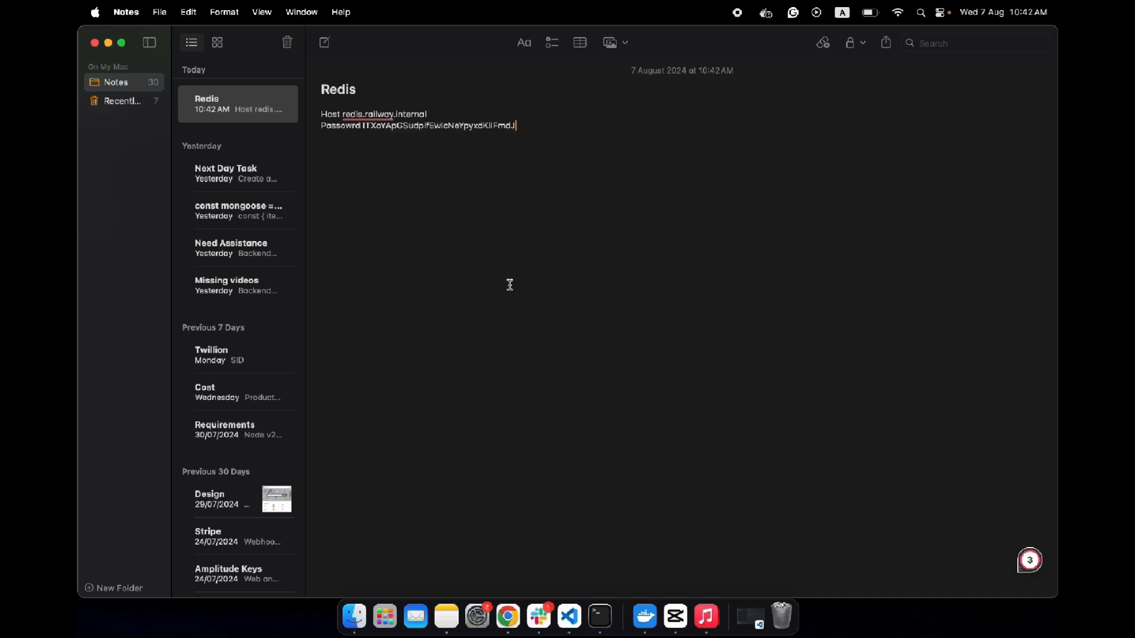
click(363, 126)
text(:)
- Copy the REDISPORT value into the Redis note as Port 6379, and insert a blank line below the host
click(507, 617)
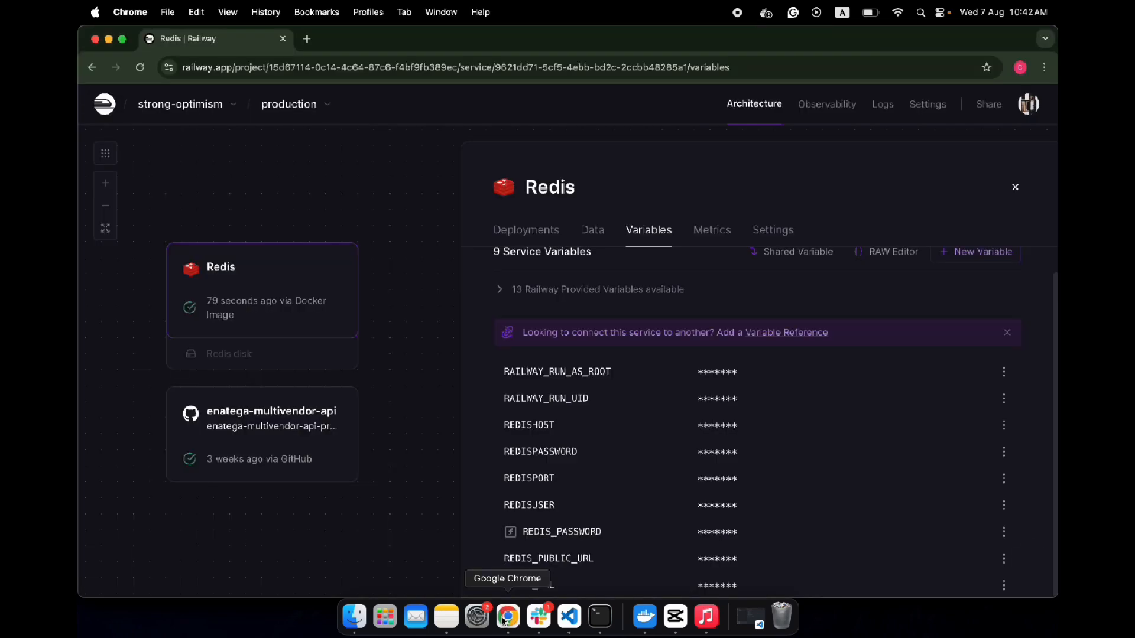
click(770, 480)
click(447, 616)
click(548, 130)
key(Return)
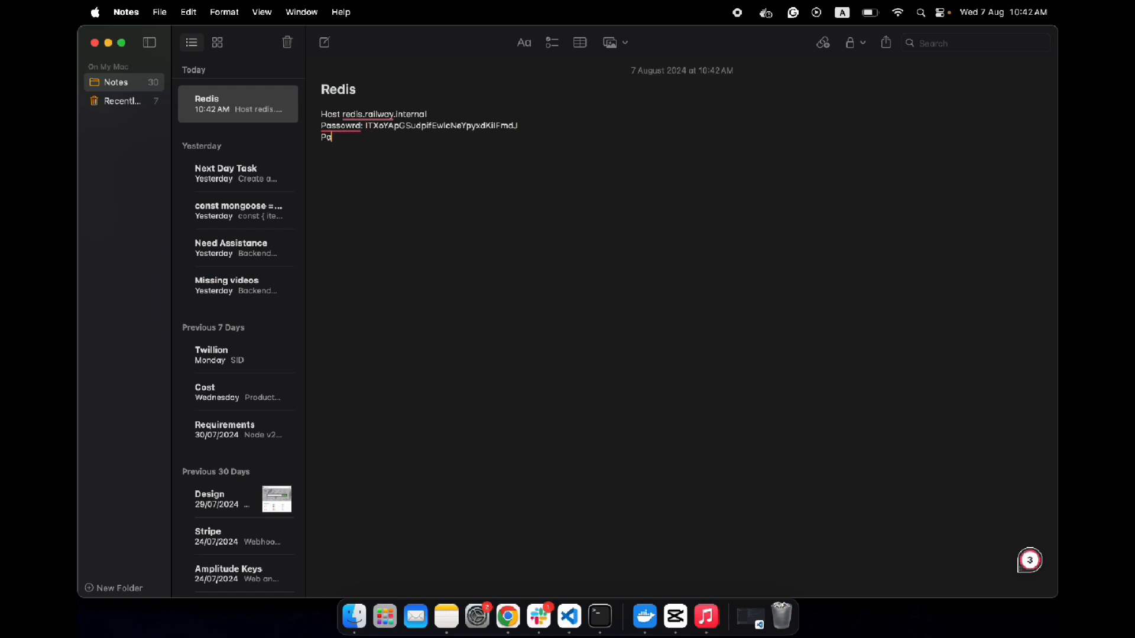
text(Port;)
key(super+v)
click(471, 114)
key(Return)
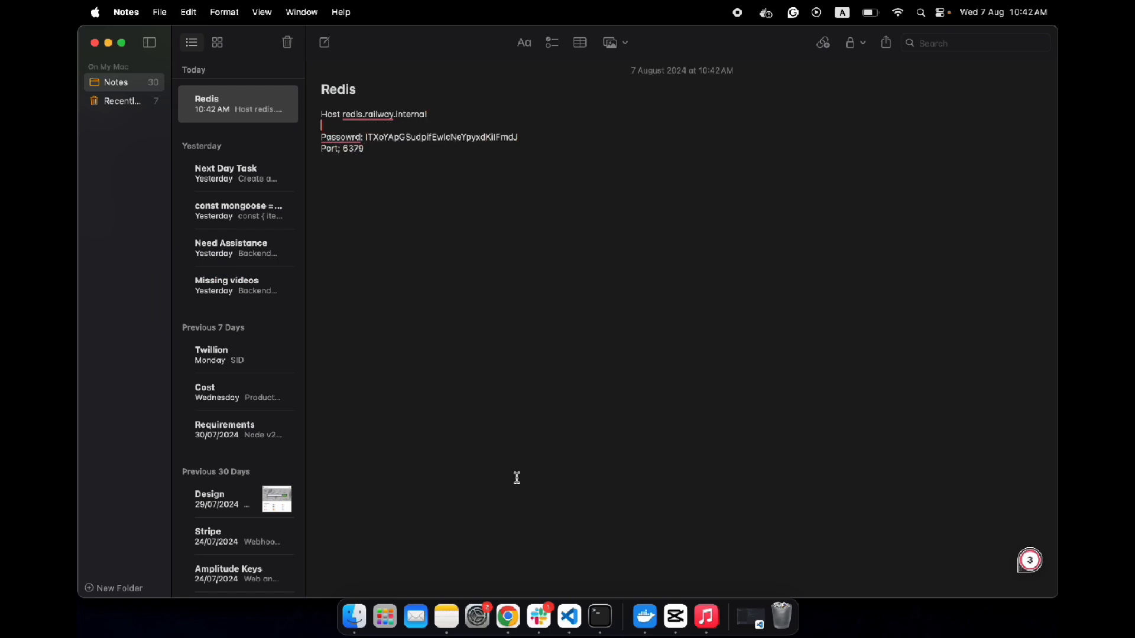
- Return to Railway, close the Redis details and open the enatega-multivendor-api service's variables in the Raw Editor
click(512, 623)
click(1018, 186)
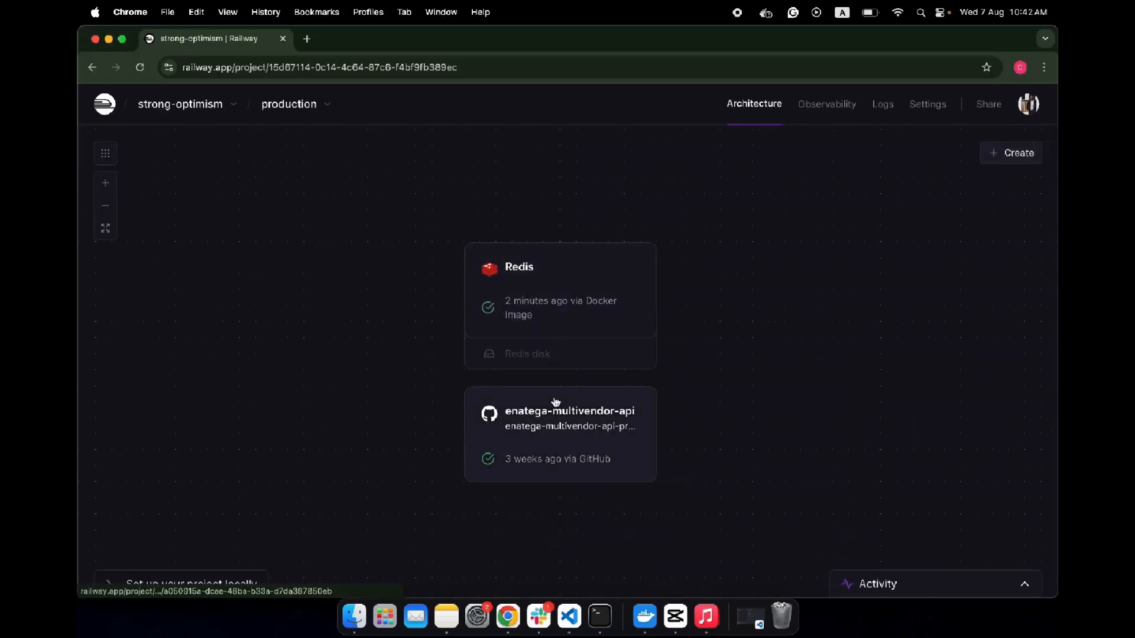
click(542, 420)
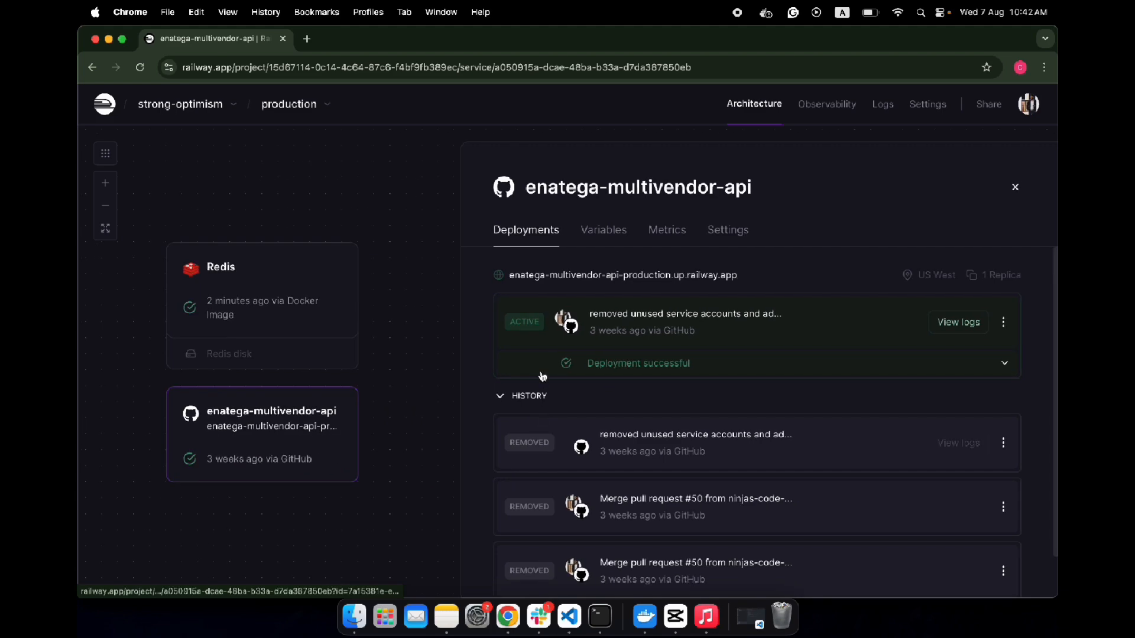
click(612, 232)
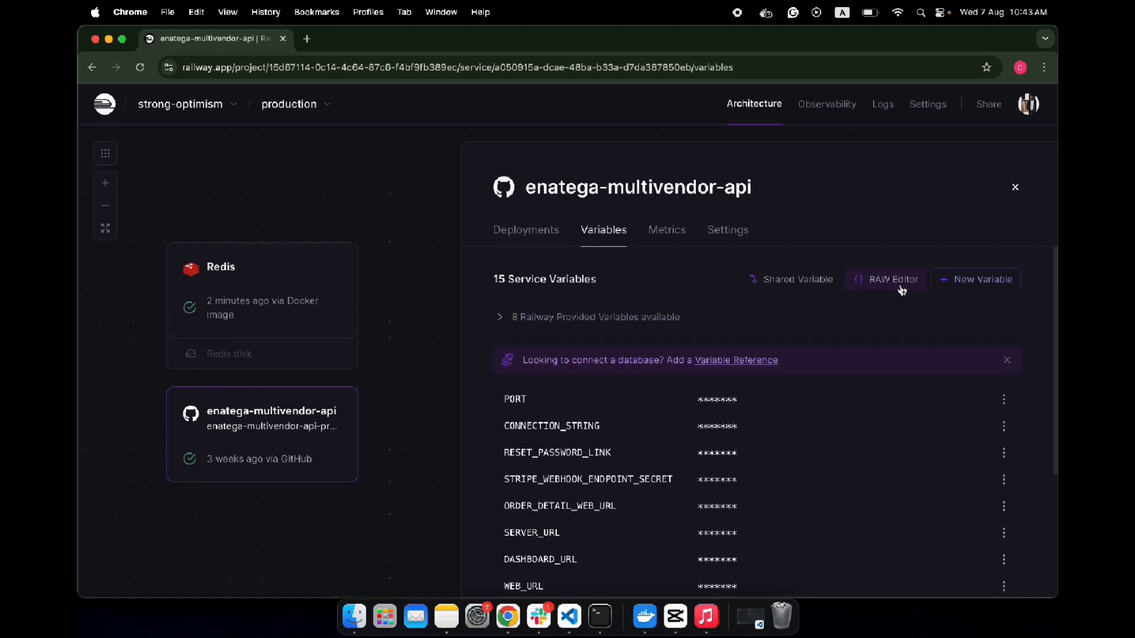
click(892, 284)
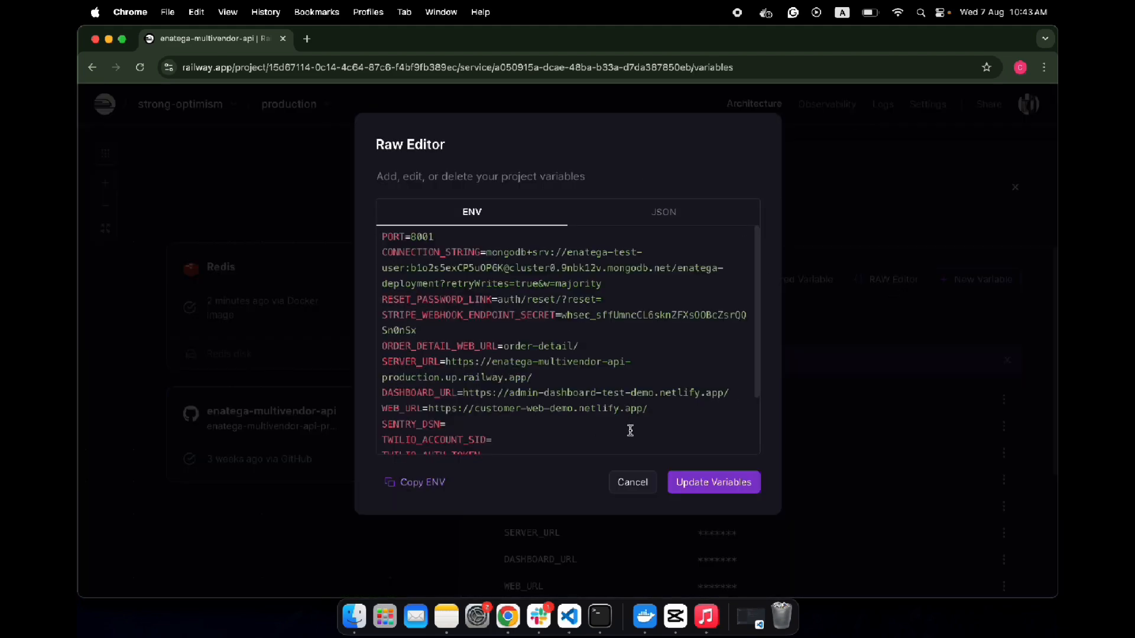
scroll(513, 351, down, 3)
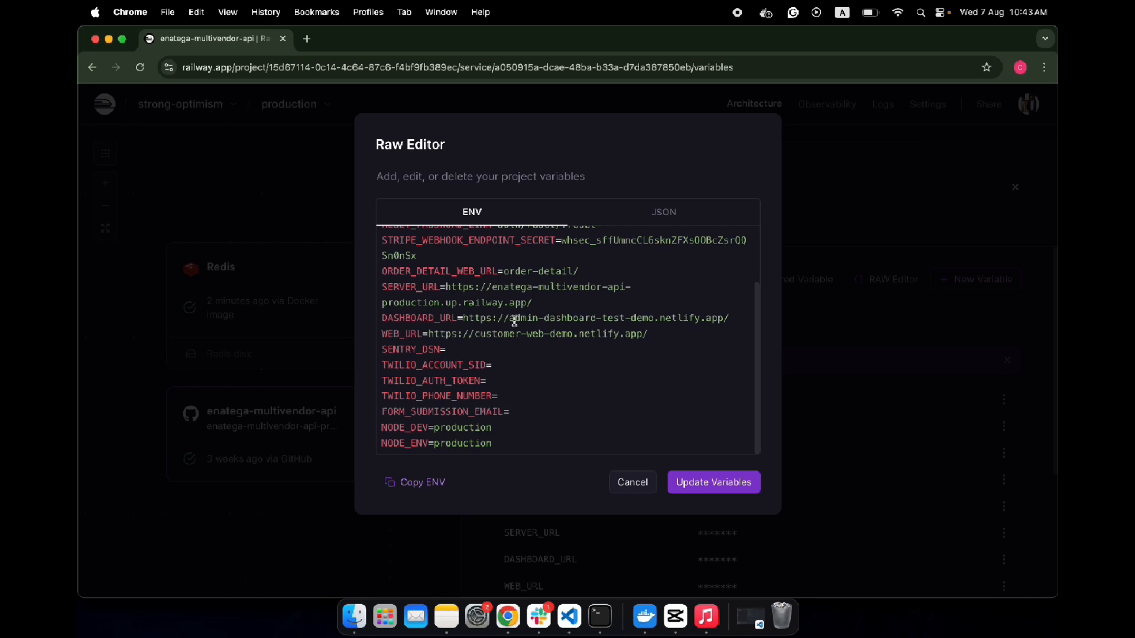
scroll(514, 314, up, 1)
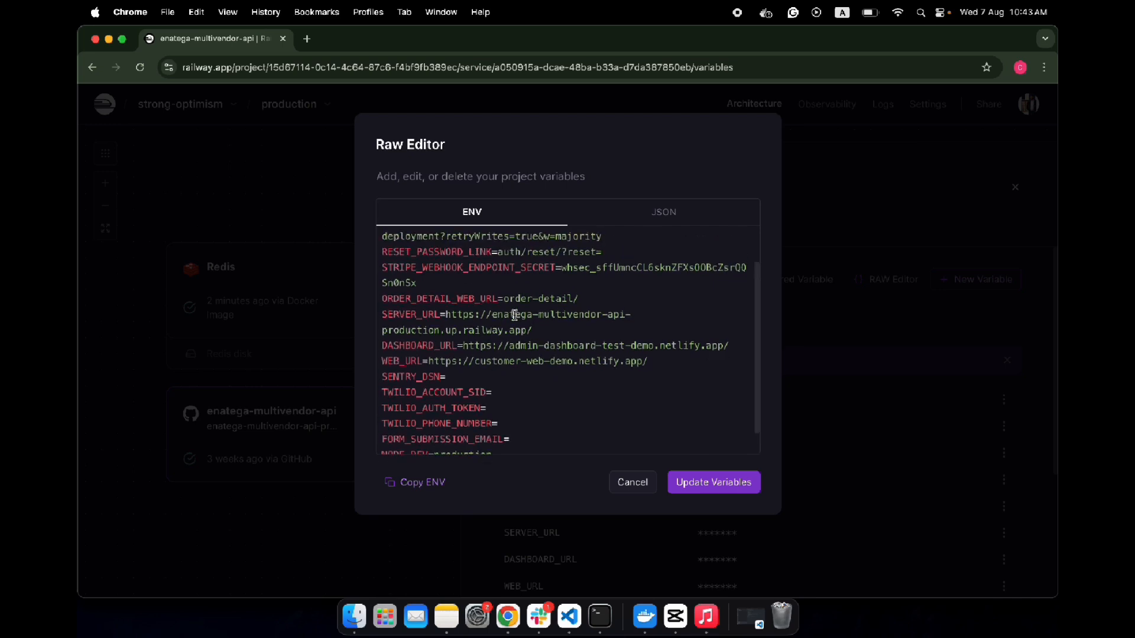
scroll(515, 315, down, 1)
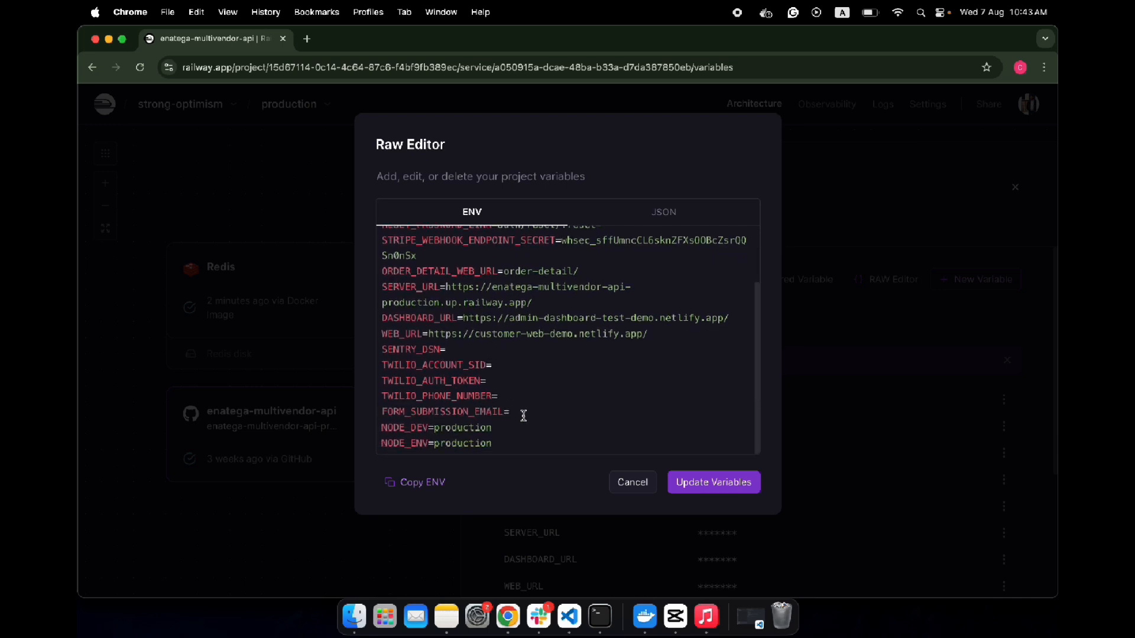
- Copy the REDIS_HOST, REDIS_PASSWORD and REDIS_PORT lines from the VS Code .env file to below FORM_SUBMISSION_EMAIL, setting them off with blank lines
key(super+BackSpace)
click(567, 616)
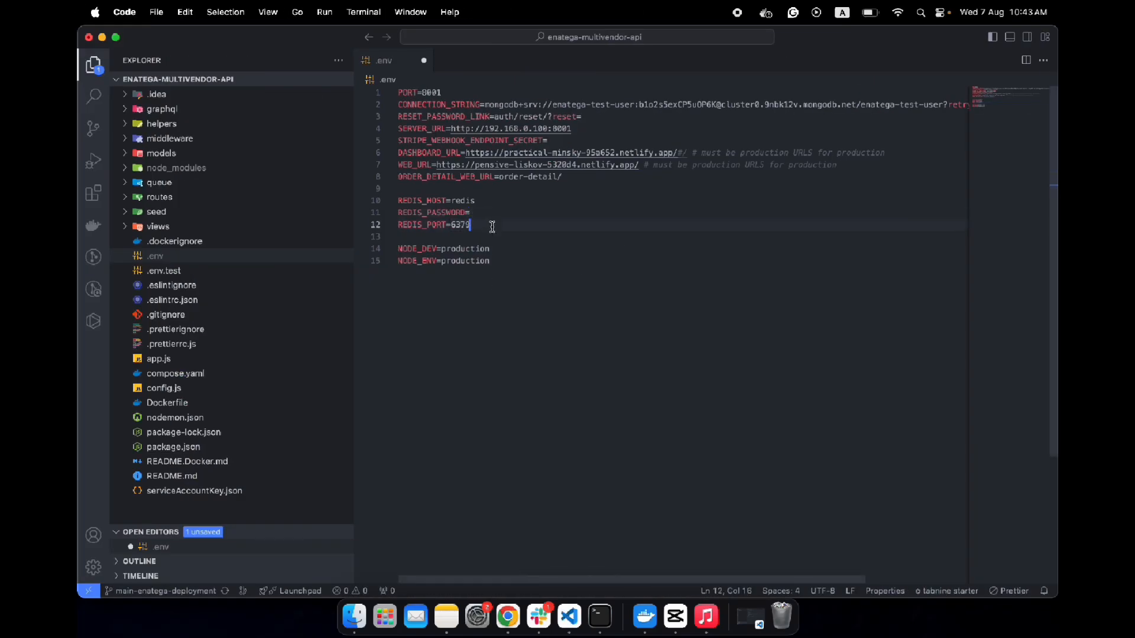
drag(494, 227, 400, 199)
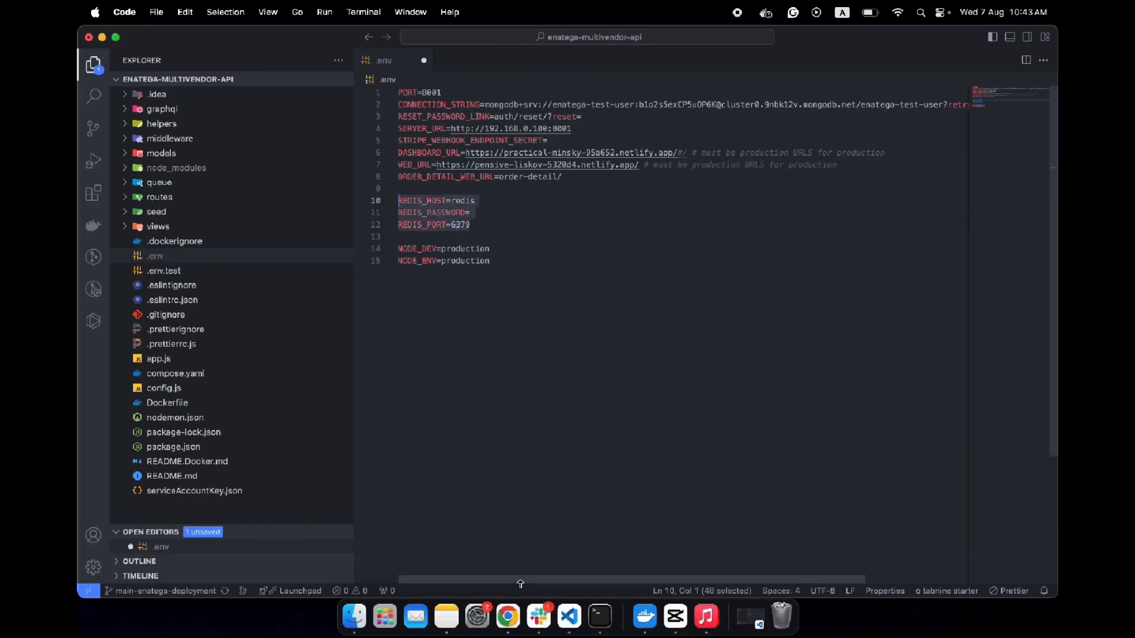
click(508, 615)
key(super+v)
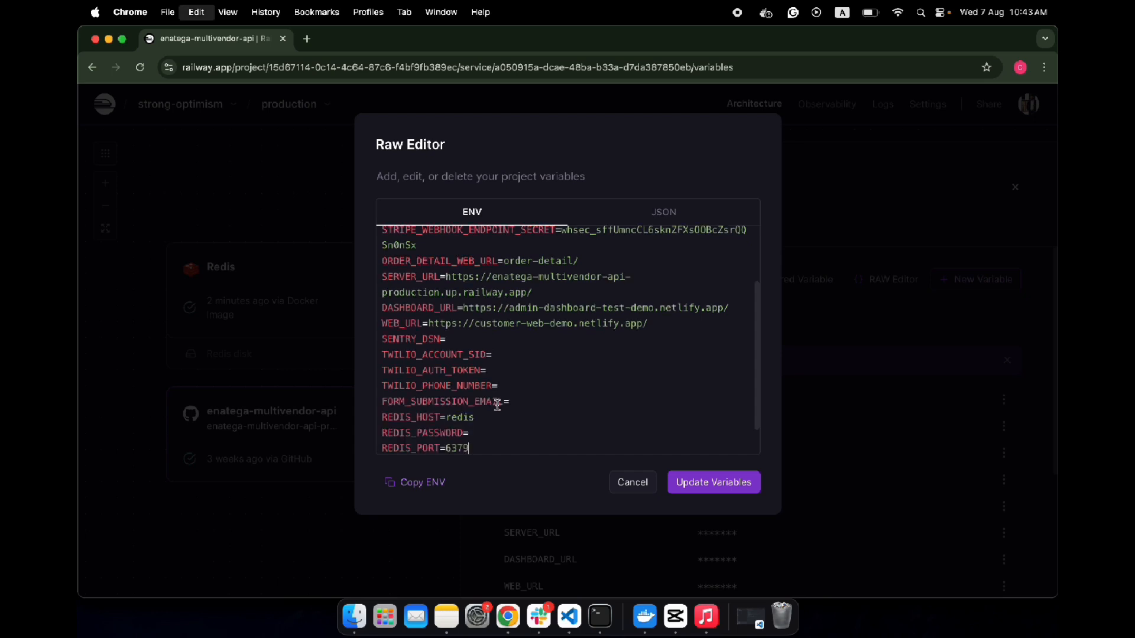
click(519, 402)
key(Return)
scroll(496, 409, down, 2)
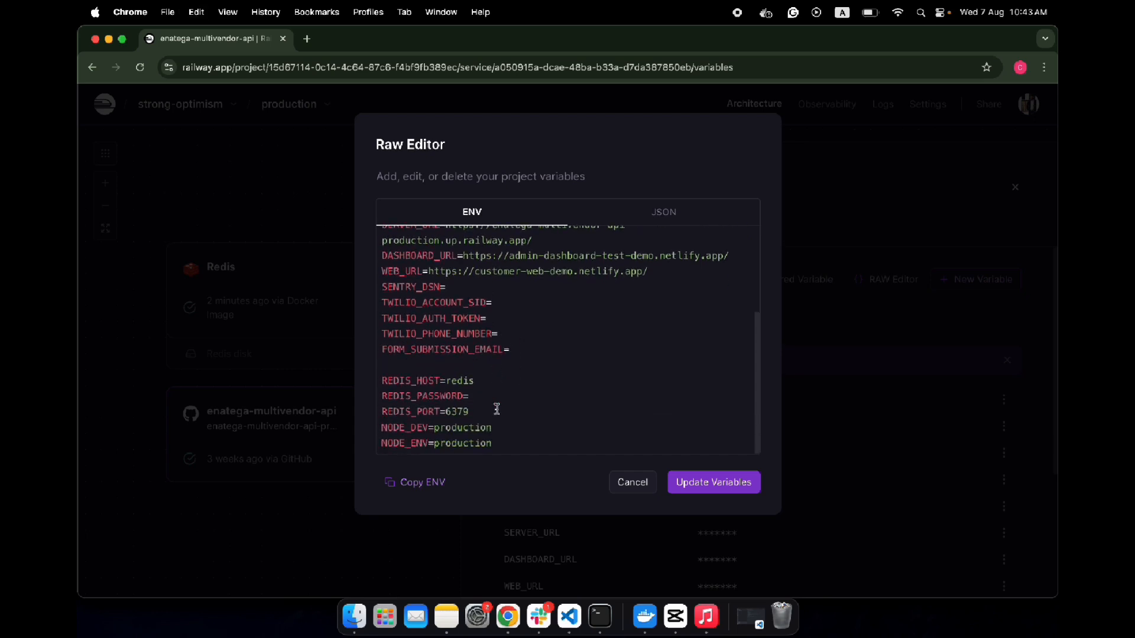
click(476, 412)
key(Return)
drag(476, 413, 452, 412)
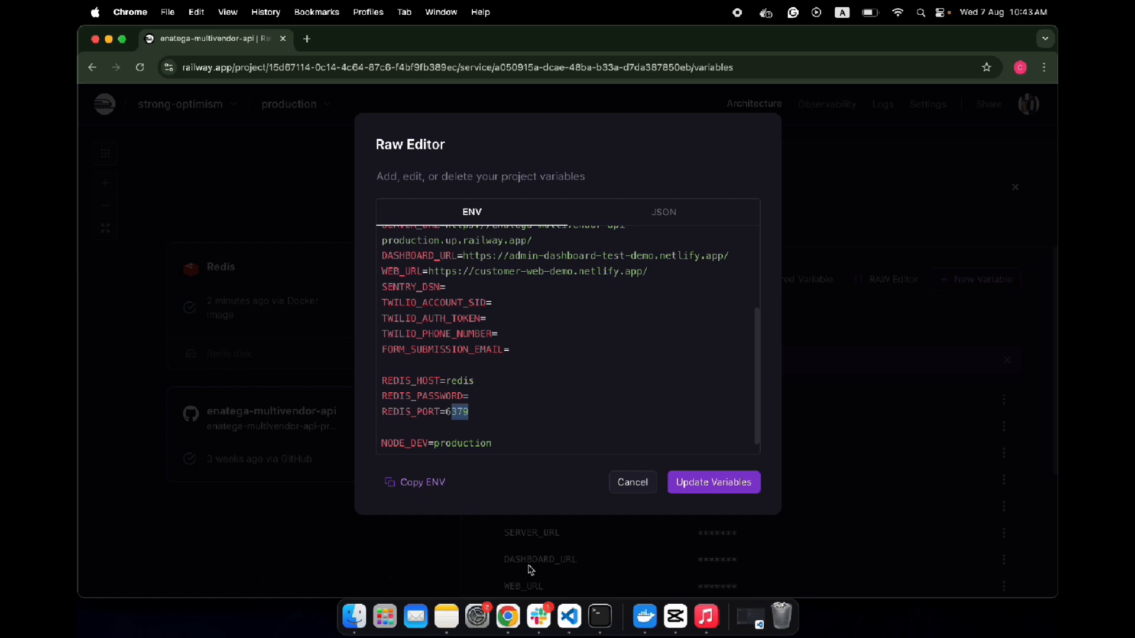
- Set REDIS_HOST to redis.railway.internal, copied from the Redis note
click(446, 616)
drag(427, 114, 343, 114)
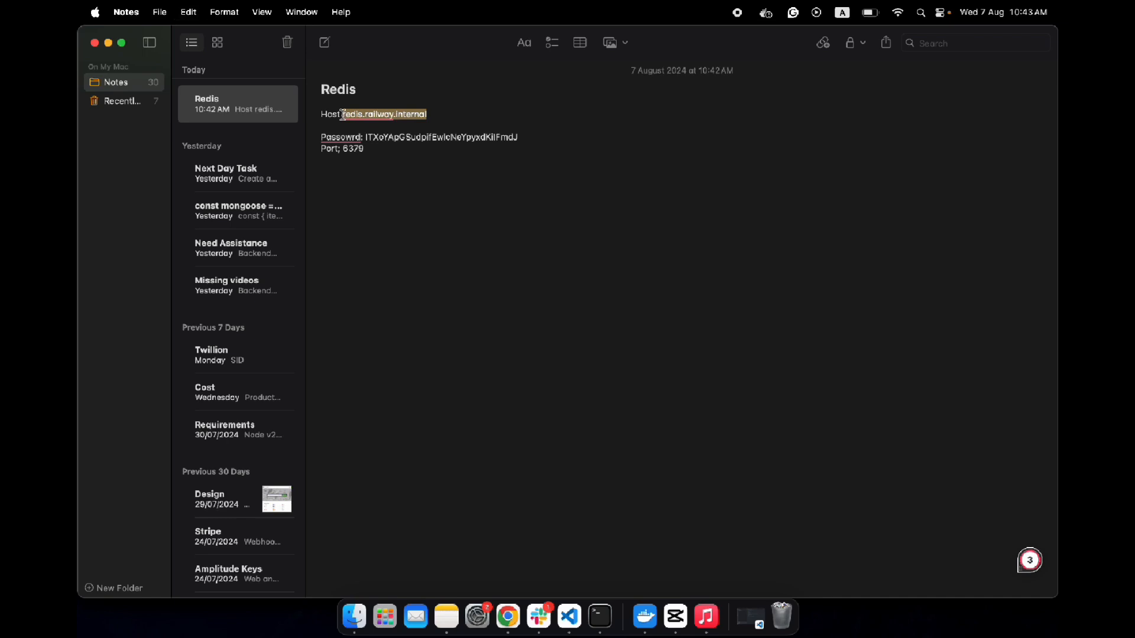
click(508, 617)
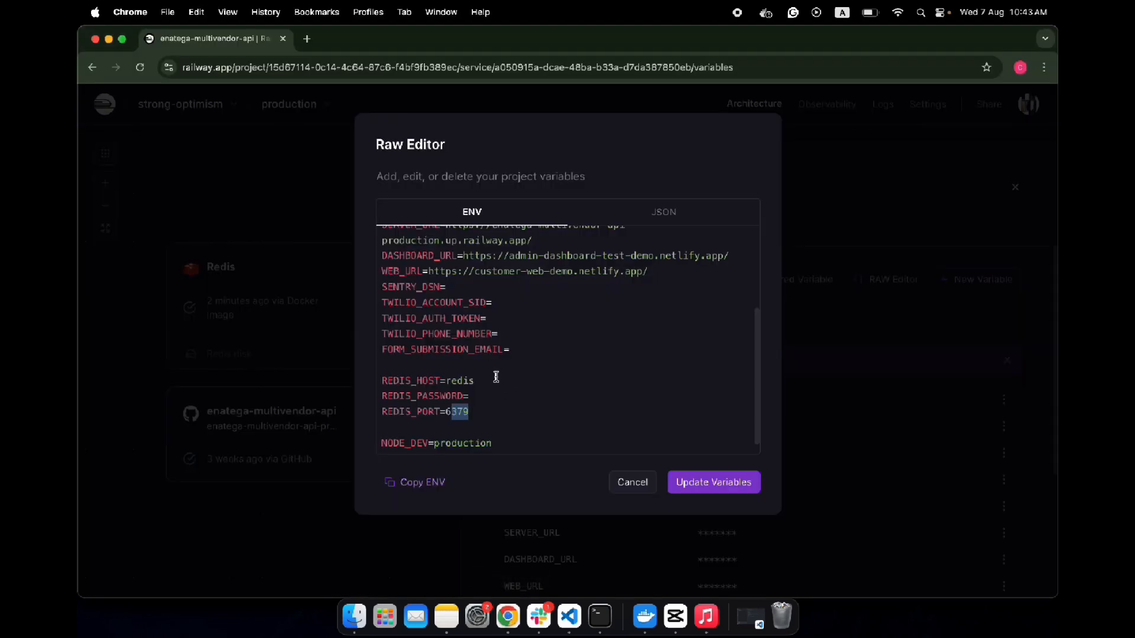
double_click(468, 379)
key(super+v)
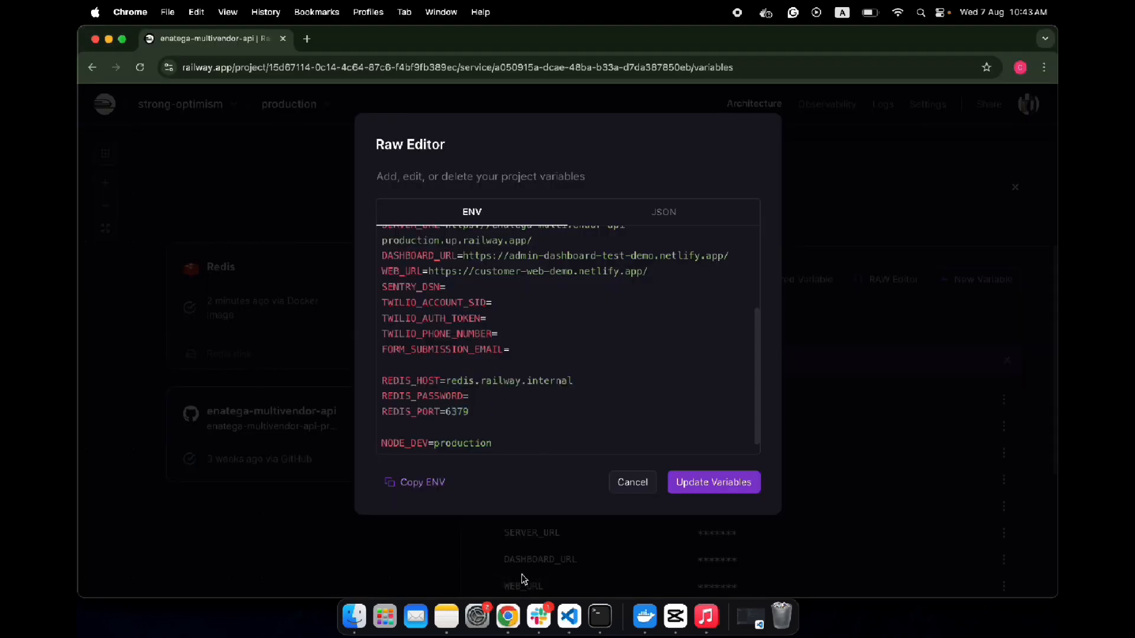
- Copy the Redis password from the note and paste it as the REDIS_PASSWORD value in the Raw Editor
click(447, 616)
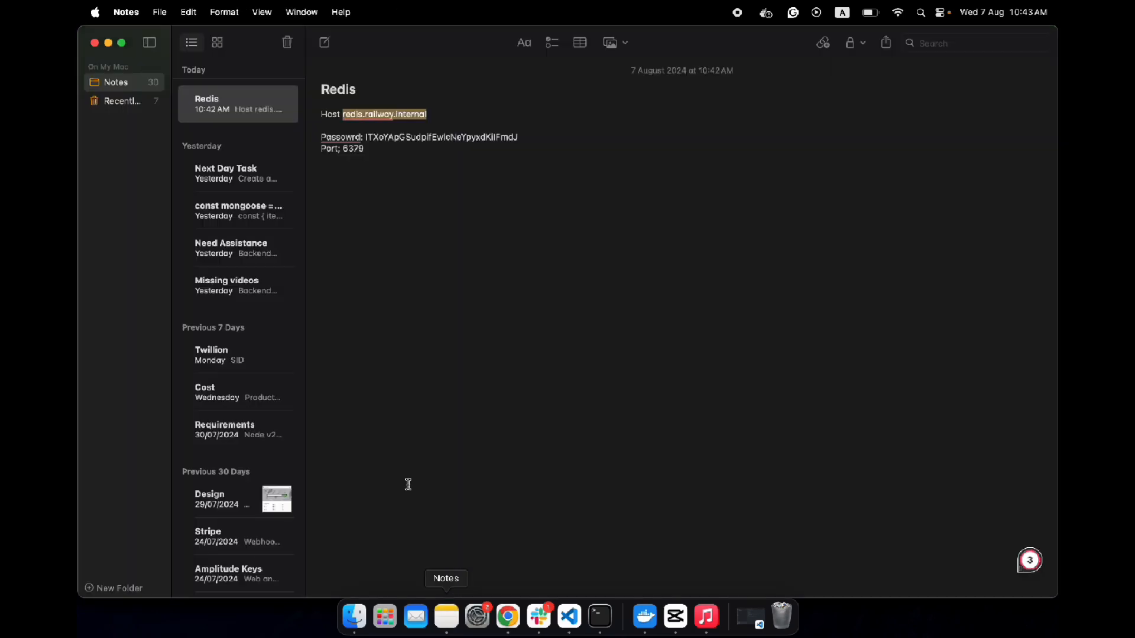
drag(520, 131, 373, 131)
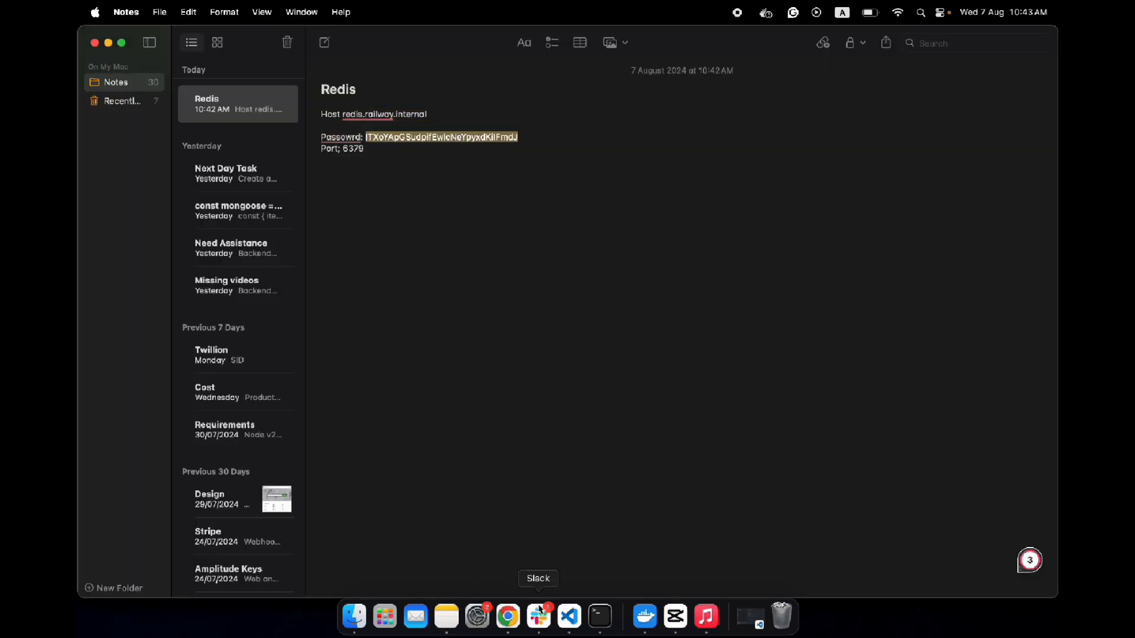
click(507, 616)
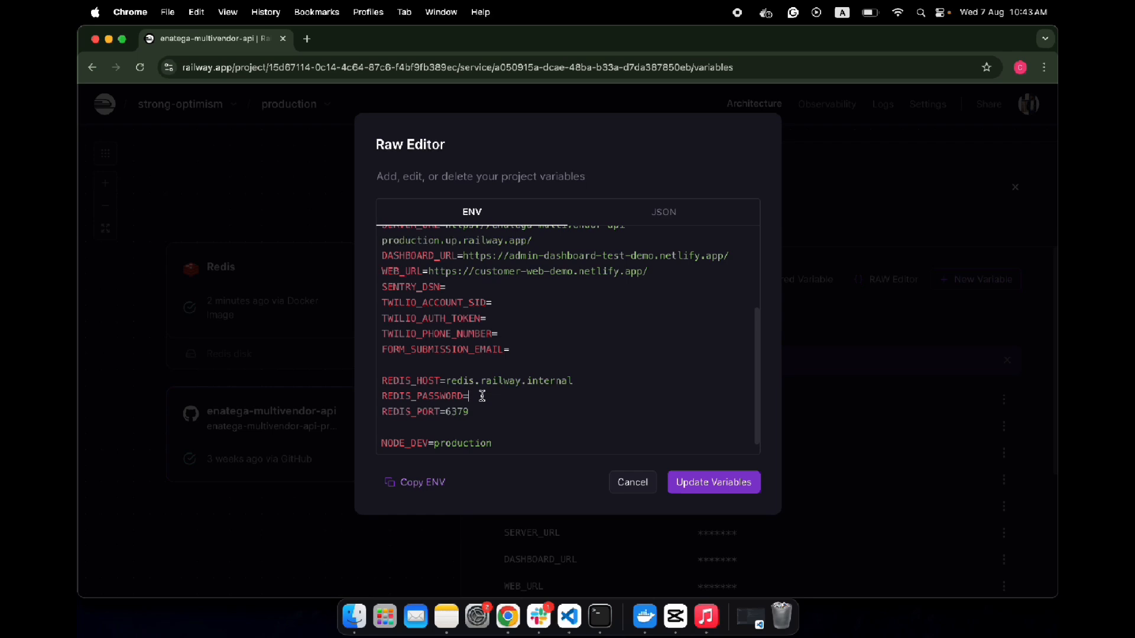
key(super+v)
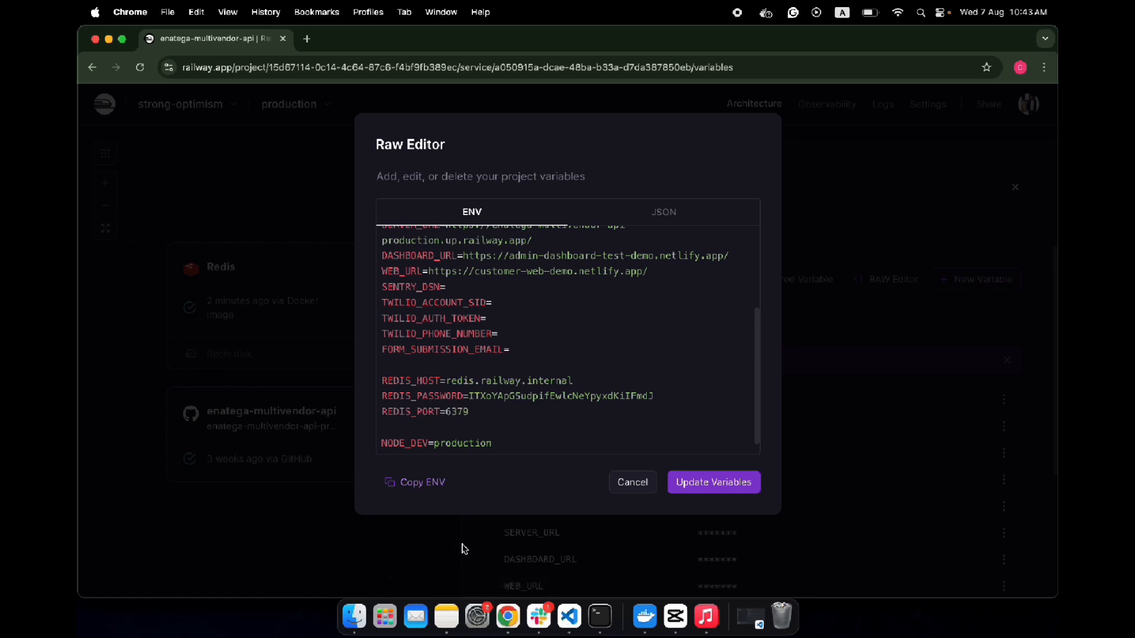
- Check REDIS_PORT against the port in the Redis note and update the enatega-multivendor-api service's variables
click(447, 615)
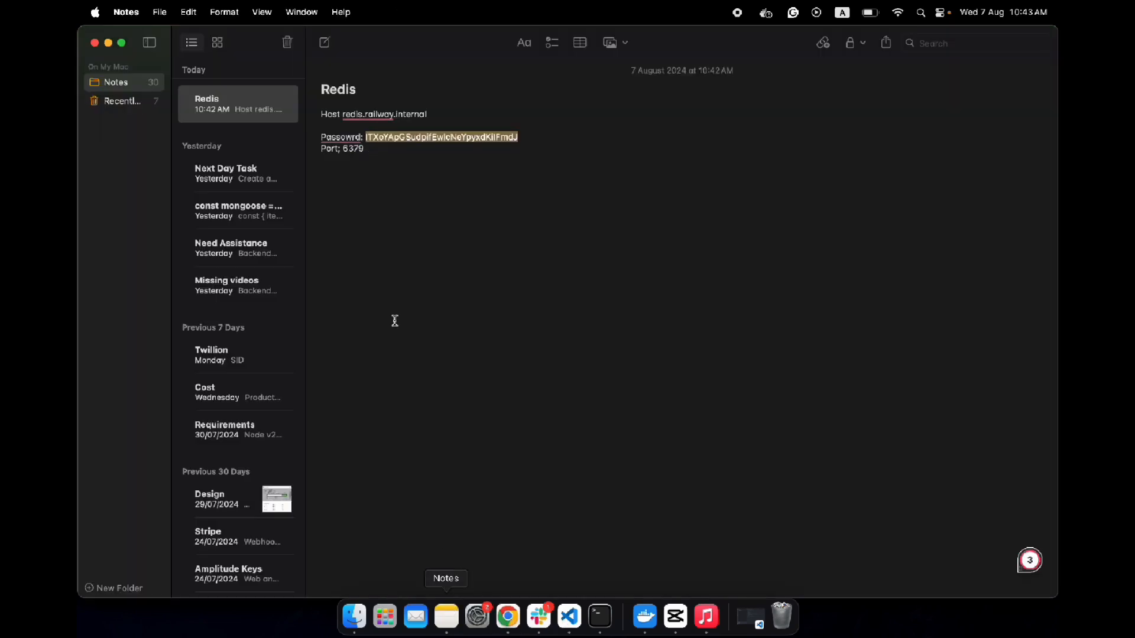
double_click(353, 149)
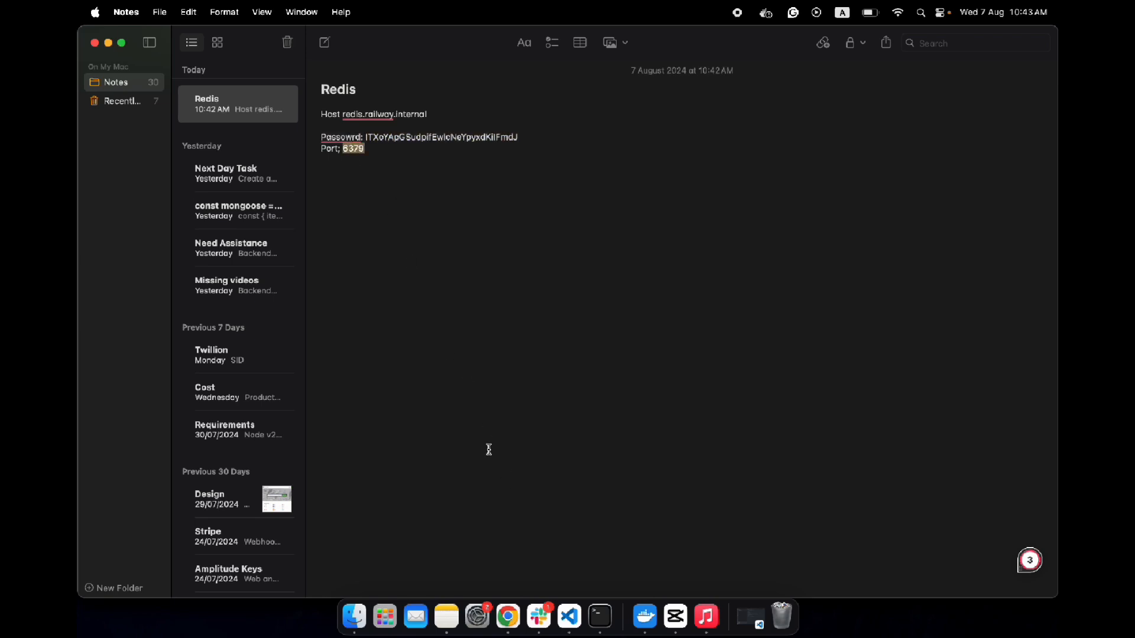
click(508, 617)
drag(446, 412, 463, 408)
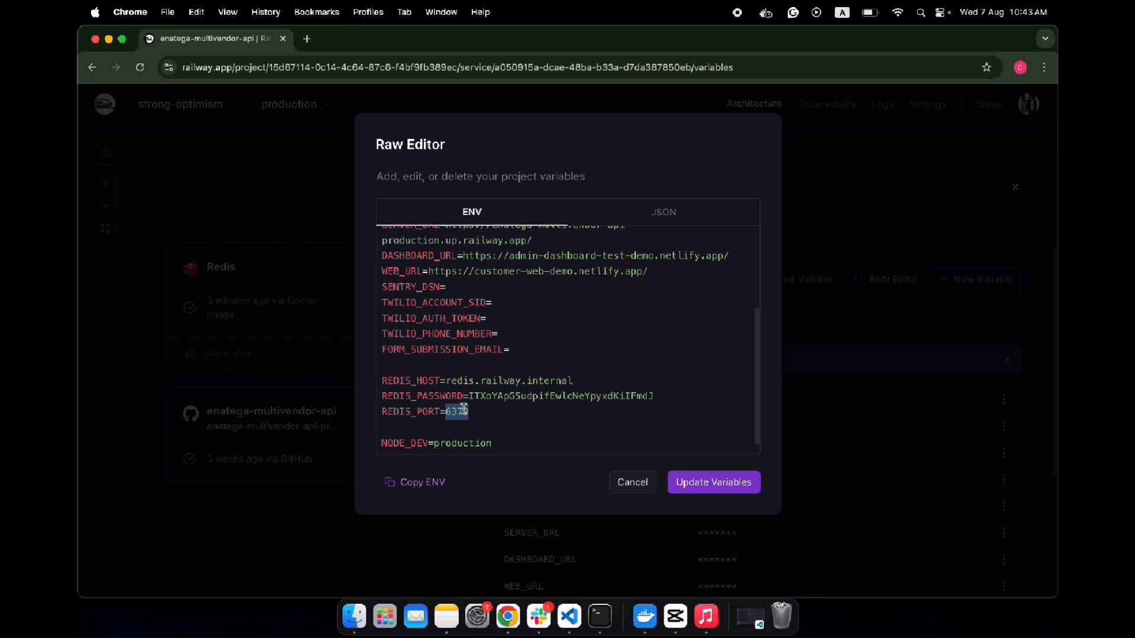
click(486, 412)
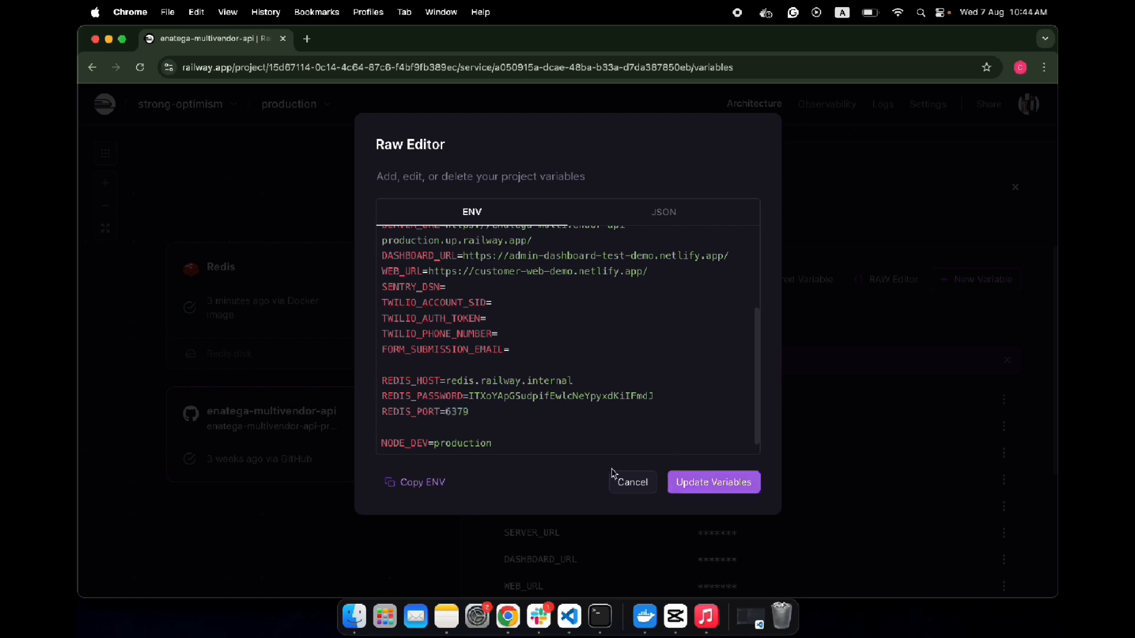
drag(484, 408, 401, 392)
click(702, 481)
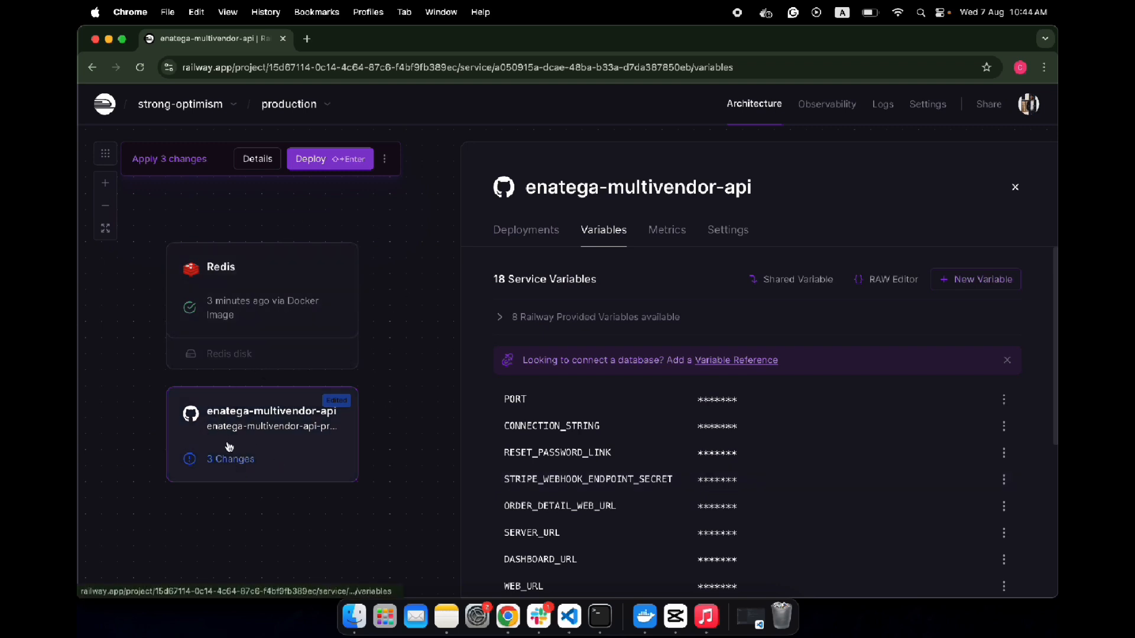
- Try to deploy the three pending changes and open the enatega-multivendor-api service to check its deployments
click(329, 161)
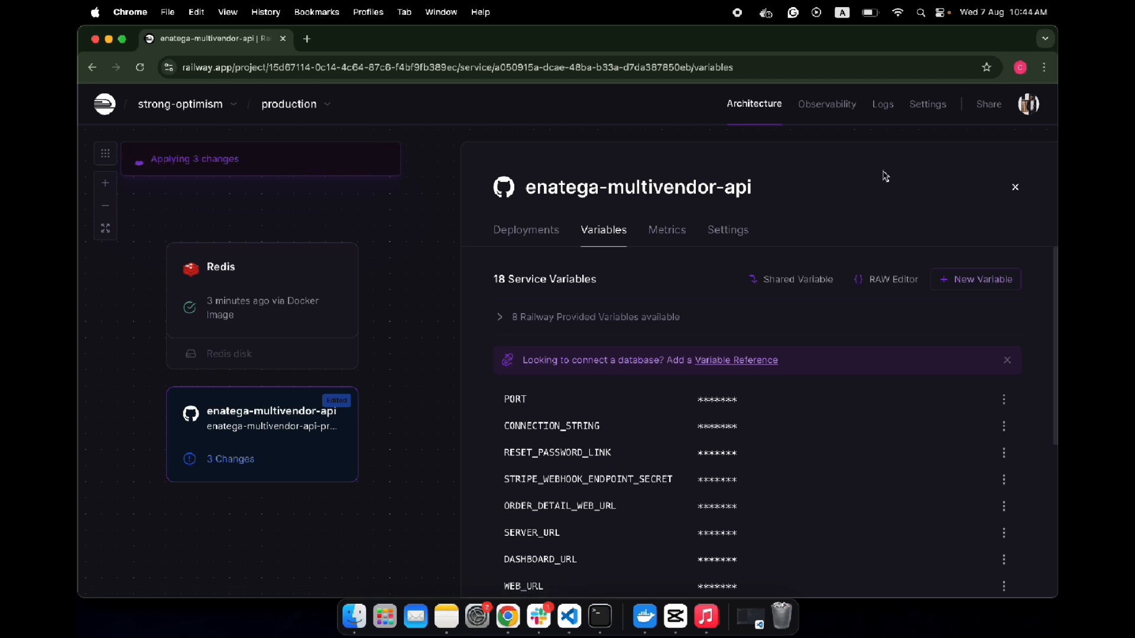
click(1015, 187)
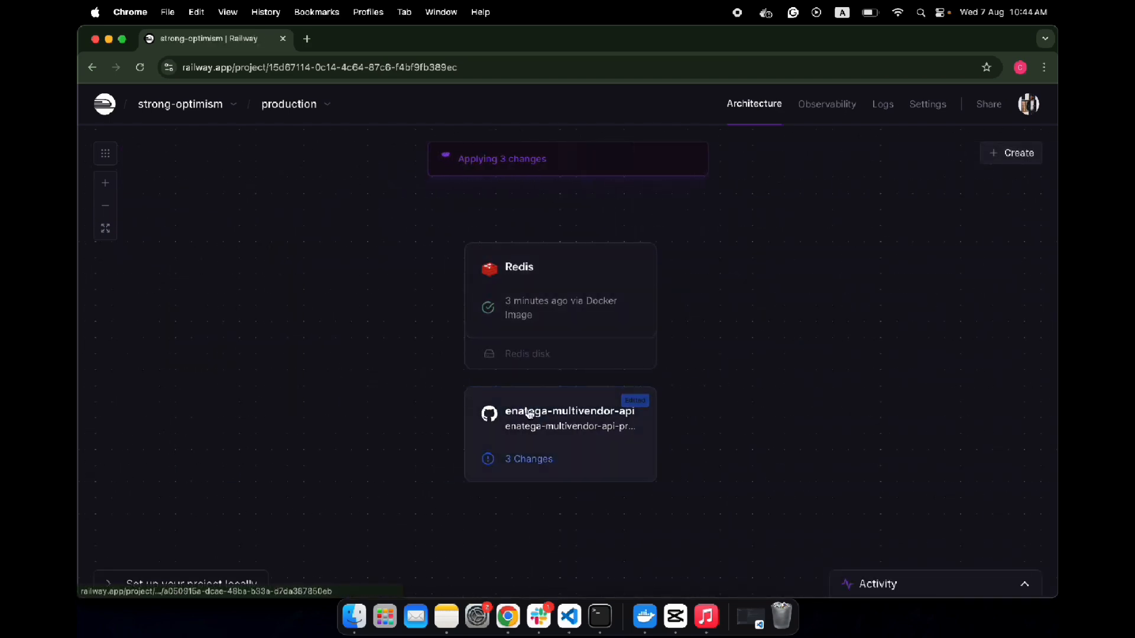
click(564, 420)
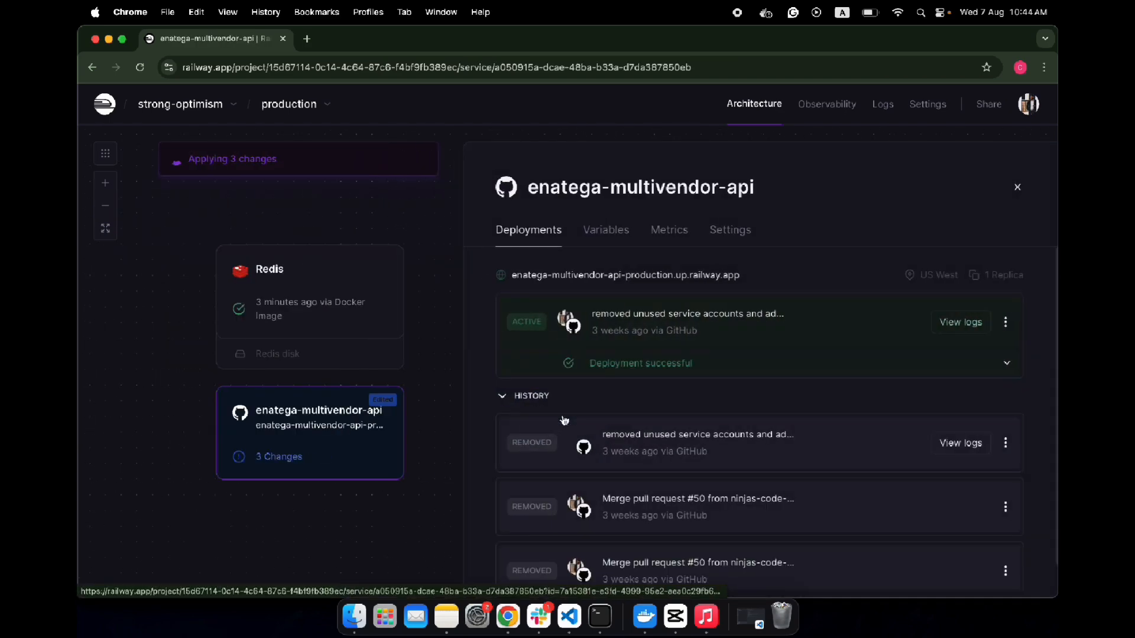
click(1015, 188)
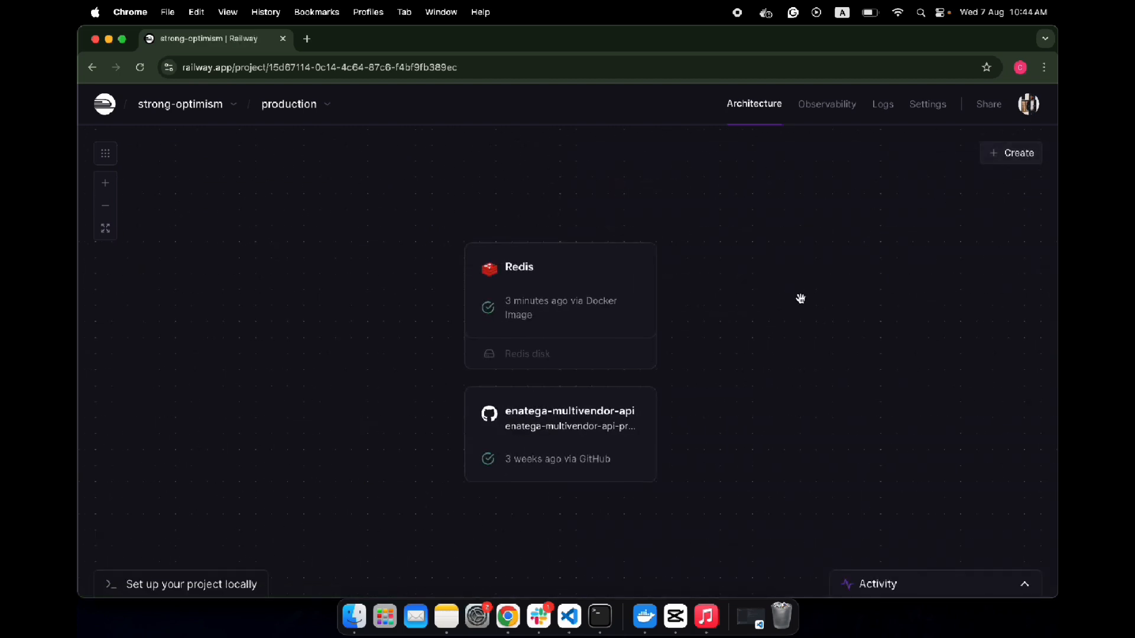
click(598, 409)
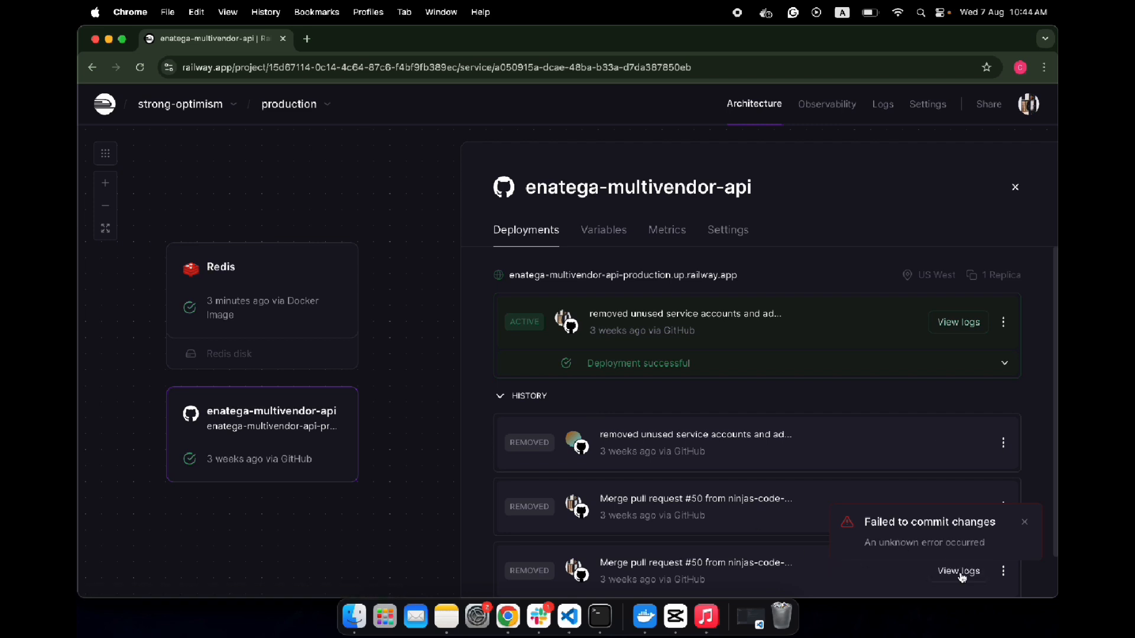
- Examine the deploy logs, build logs and details of the removed enatega-multivendor-api deployment b6d4c38
click(964, 575)
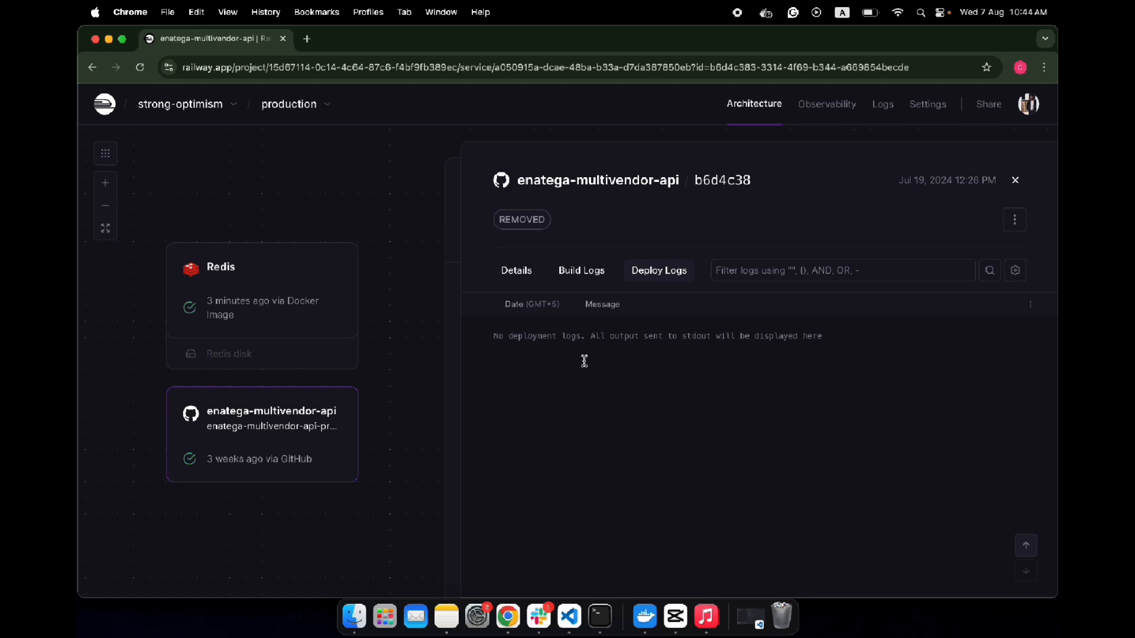
click(575, 283)
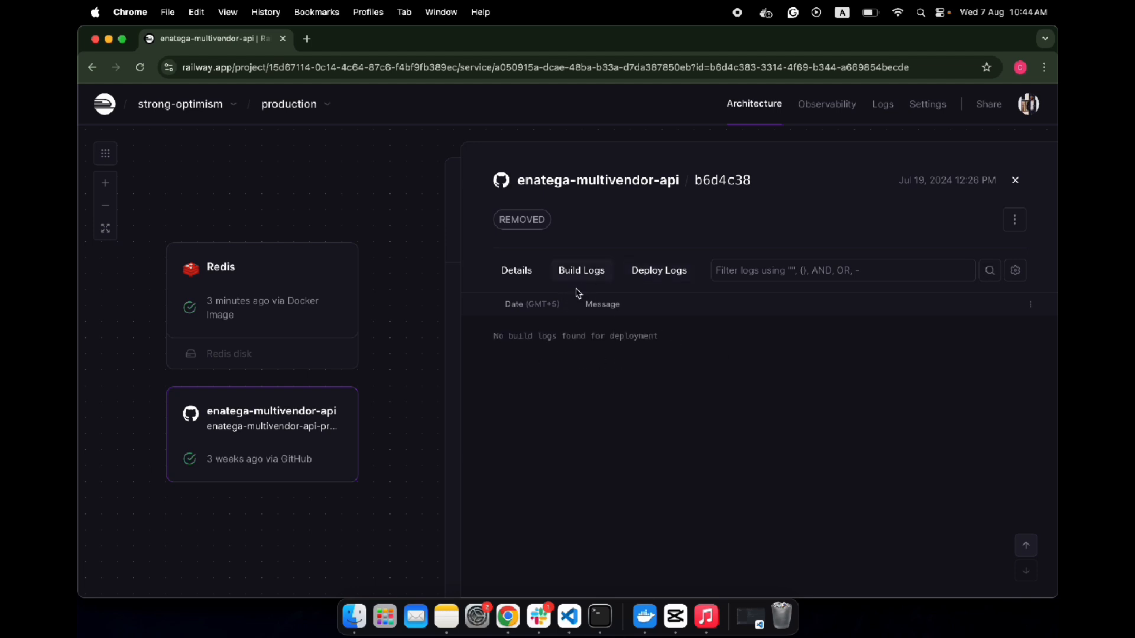
click(524, 285)
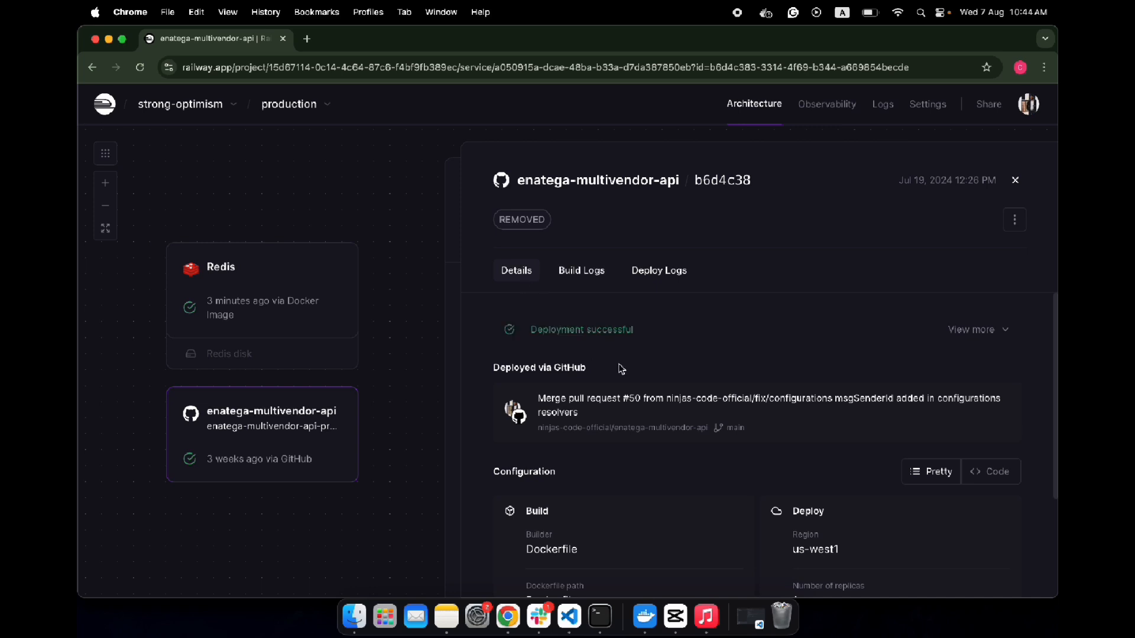
click(609, 272)
click(670, 275)
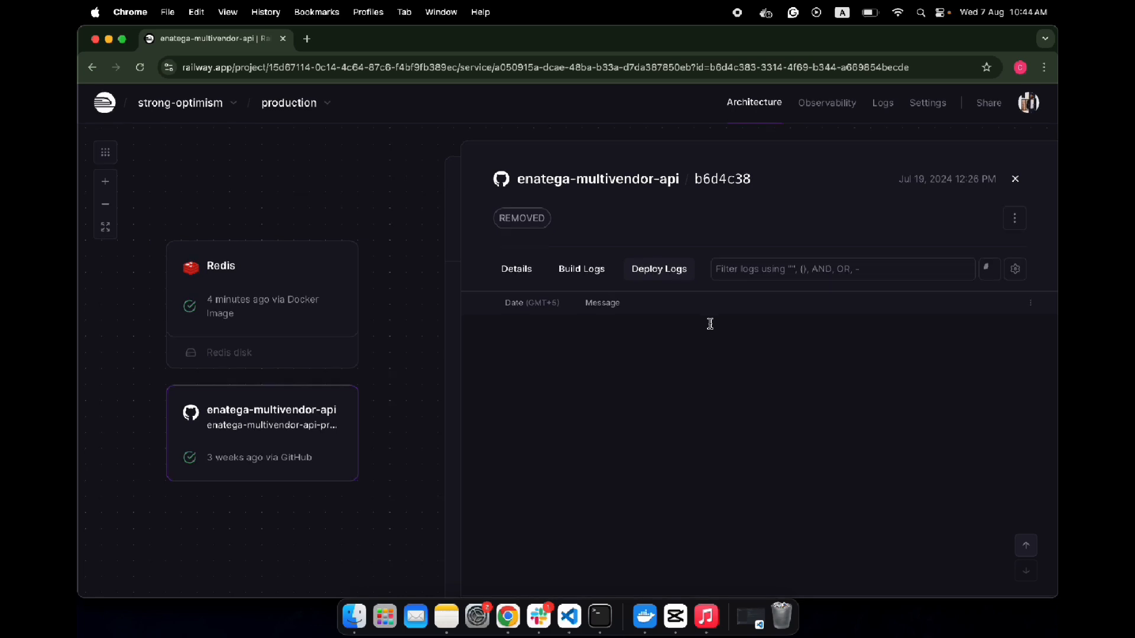
click(1015, 180)
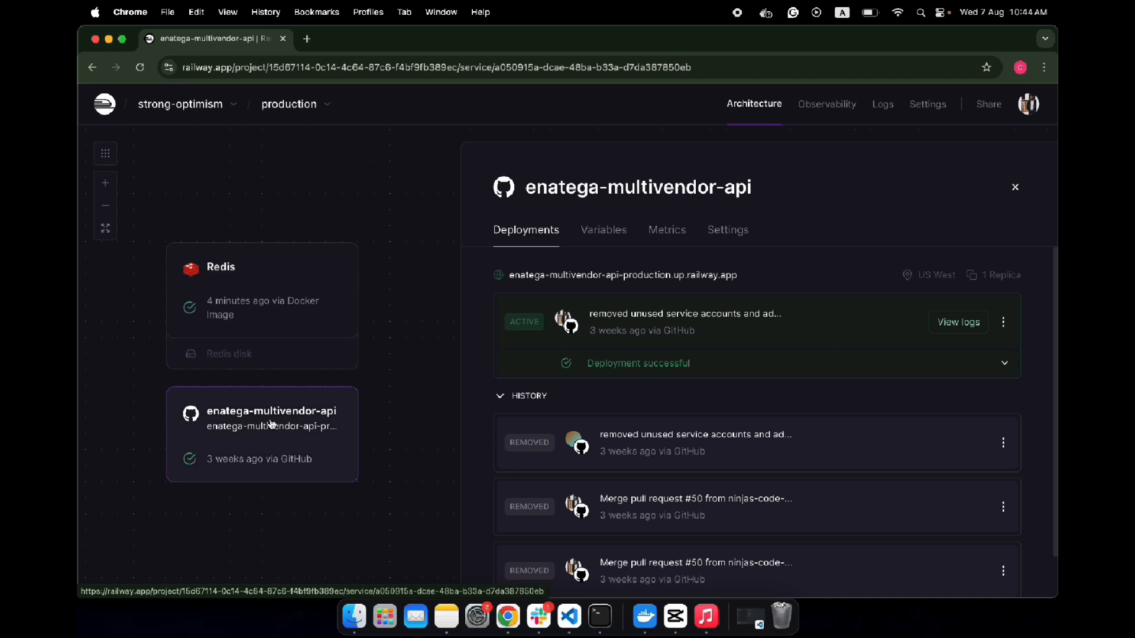
- Check the Deploy and Networking sections of the enatega-multivendor-api service's settings
click(728, 230)
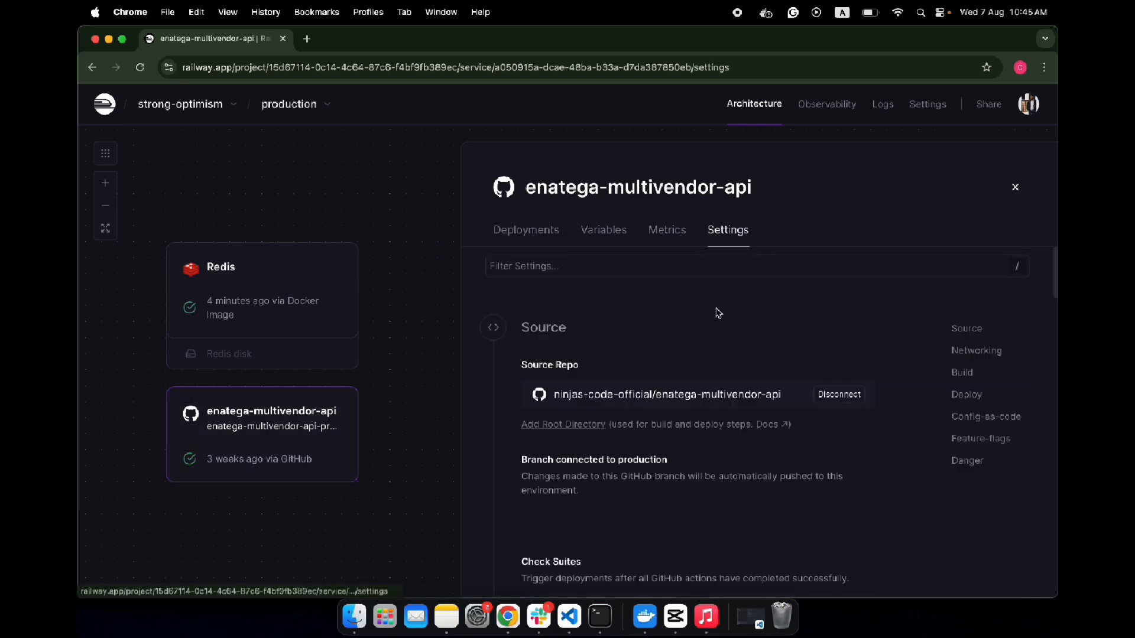
click(966, 395)
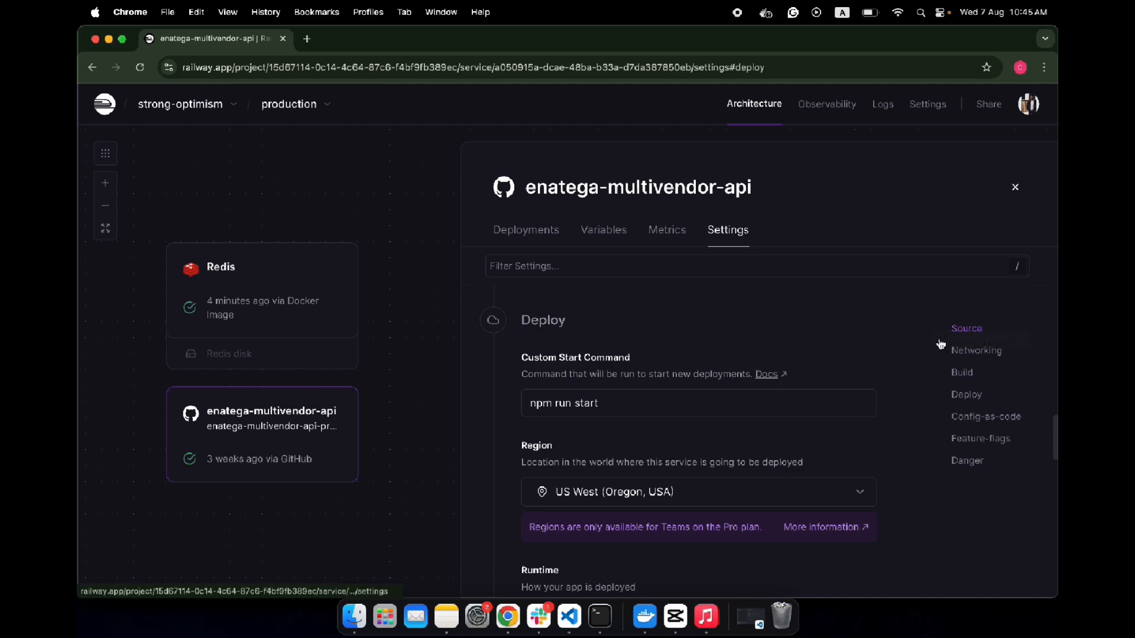
click(970, 353)
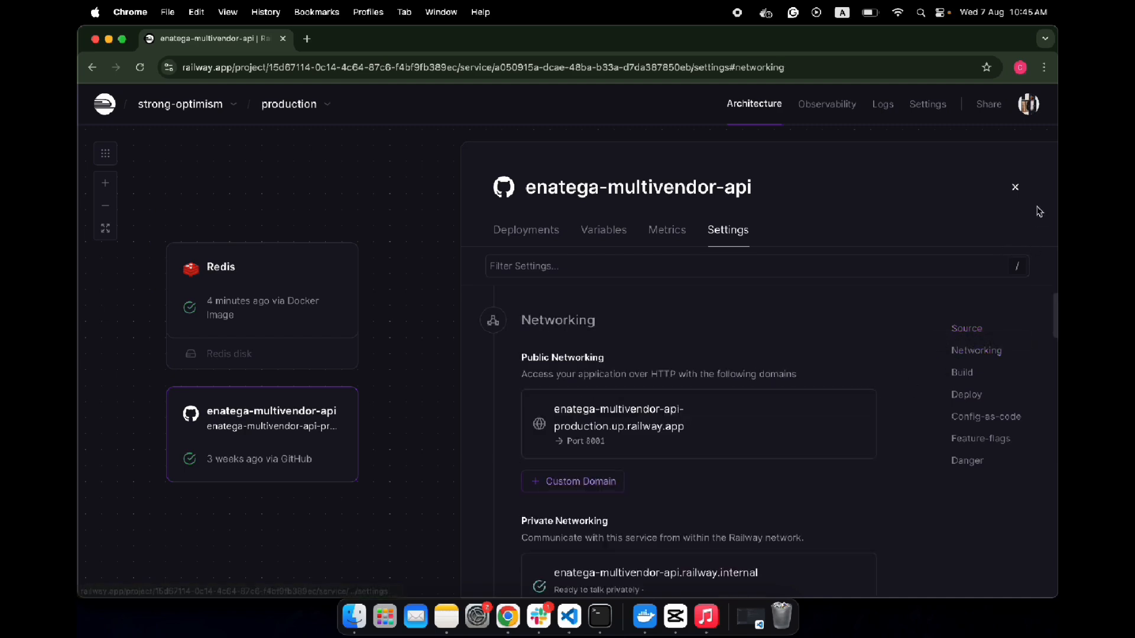
click(1015, 187)
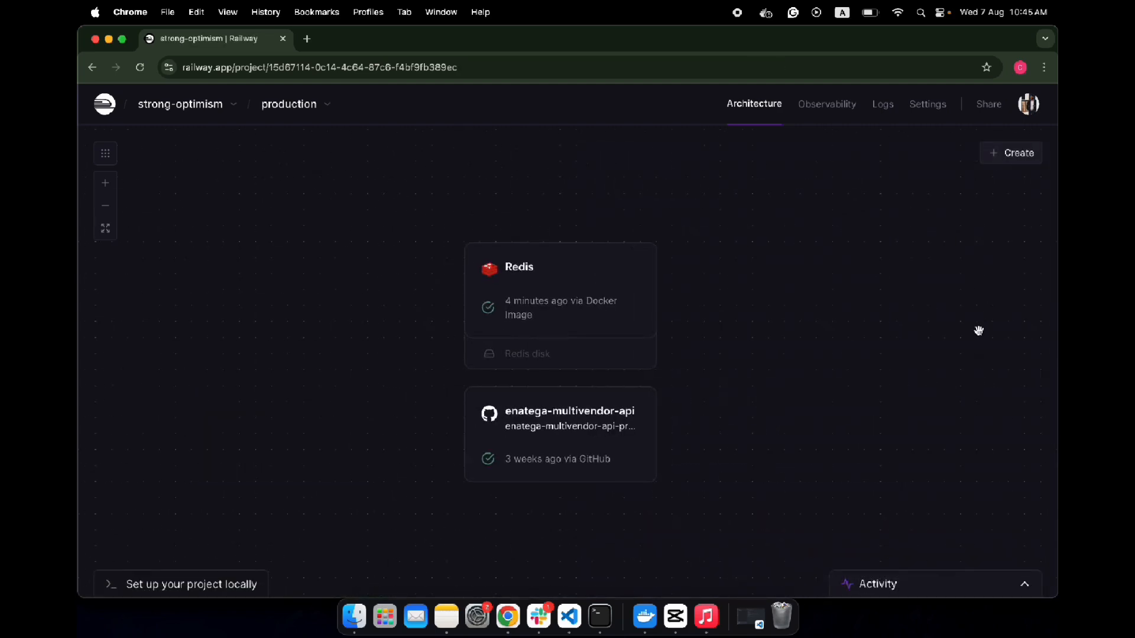
- In the enatega-multivendor-api service's source settings, disconnect the current repository and connect enatega/enatega-multivendor-api instead
click(626, 456)
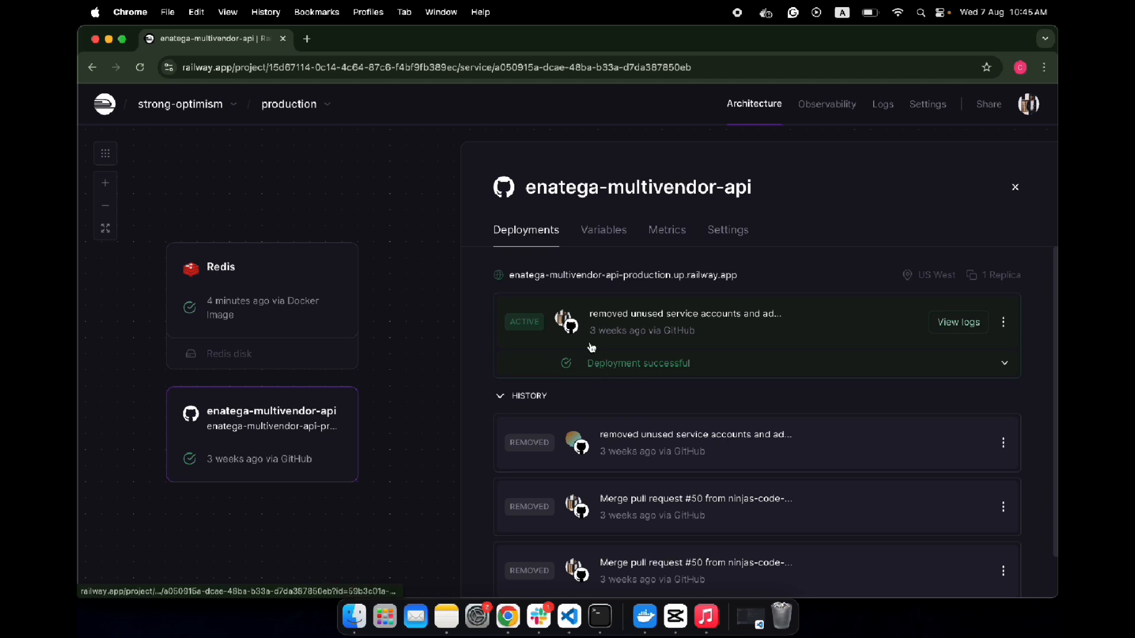
click(728, 230)
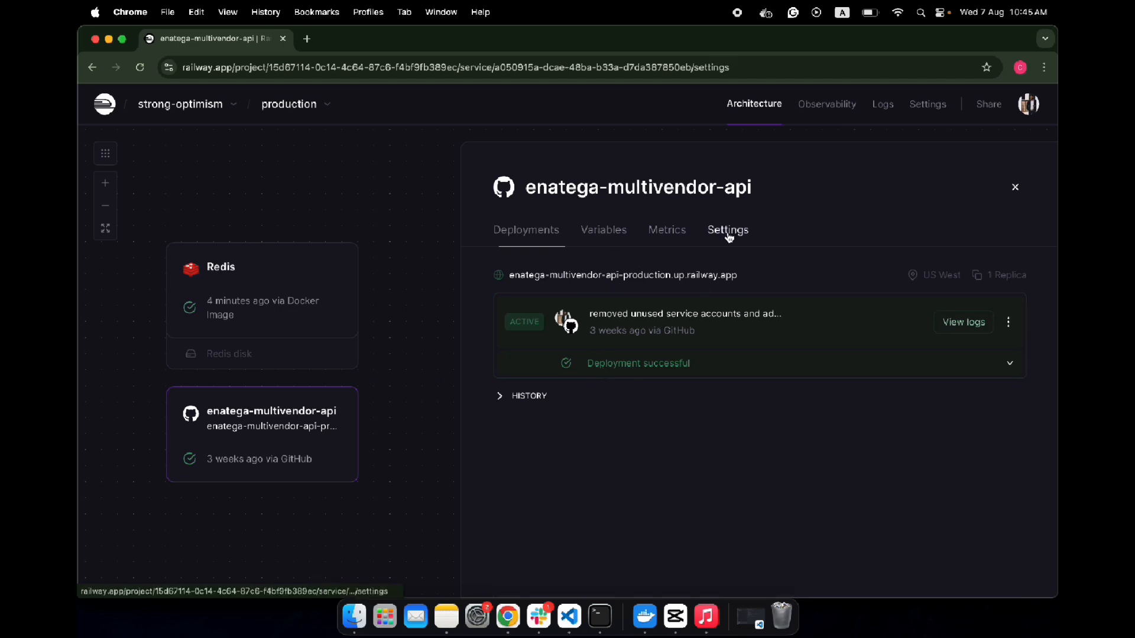
scroll(803, 399, down, 1)
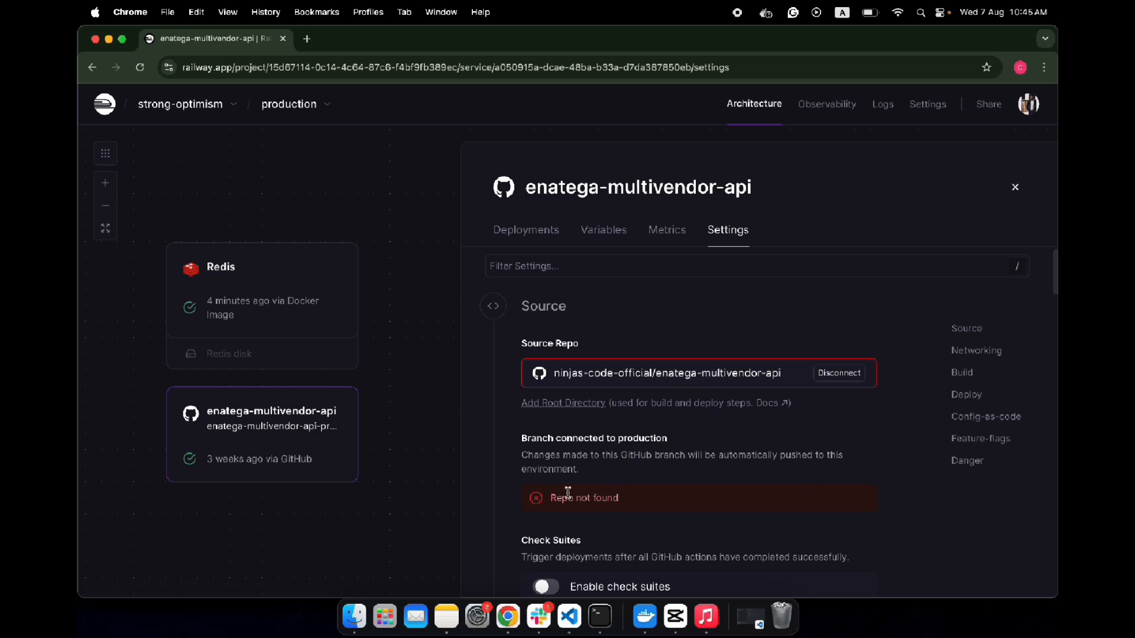
scroll(645, 478, down, 3)
scroll(645, 478, up, 3)
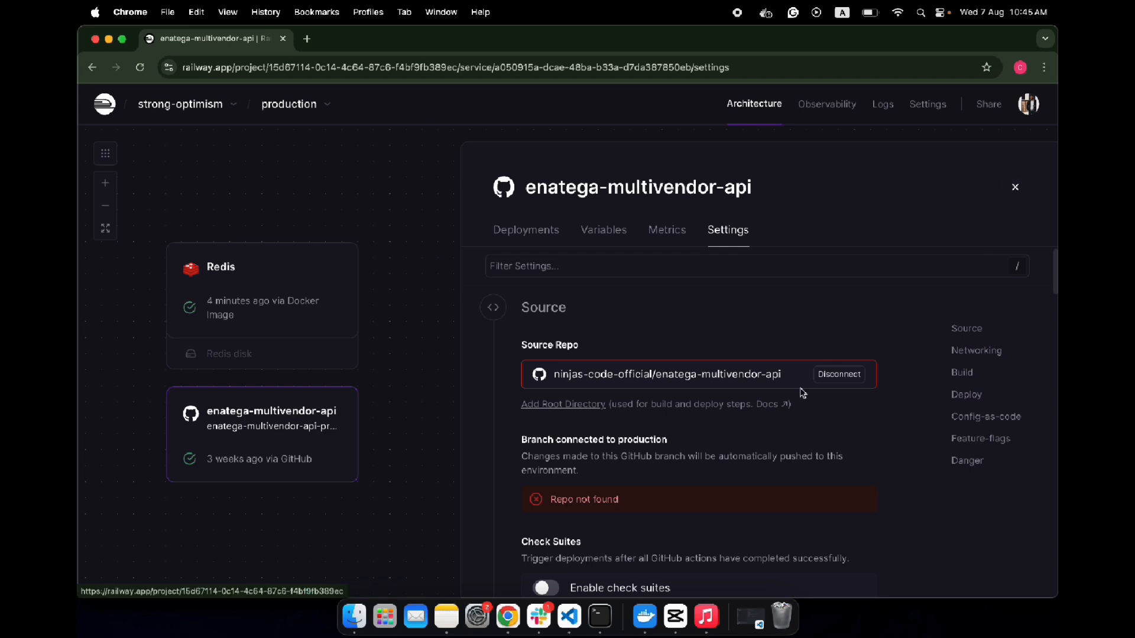
click(837, 376)
click(577, 385)
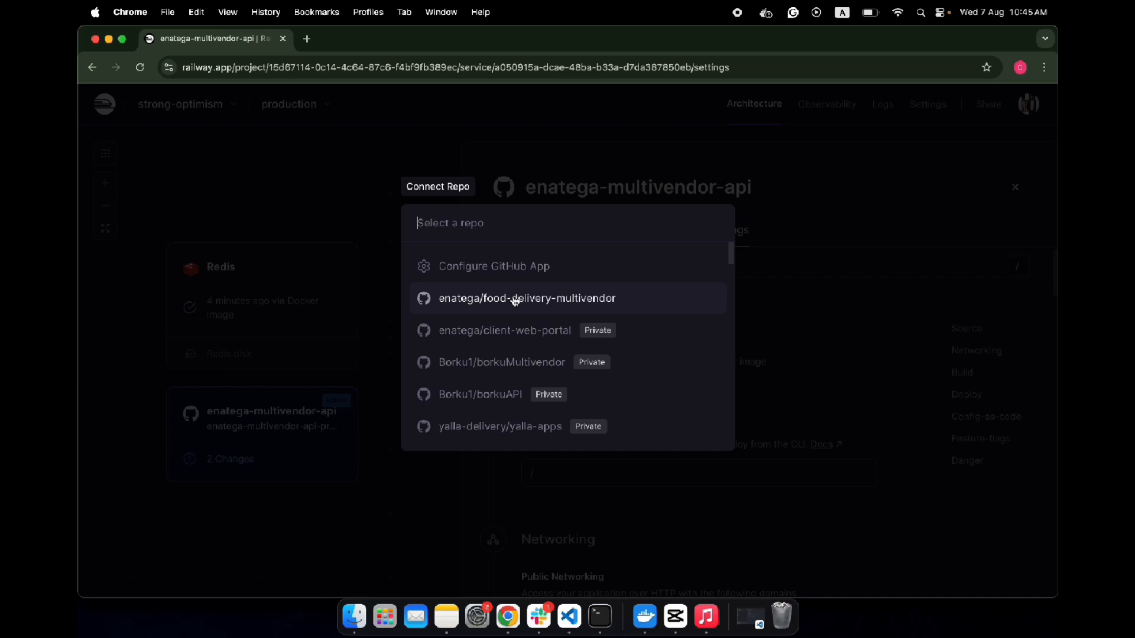
scroll(529, 375, down, 5)
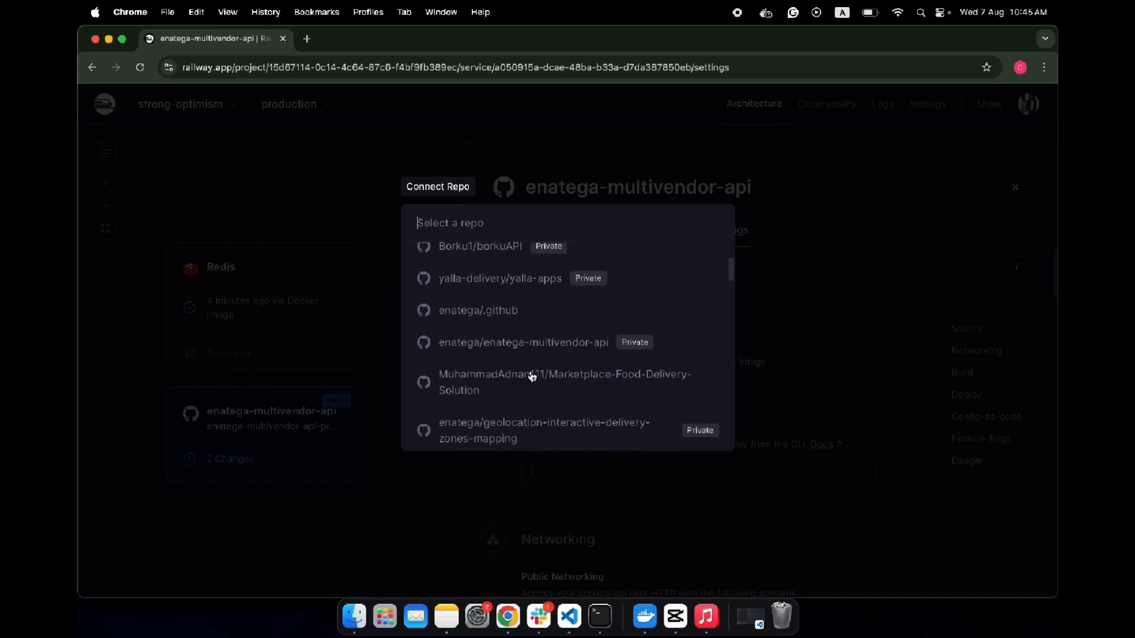
click(513, 343)
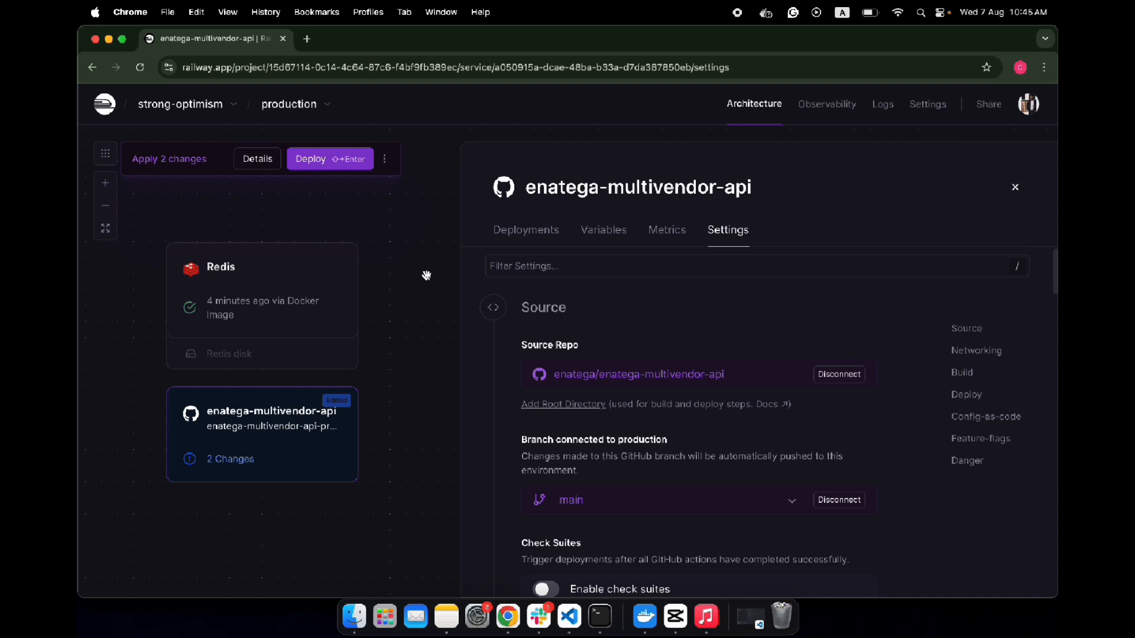
- Set the branch connected to production to main-enatega-deployment and deploy the pending changes
click(793, 505)
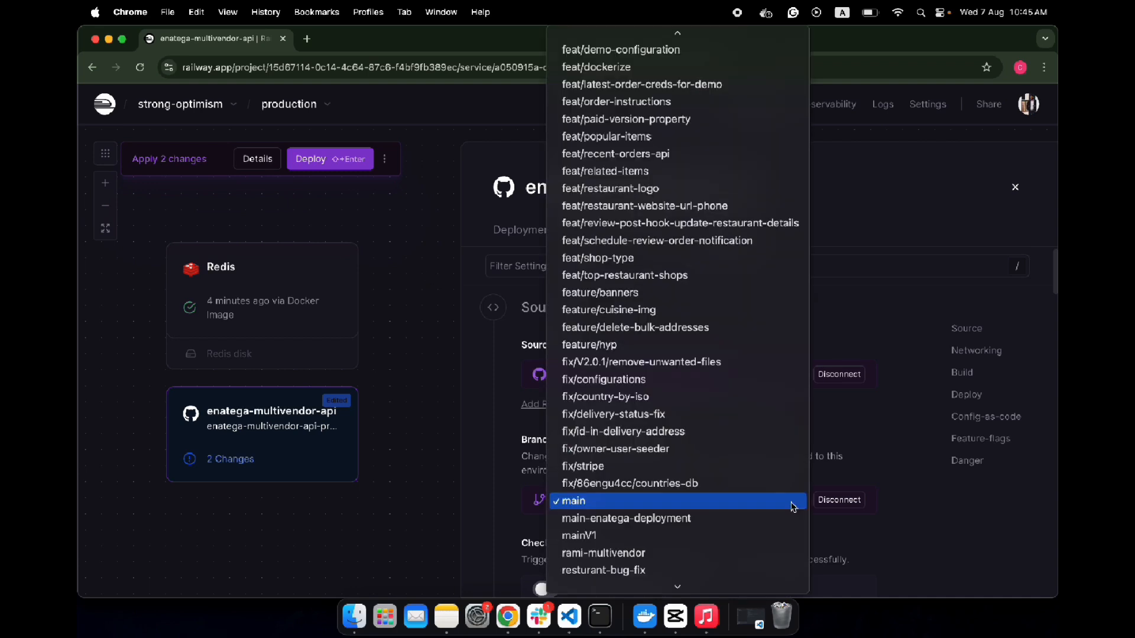
click(791, 518)
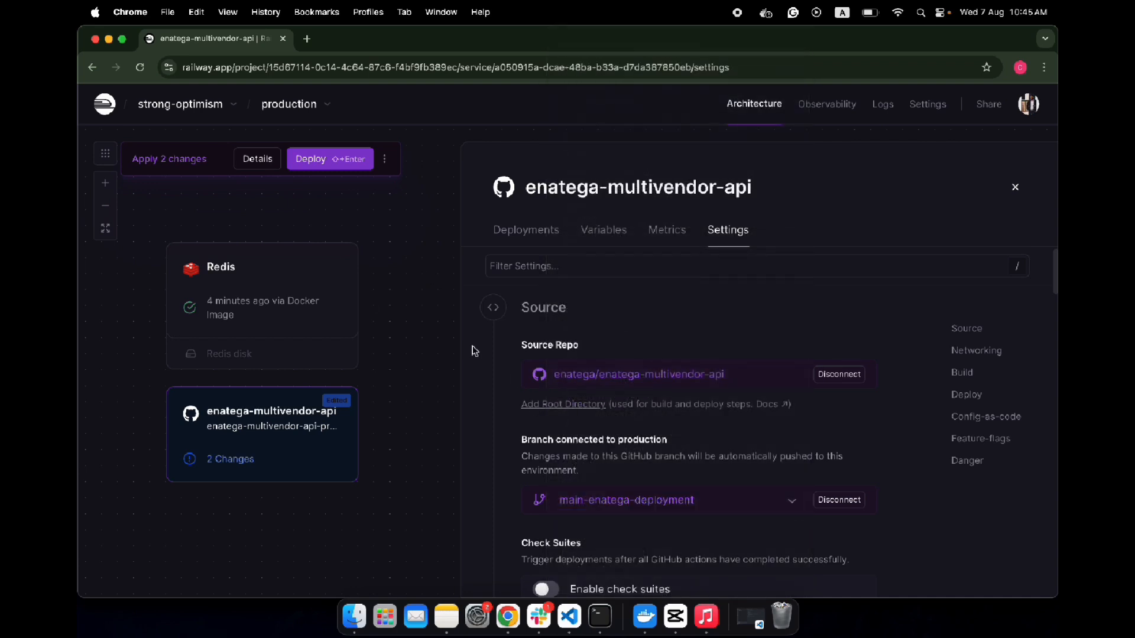
click(310, 159)
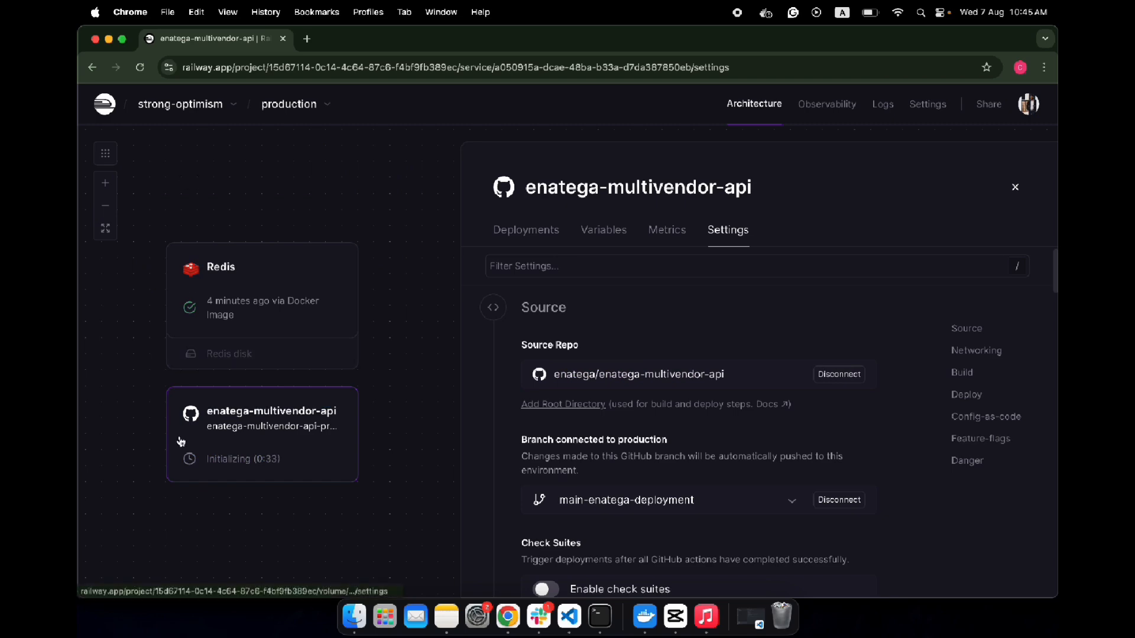
click(1015, 187)
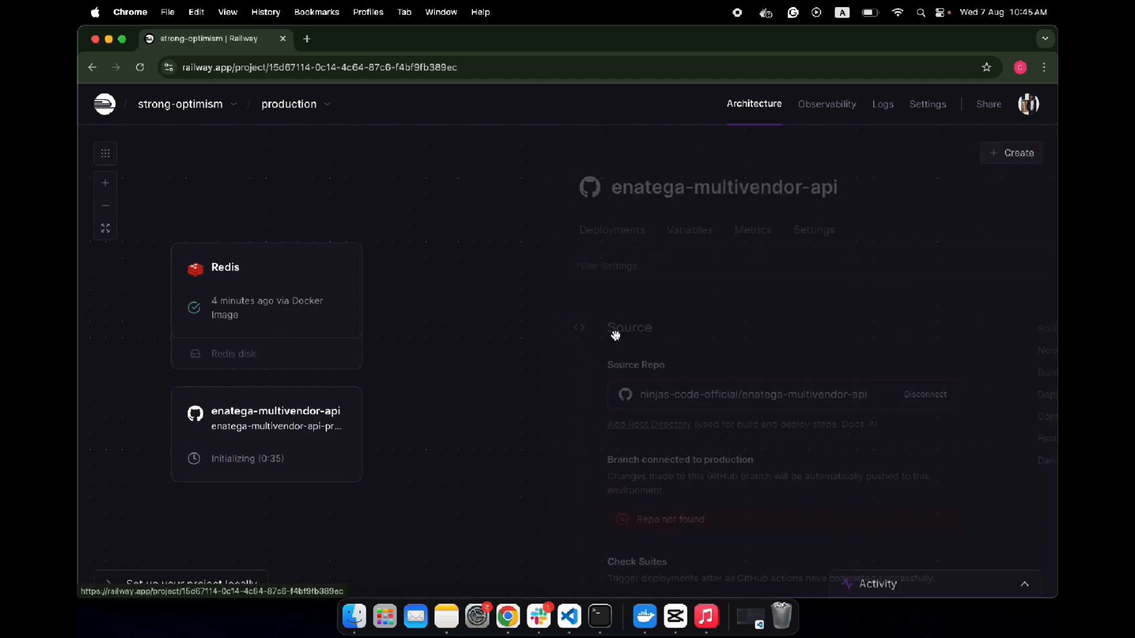
- Look through the redeployed enatega-multivendor-api service's networking, build and deploy settings and return to its public networking domain
click(531, 451)
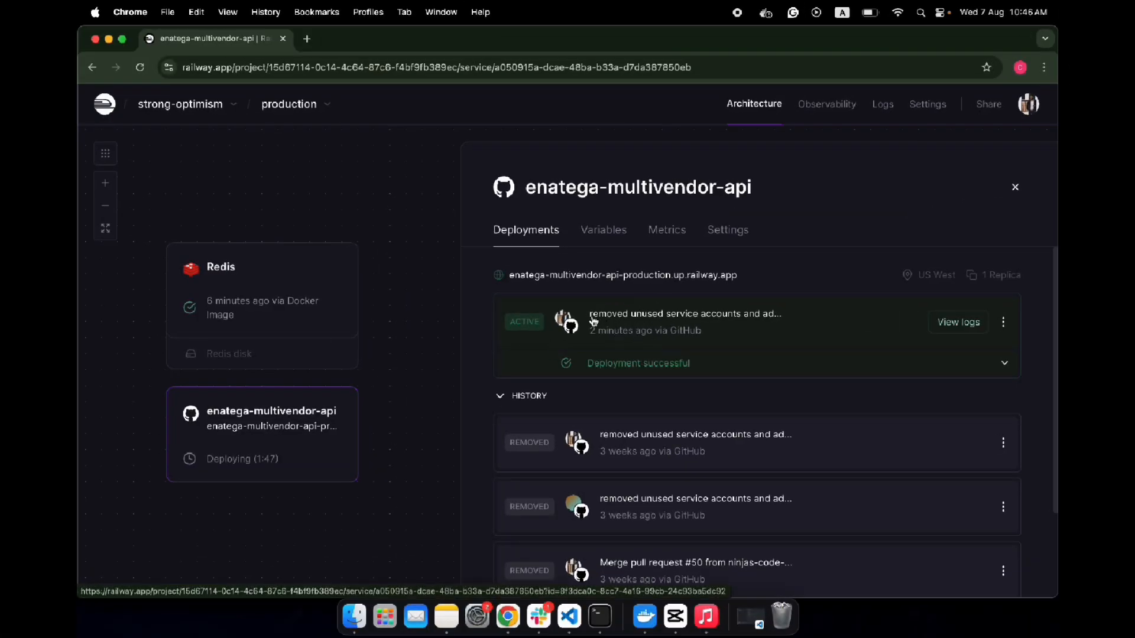
click(726, 231)
scroll(608, 423, down, 10)
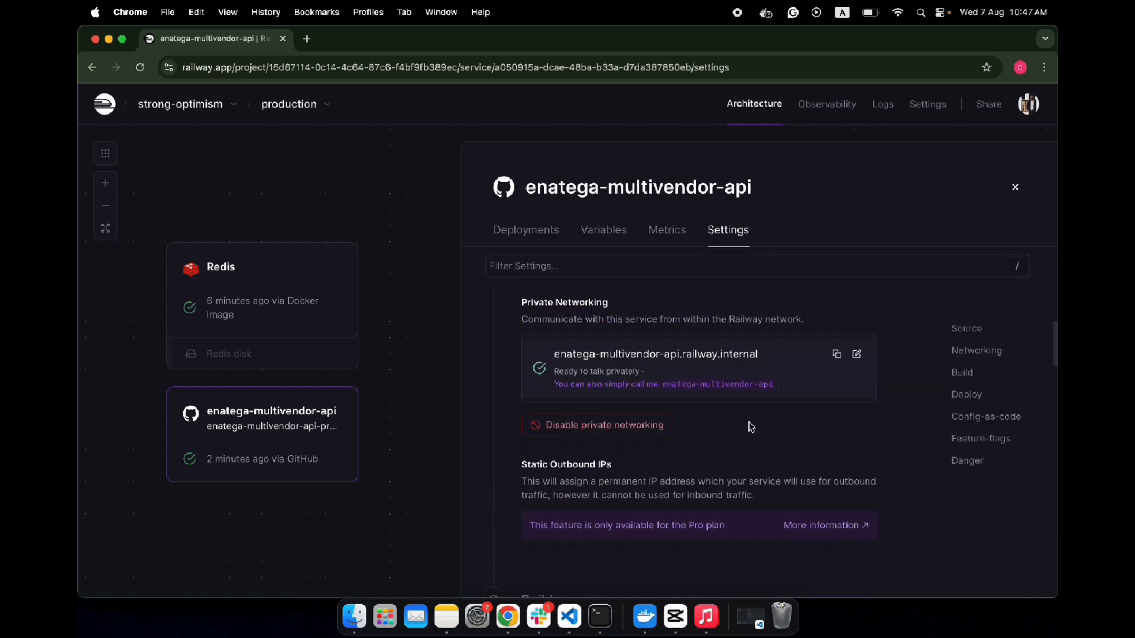
scroll(751, 426, down, 1)
scroll(751, 426, up, 2)
scroll(751, 426, down, 6)
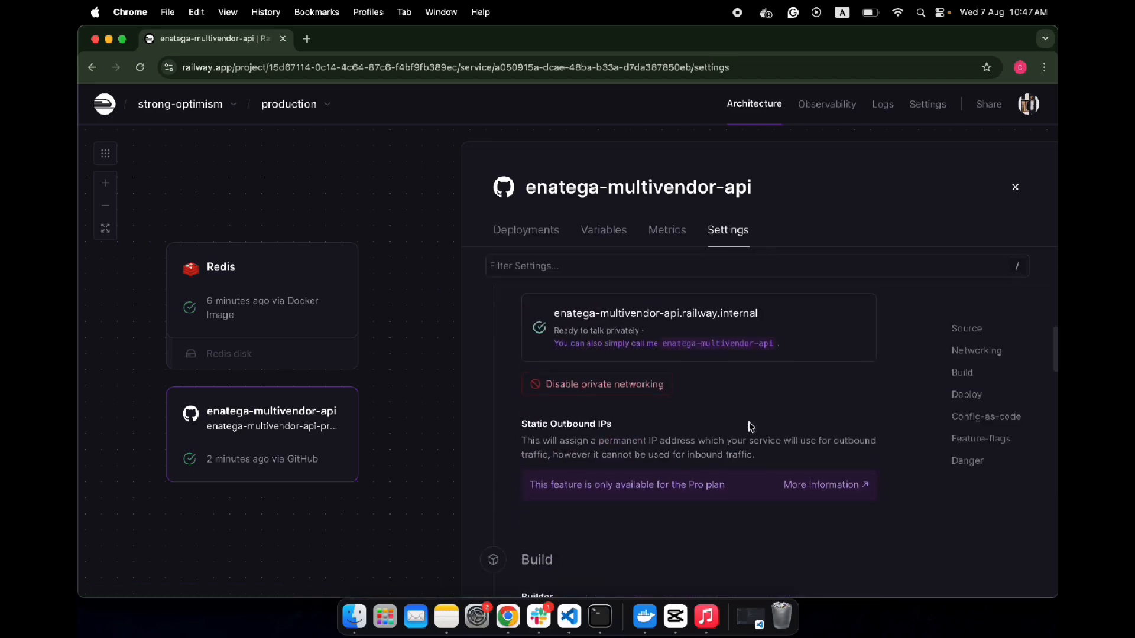
scroll(751, 426, down, 10)
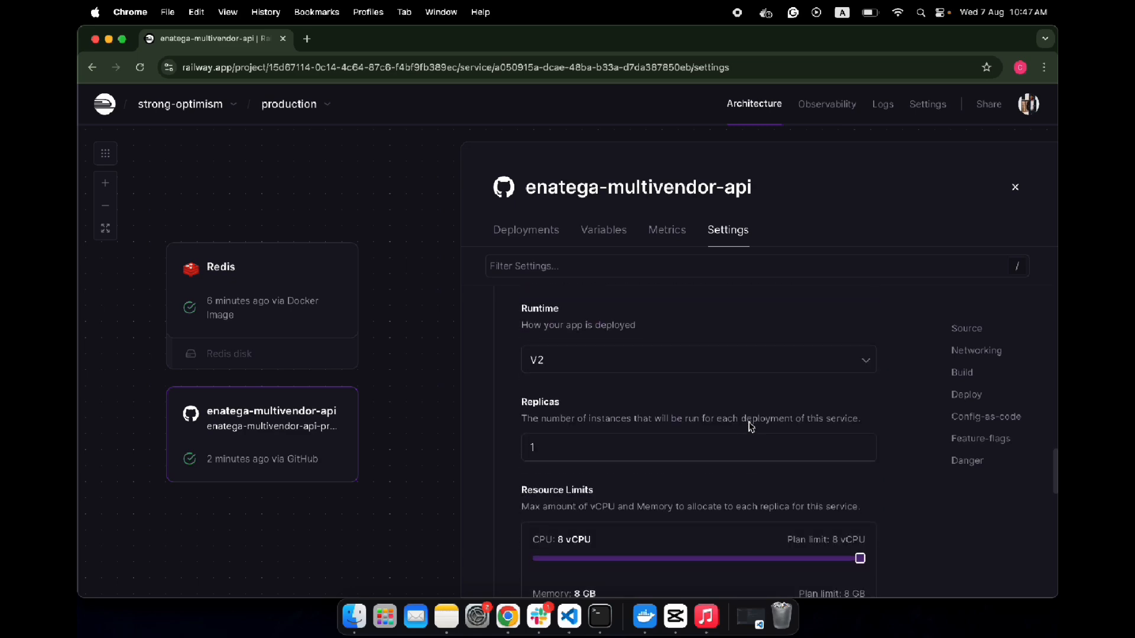
scroll(749, 423, down, 10)
scroll(750, 424, up, 4)
scroll(751, 427, down, 4)
scroll(751, 426, up, 12)
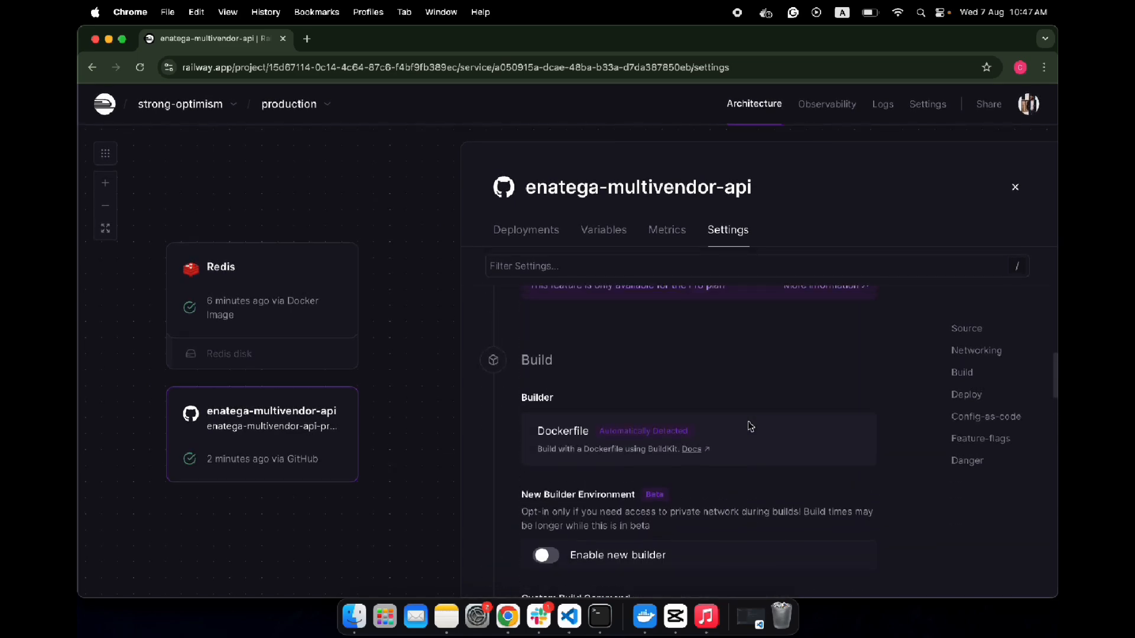
scroll(749, 424, up, 6)
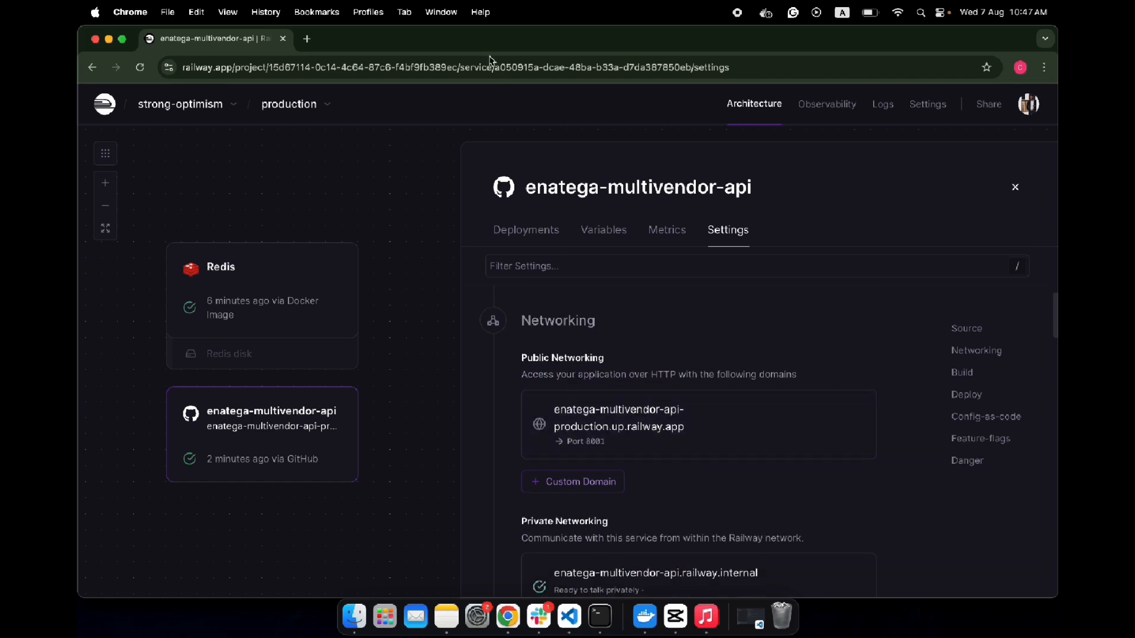
- Open the service's public domain, enatega-multivendor-api-production.up.railway.app, in a new browser tab
click(306, 40)
text(enatega-multivendor-api-production.up.railway.app)
key(Return)
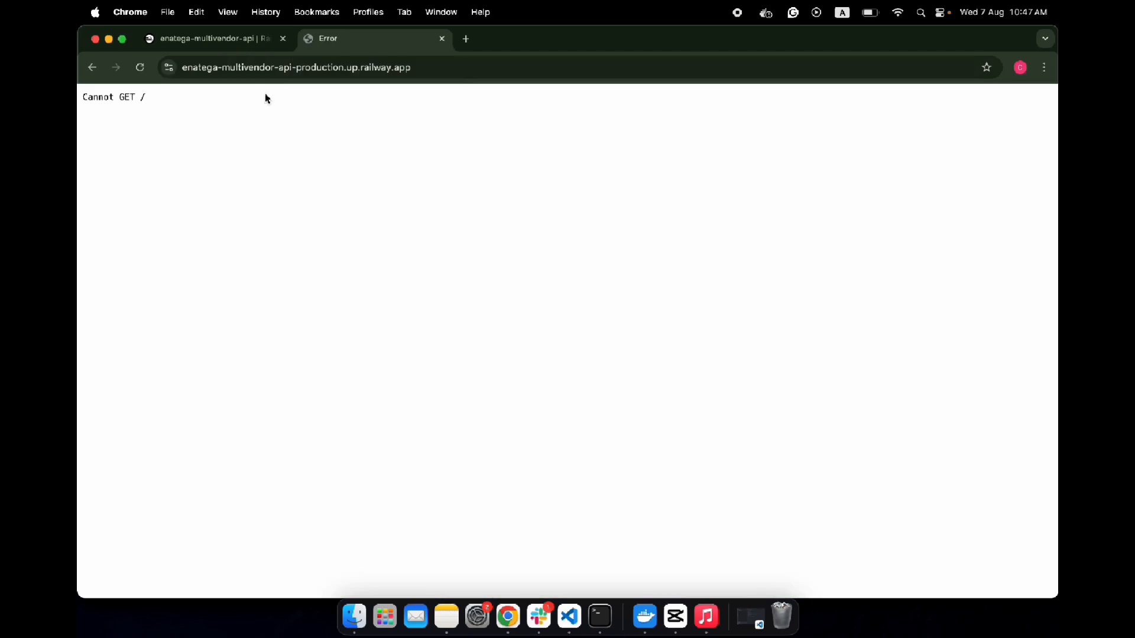
- Load the /graphql path of the enatega-multivendor-api-production.up.railway.app domain
drag(145, 100, 101, 99)
click(451, 67)
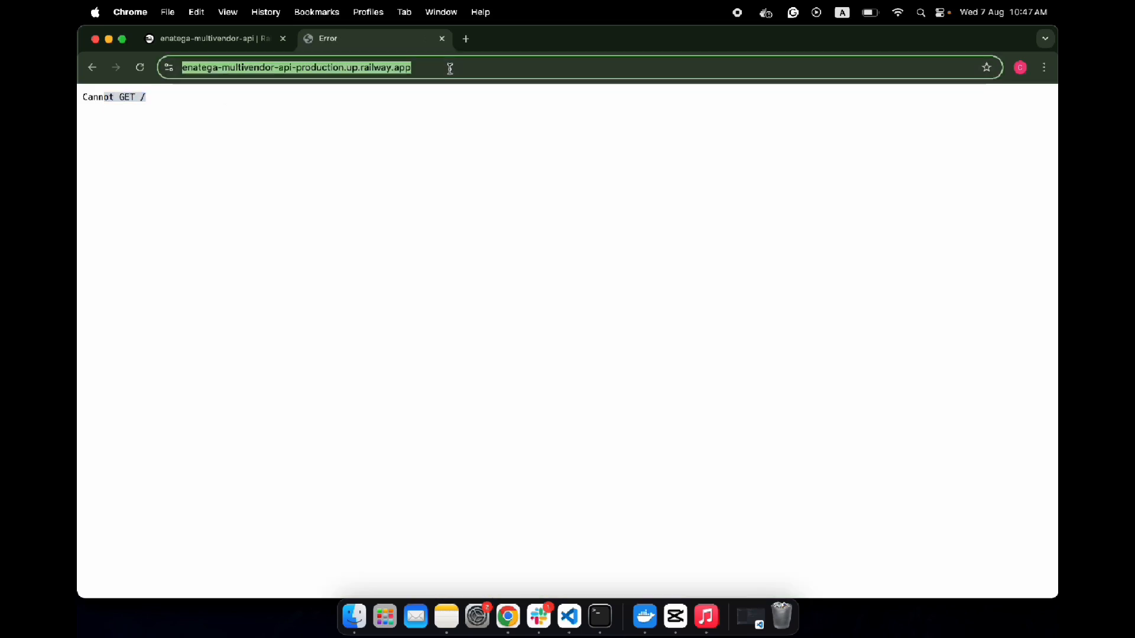
text(graphql)
key(Return)
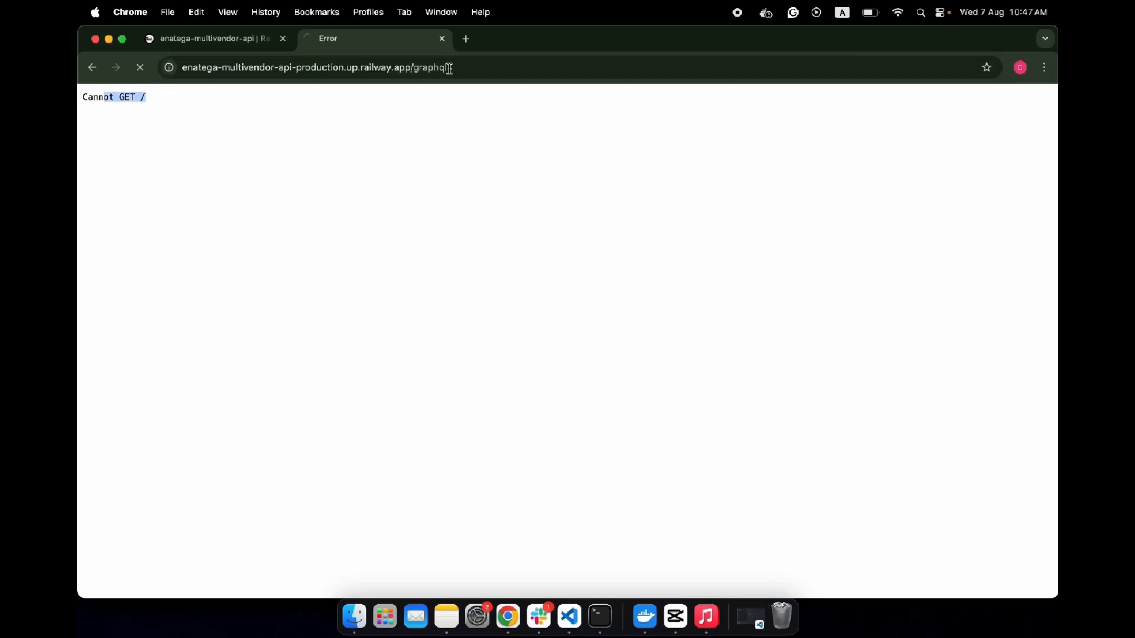